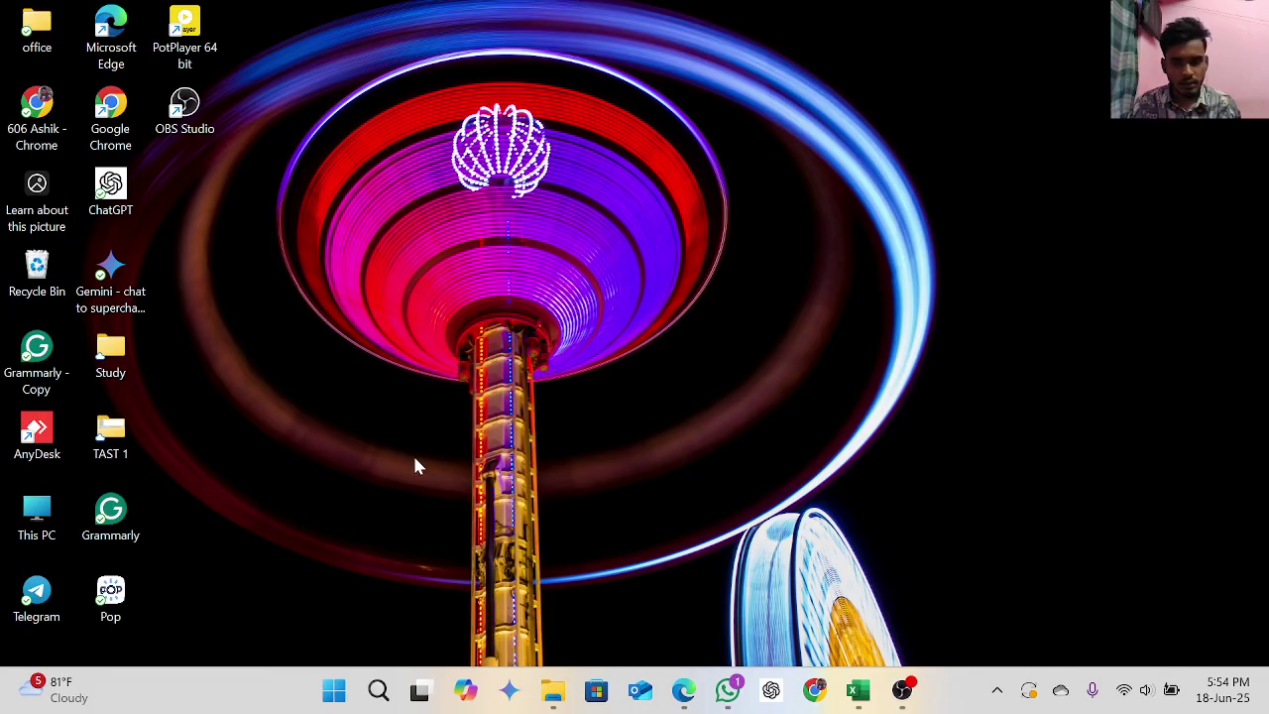
# Step: Switch to Excel with the CLASS 3.xlsx workbook and examine all columns and rows of the sales table on Sheet1
pyautogui.click(857, 690)
pyautogui.scroll(1, 496, 374)
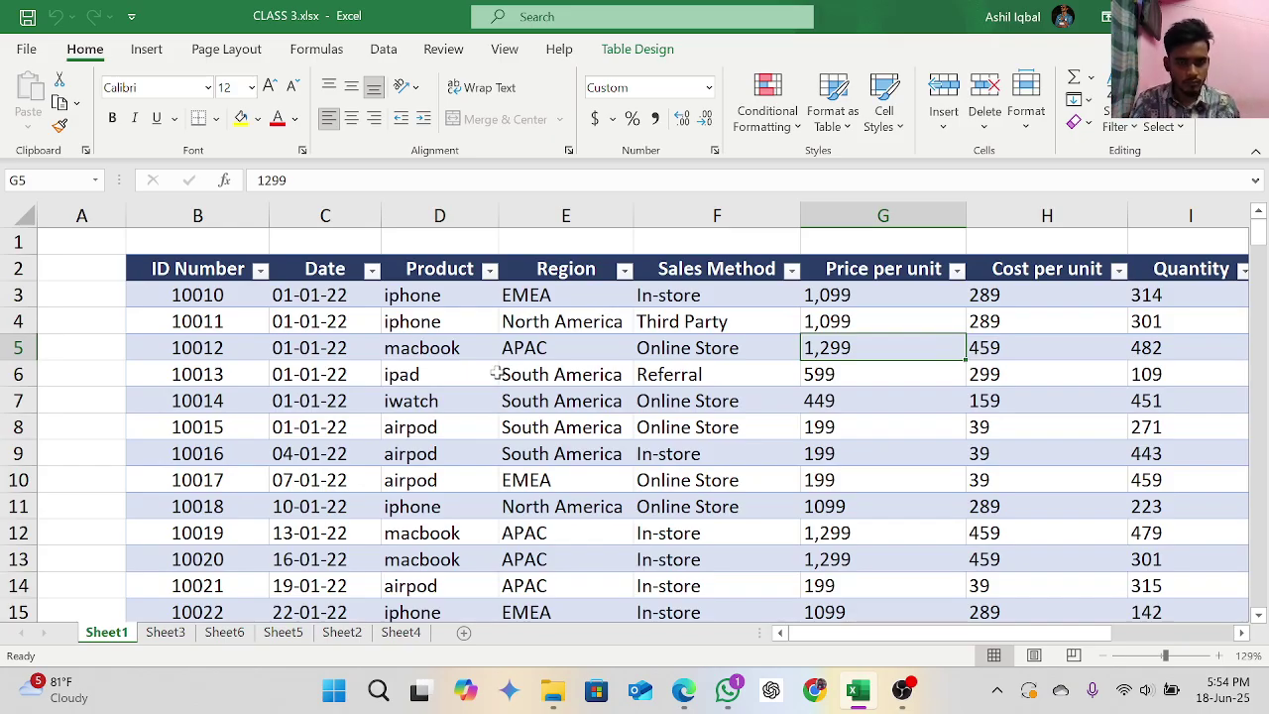
pyautogui.scroll(-1, 495, 374)
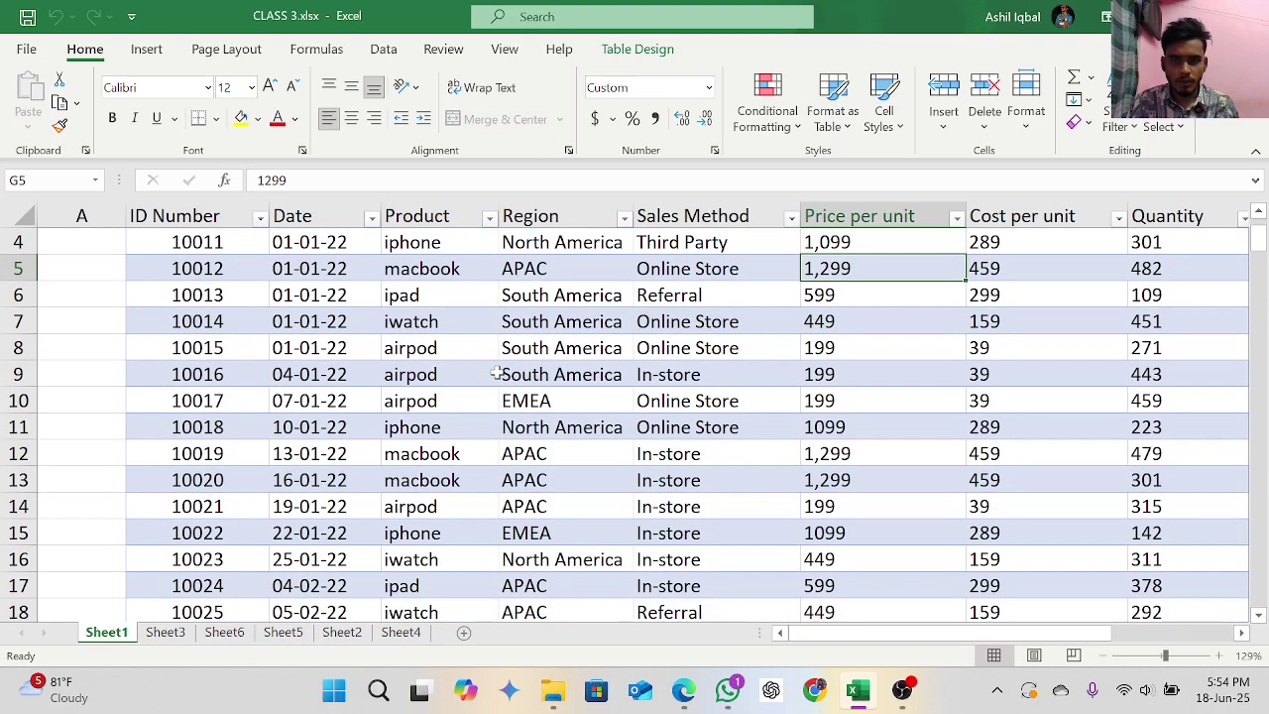
pyautogui.scroll(1, 496, 374)
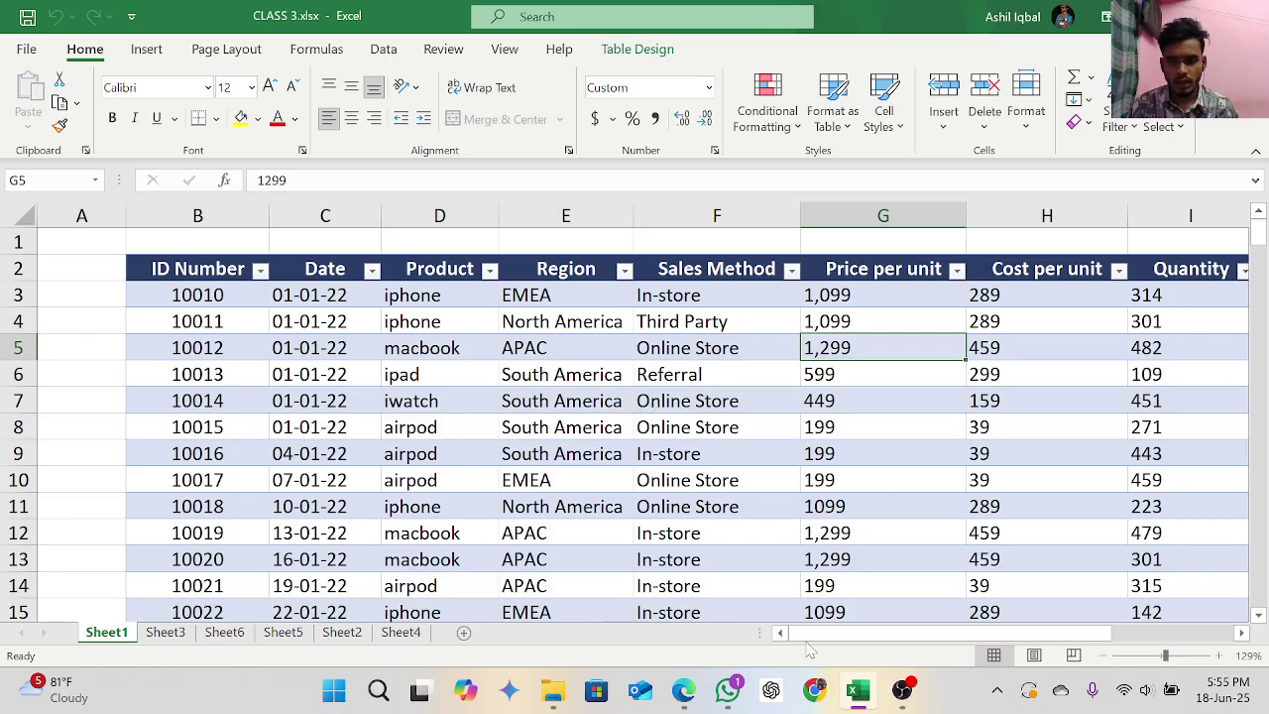
pyautogui.moveTo(865, 642)
pyautogui.mouseDown()
pyautogui.moveTo(988, 642)
pyautogui.moveTo(845, 642)
pyautogui.moveTo(1011, 643)
pyautogui.moveTo(859, 643)
pyautogui.mouseUp()
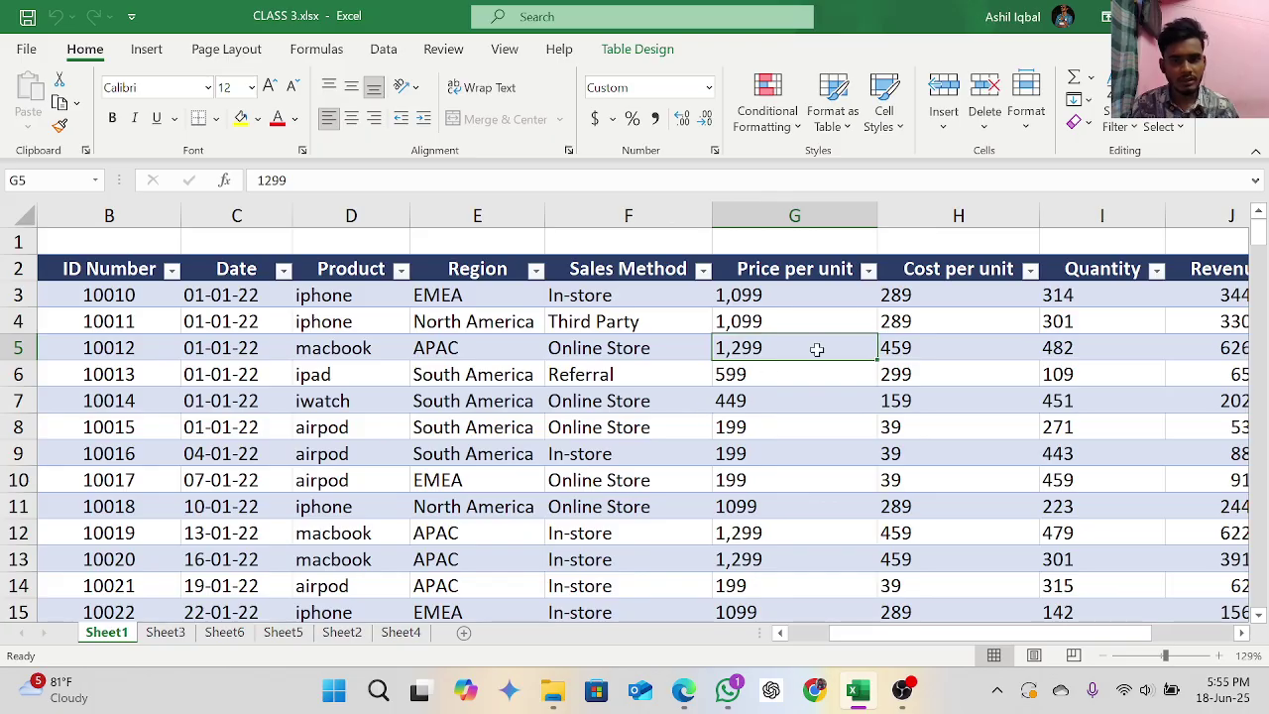
pyautogui.scroll(-12, 799, 393)
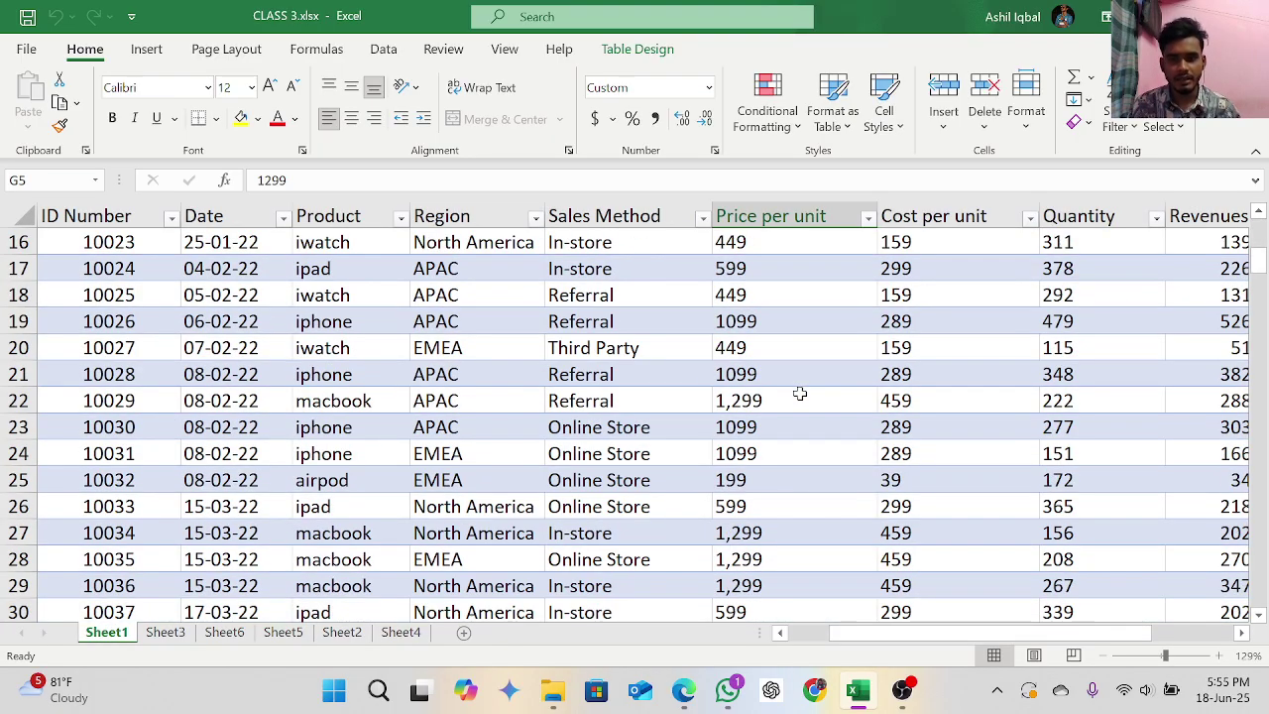
pyautogui.scroll(-13, 799, 394)
pyautogui.scroll(7, 799, 394)
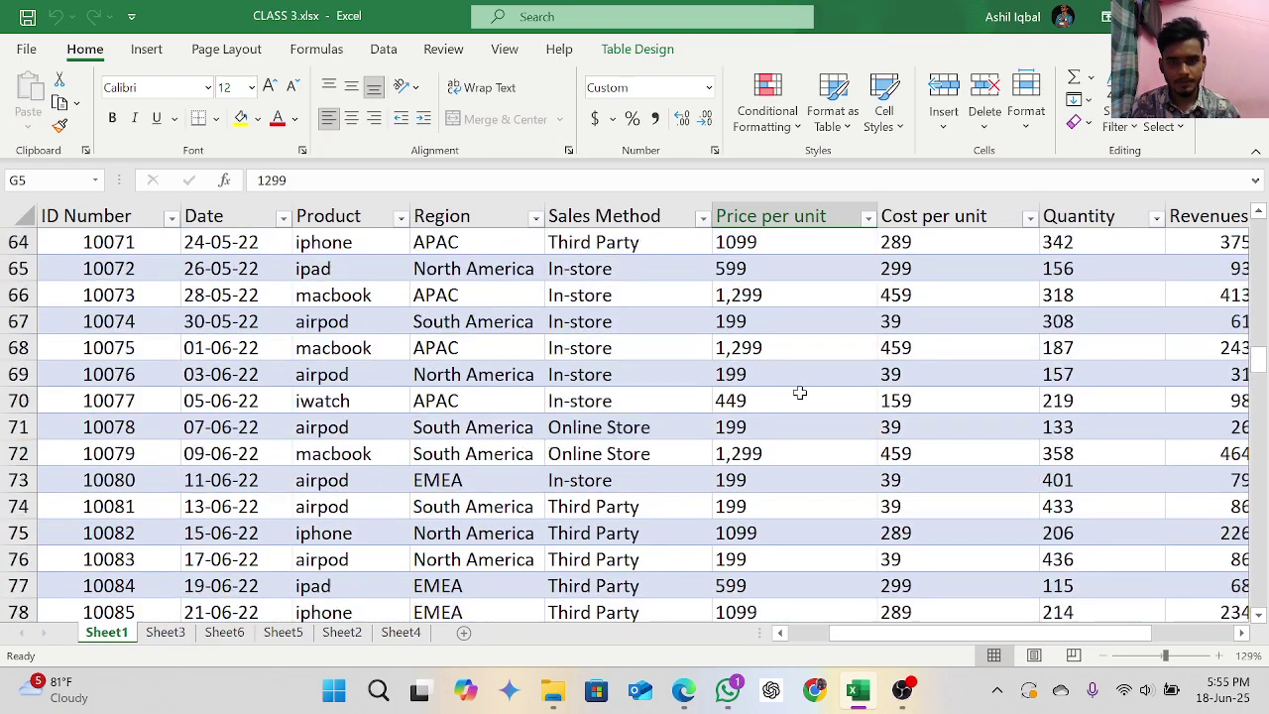
pyautogui.scroll(11, 799, 393)
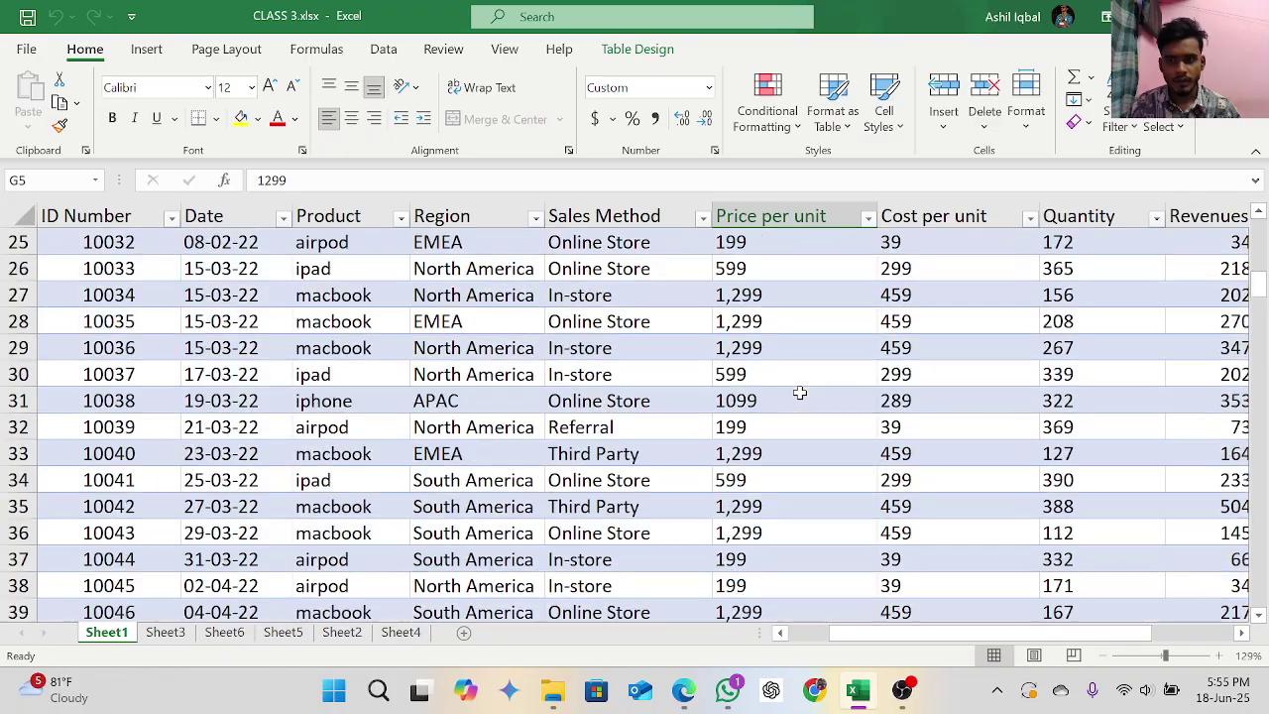
pyautogui.scroll(7, 799, 394)
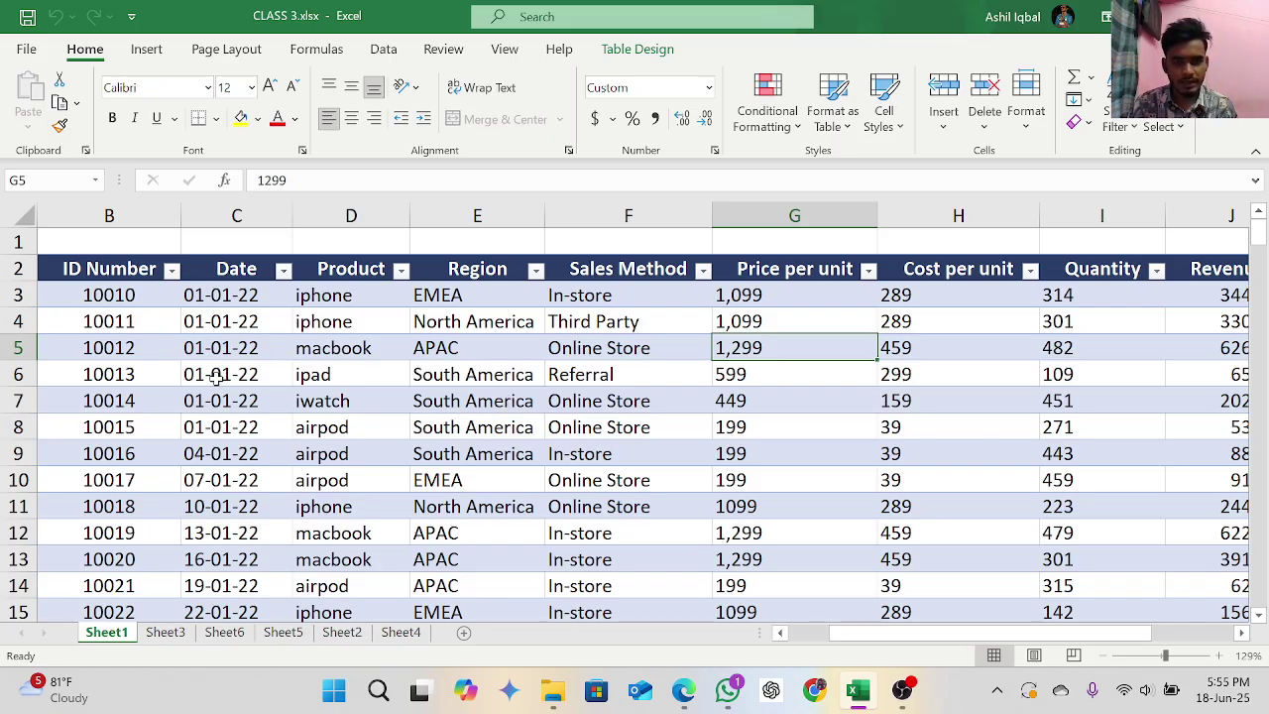
pyautogui.scroll(-1, 865, 484)
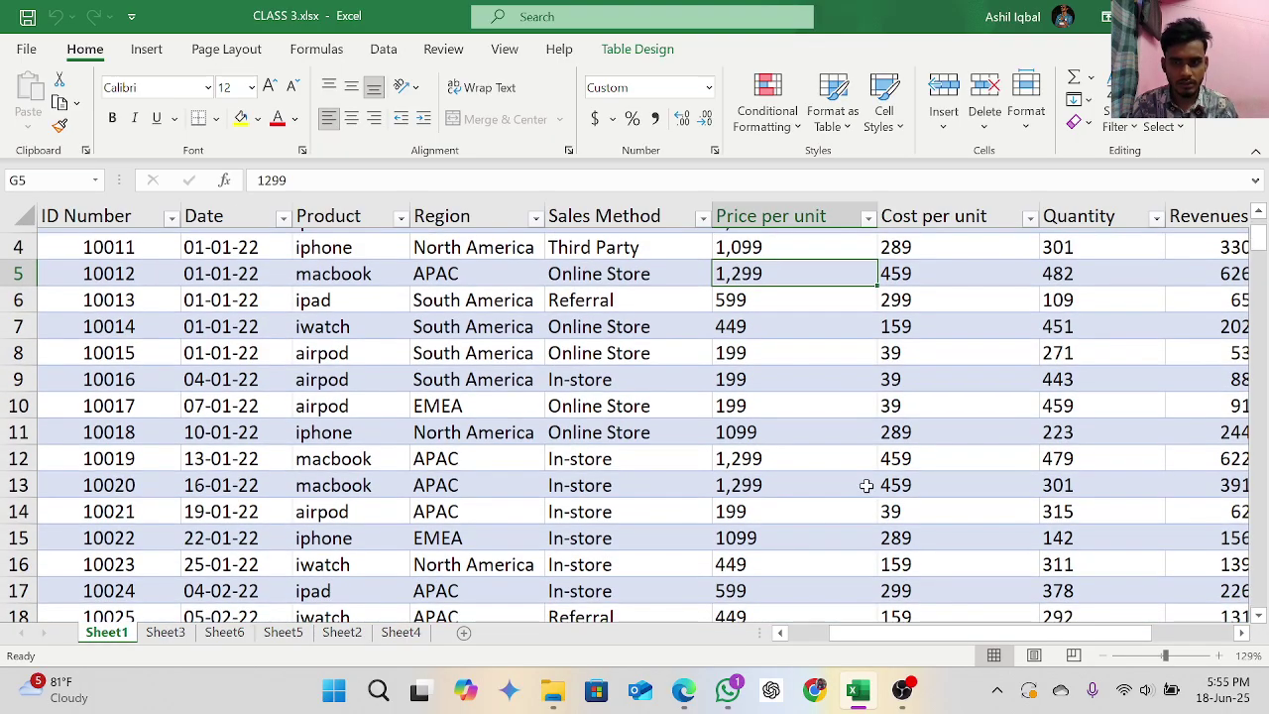
pyautogui.click(1101, 656)
pyautogui.click(1101, 657)
pyautogui.click(1101, 656)
pyautogui.click(1102, 657)
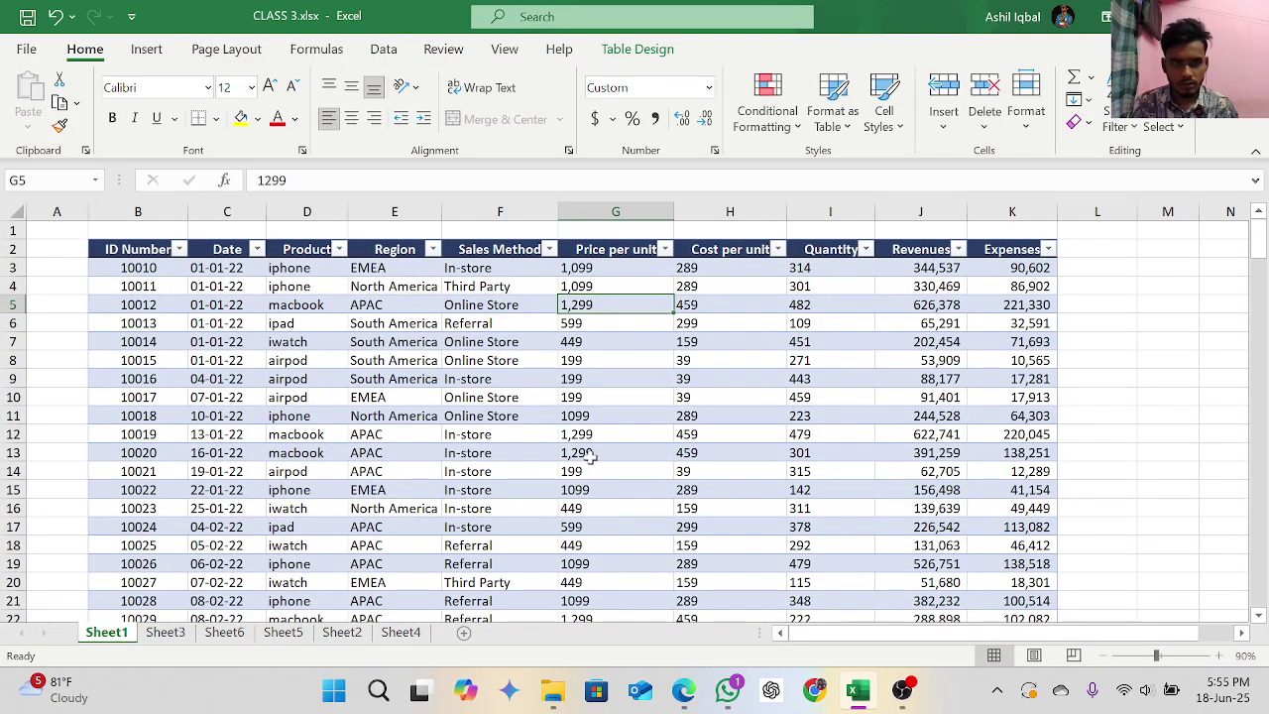
pyautogui.scroll(-2, 585, 454)
pyautogui.scroll(2, 585, 454)
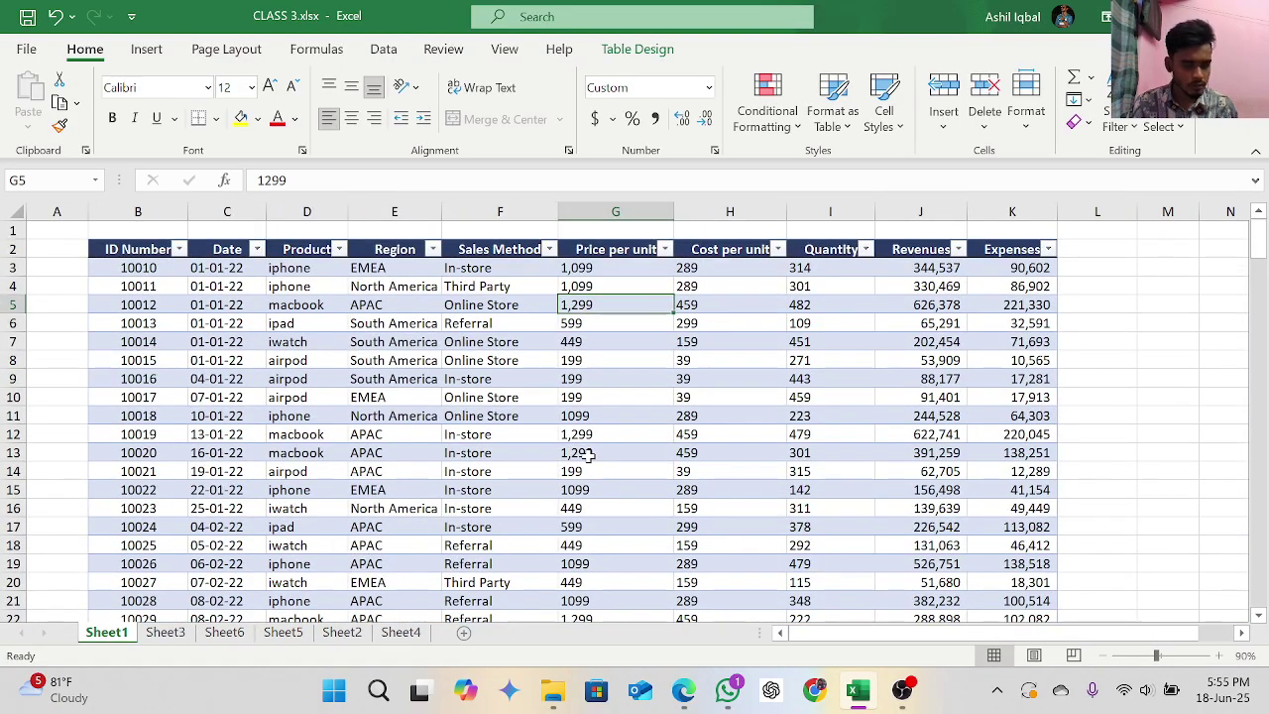
# Step: Copy all data rows of the Sheet1 sales table and paste them into a new worksheet starting at cell F5
pyautogui.click(138, 284)
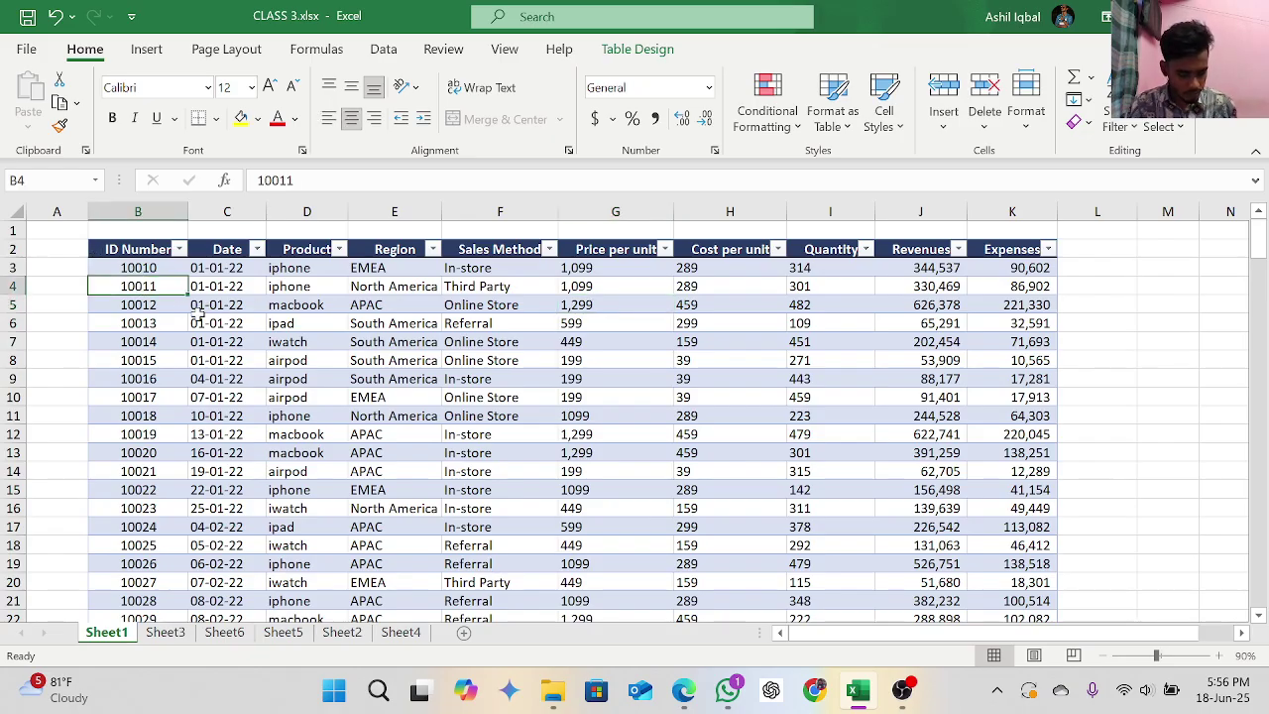
pyautogui.hotkey('ctrl', 'a')
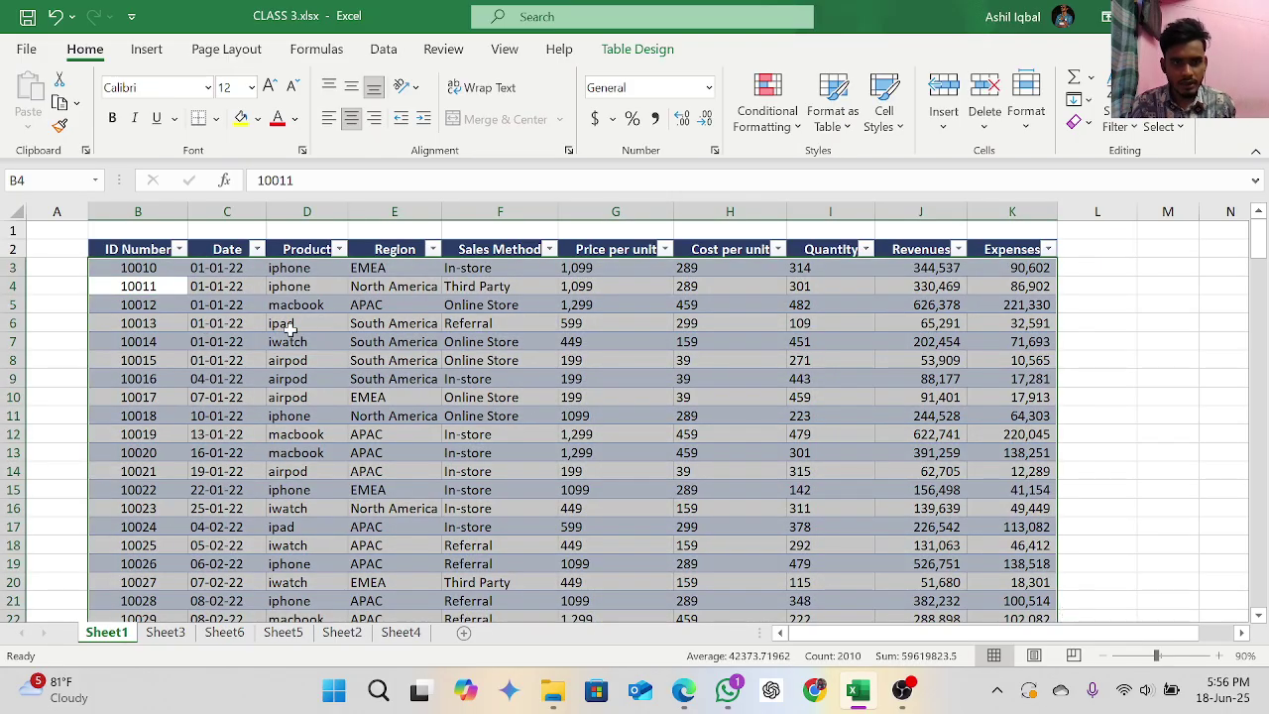
pyautogui.rightClick(292, 328)
pyautogui.click(342, 111)
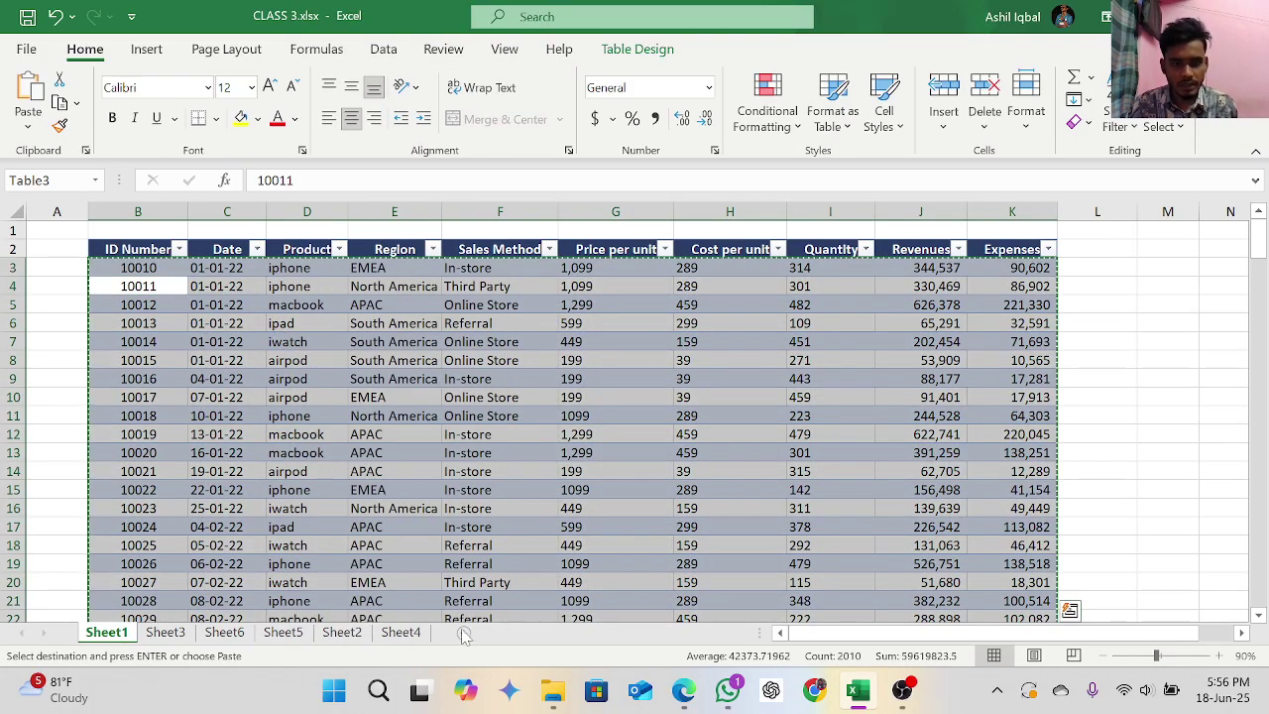
pyautogui.click(465, 635)
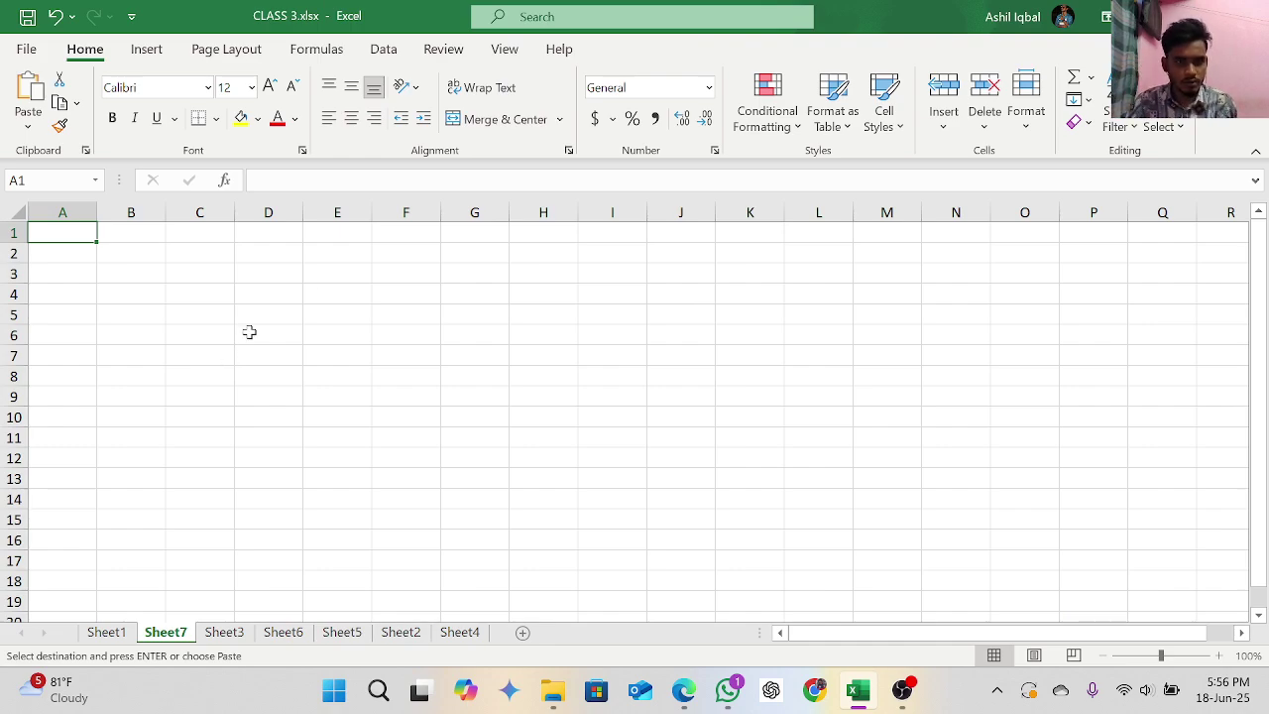
pyautogui.click(436, 308)
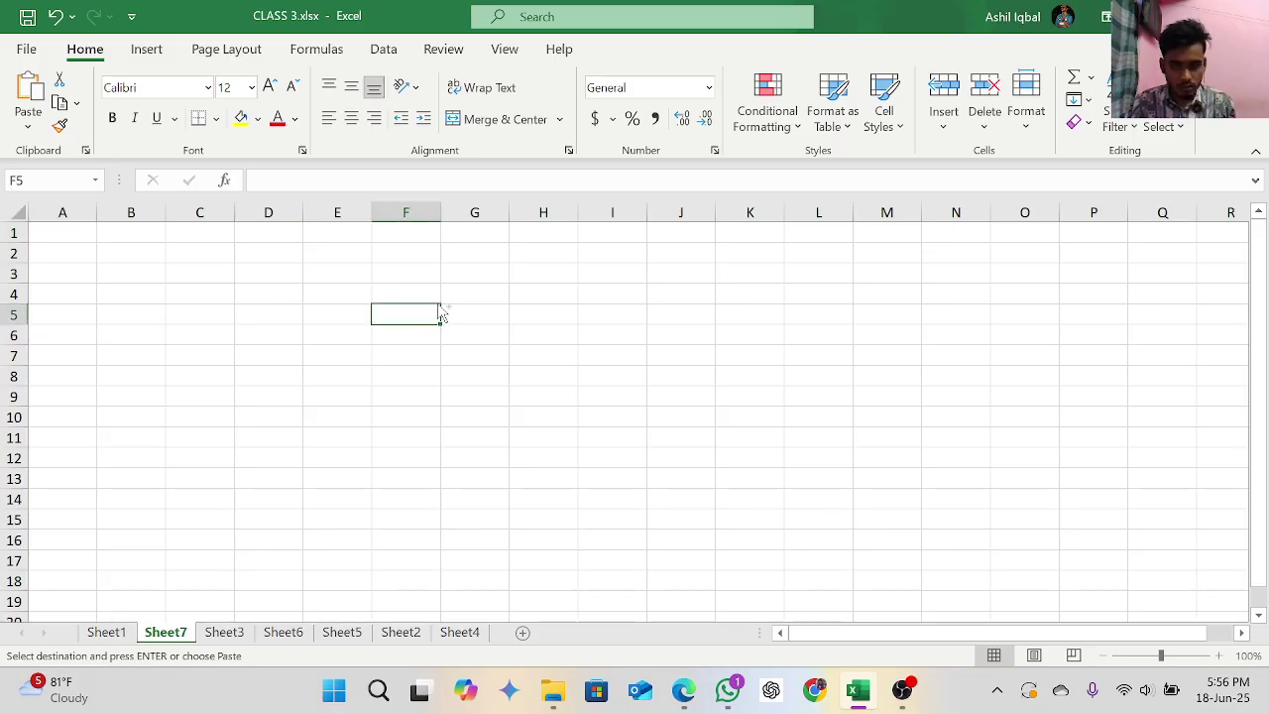
pyautogui.hotkey('ctrl', 'v')
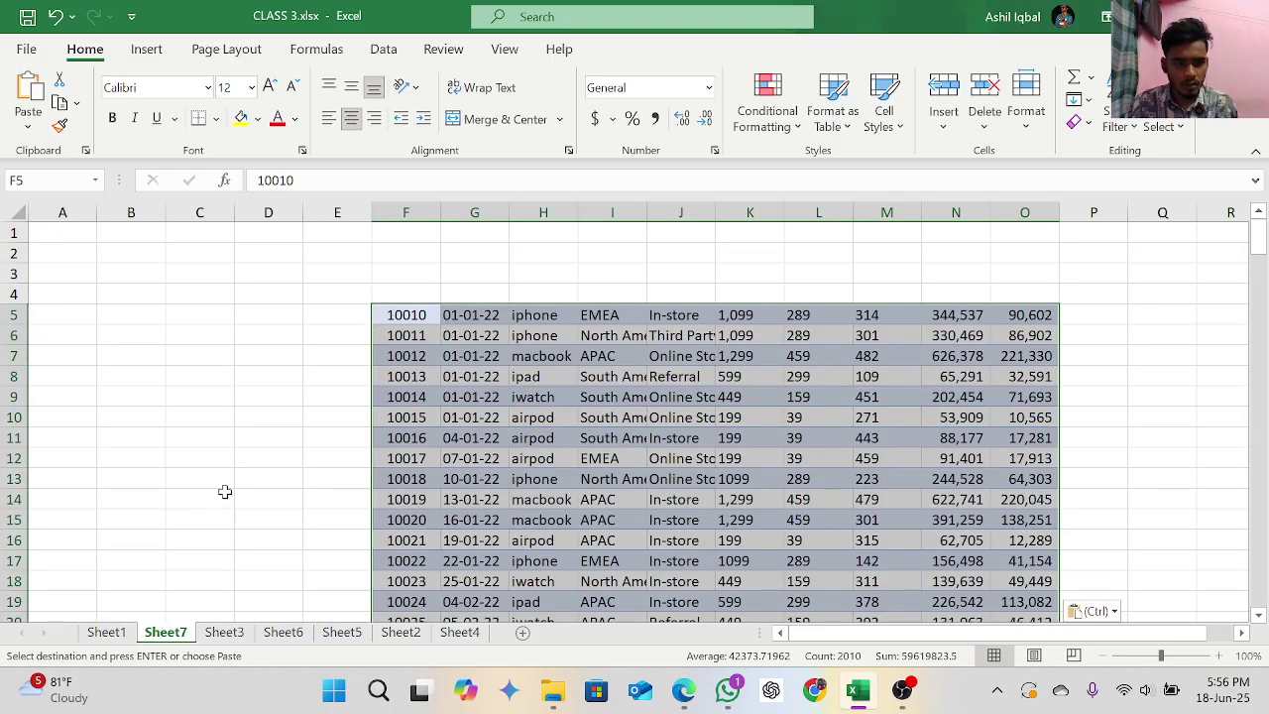
# Step: Copy the table's header row from Sheet1 and paste it at cell F4 on Sheet7, directly above the pasted data
pyautogui.click(107, 633)
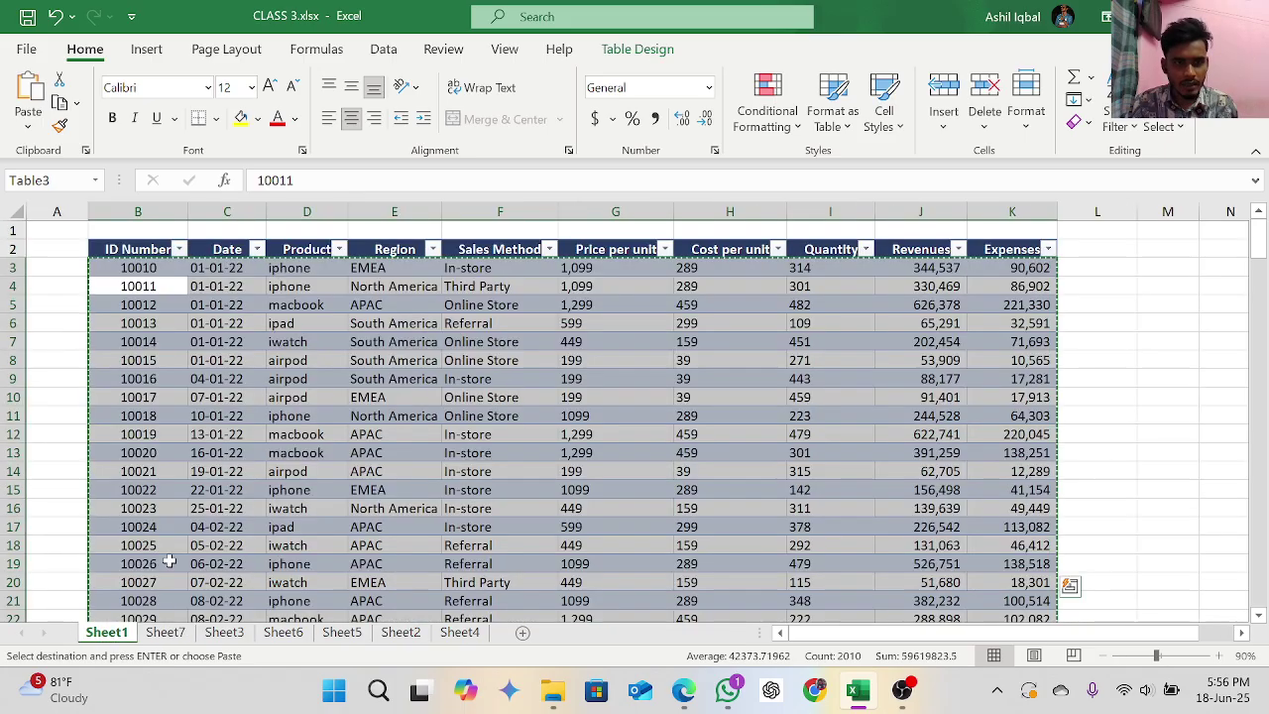
pyautogui.click(84, 249)
pyautogui.click(88, 249)
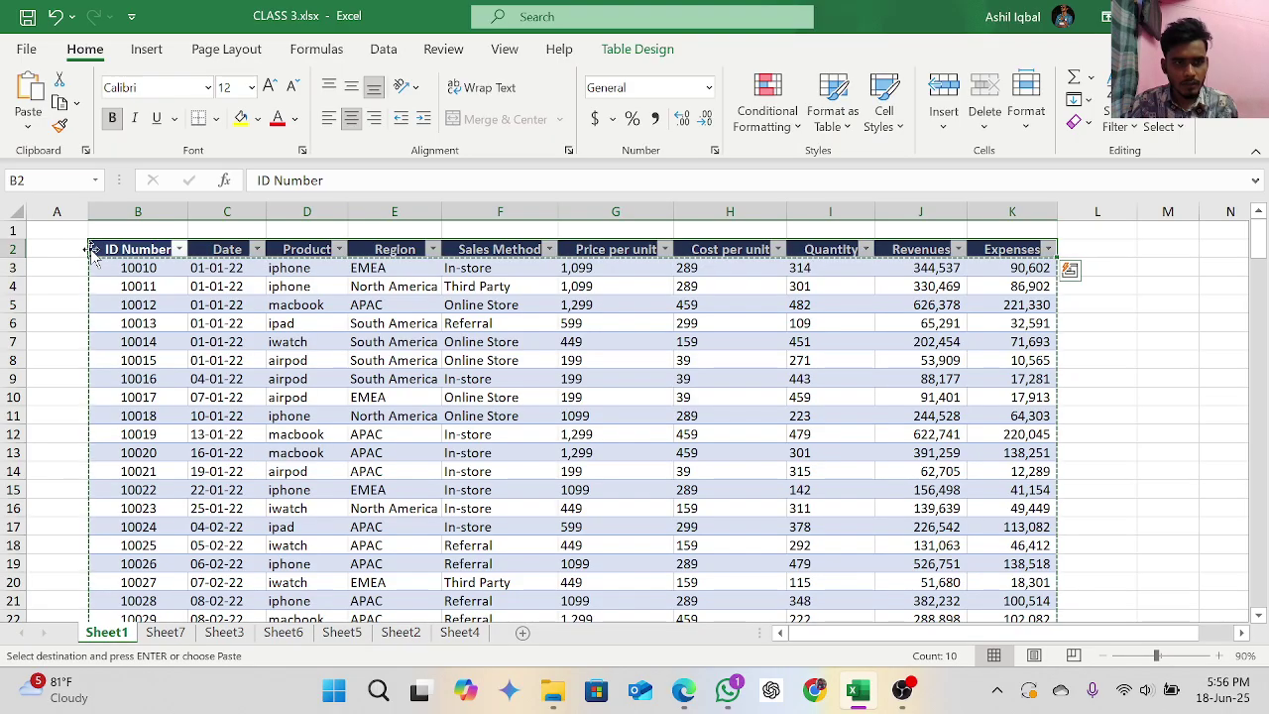
pyautogui.moveTo(88, 249); pyautogui.dragTo(355, 253)
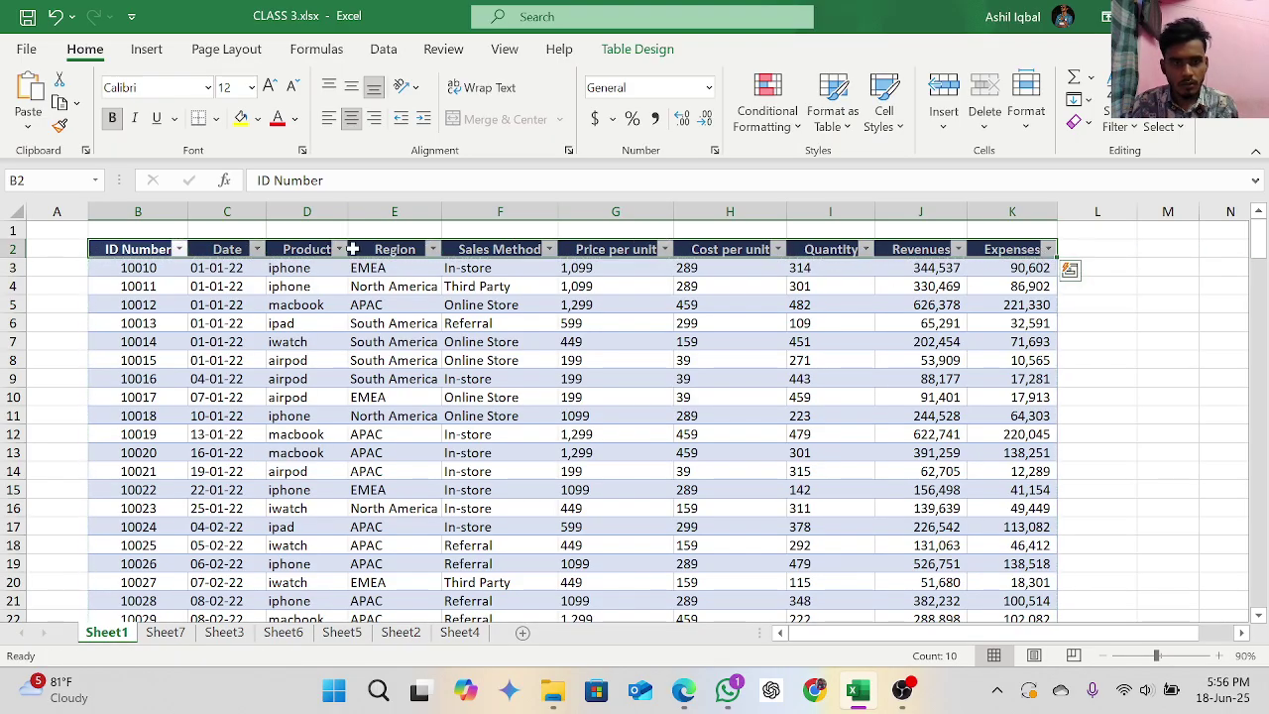
pyautogui.rightClick(354, 254)
pyautogui.press('Escape')
pyautogui.hotkey('ctrl', 'c')
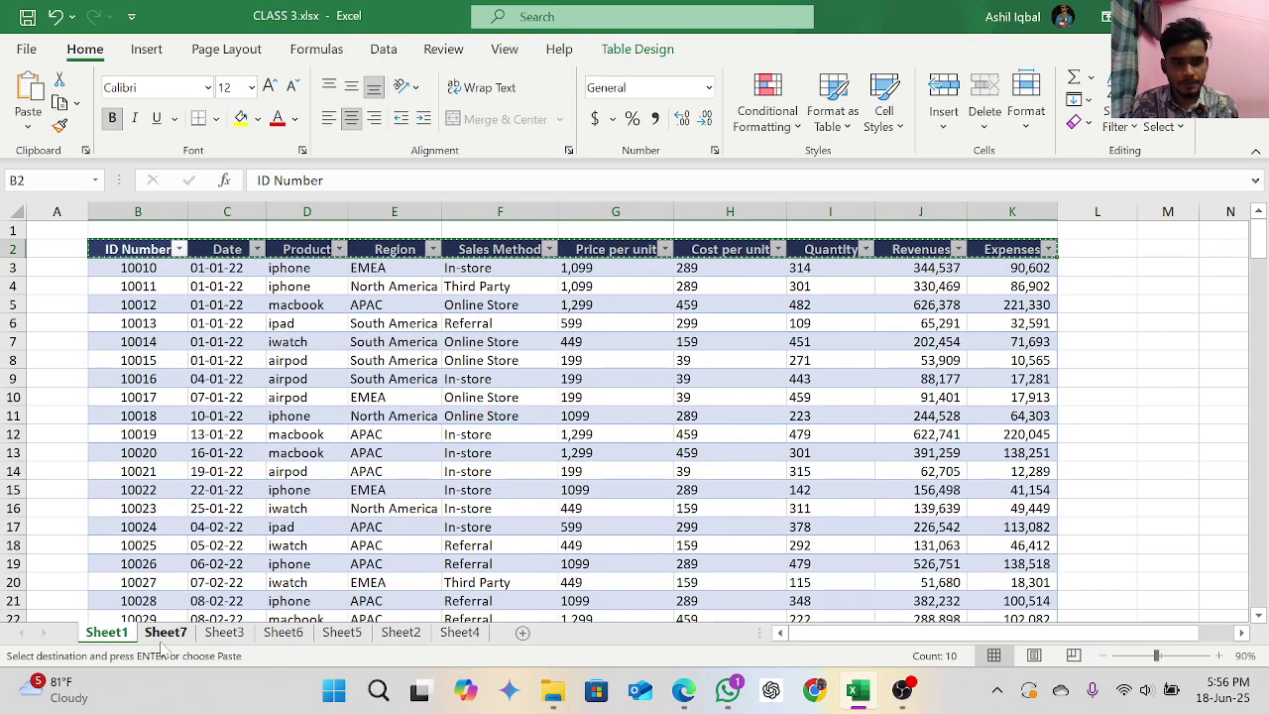
pyautogui.click(164, 632)
pyautogui.click(388, 296)
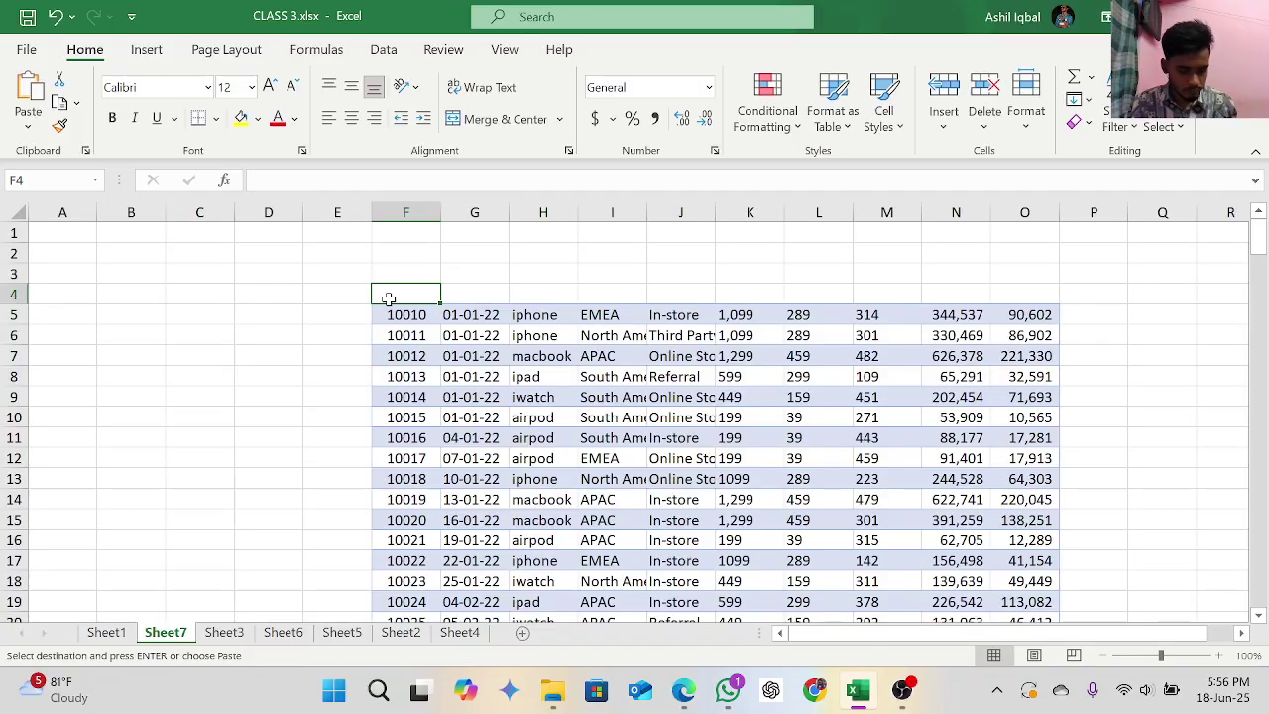
pyautogui.hotkey('ctrl', 'v')
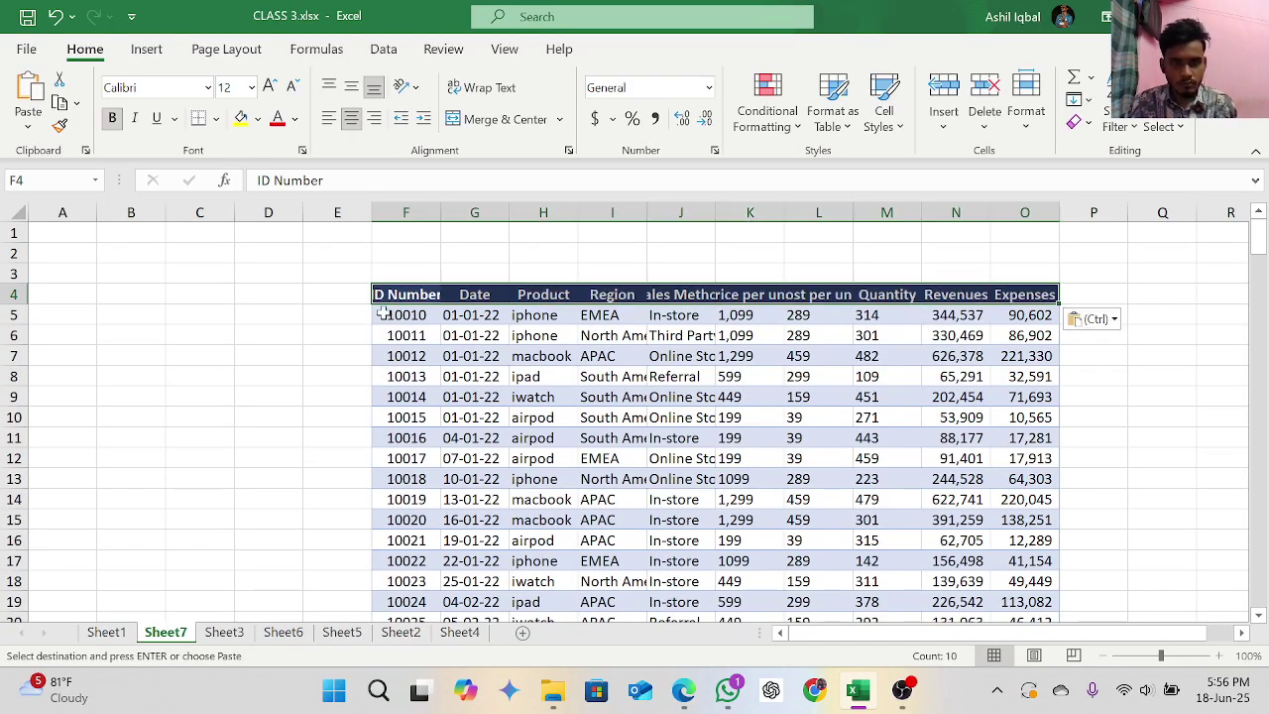
# Step: Widen columns F through O on Sheet7 so that every header and value from ID Number to Expenses fits
pyautogui.moveTo(370, 216); pyautogui.dragTo(657, 212)
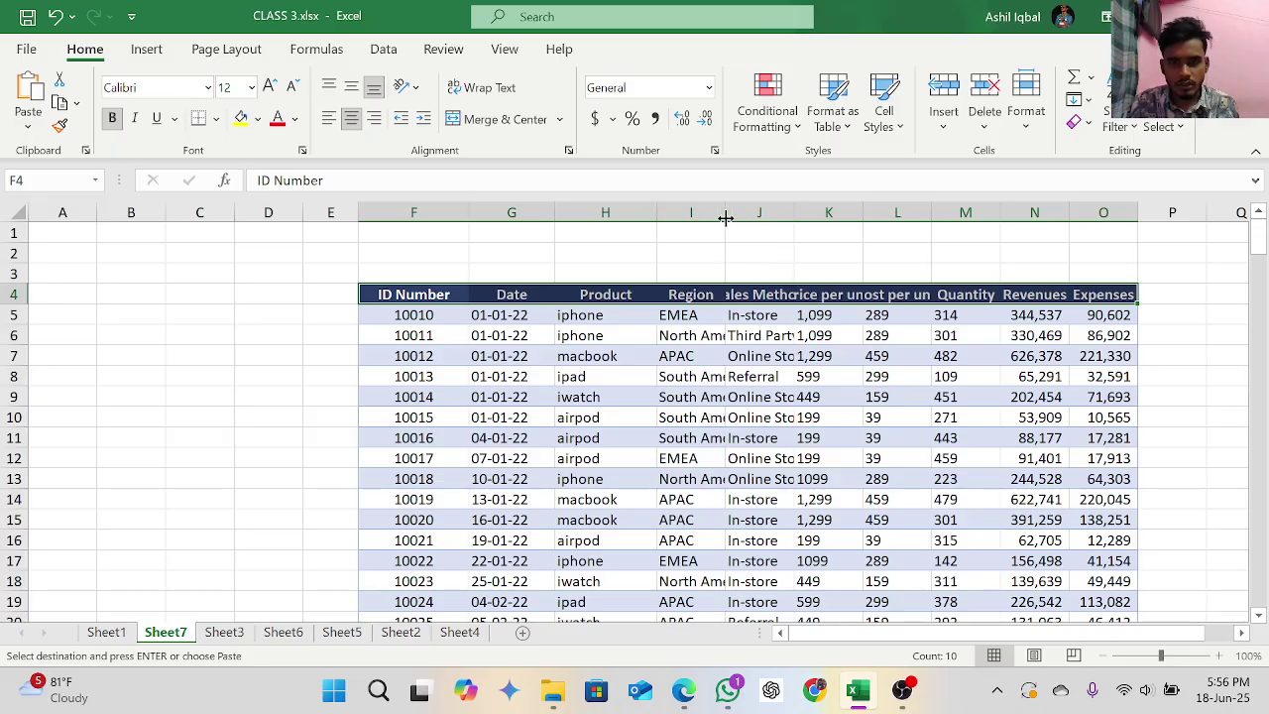
pyautogui.moveTo(725, 215); pyautogui.dragTo(978, 214)
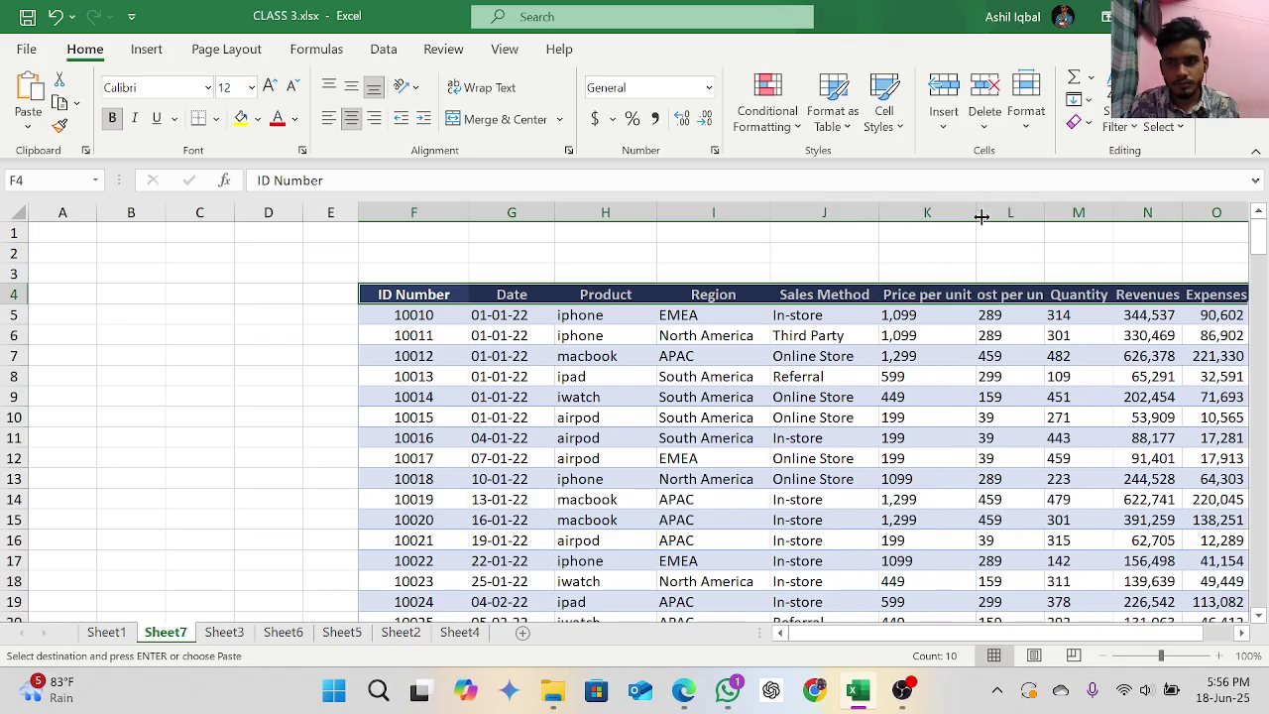
pyautogui.moveTo(876, 637); pyautogui.dragTo(904, 638)
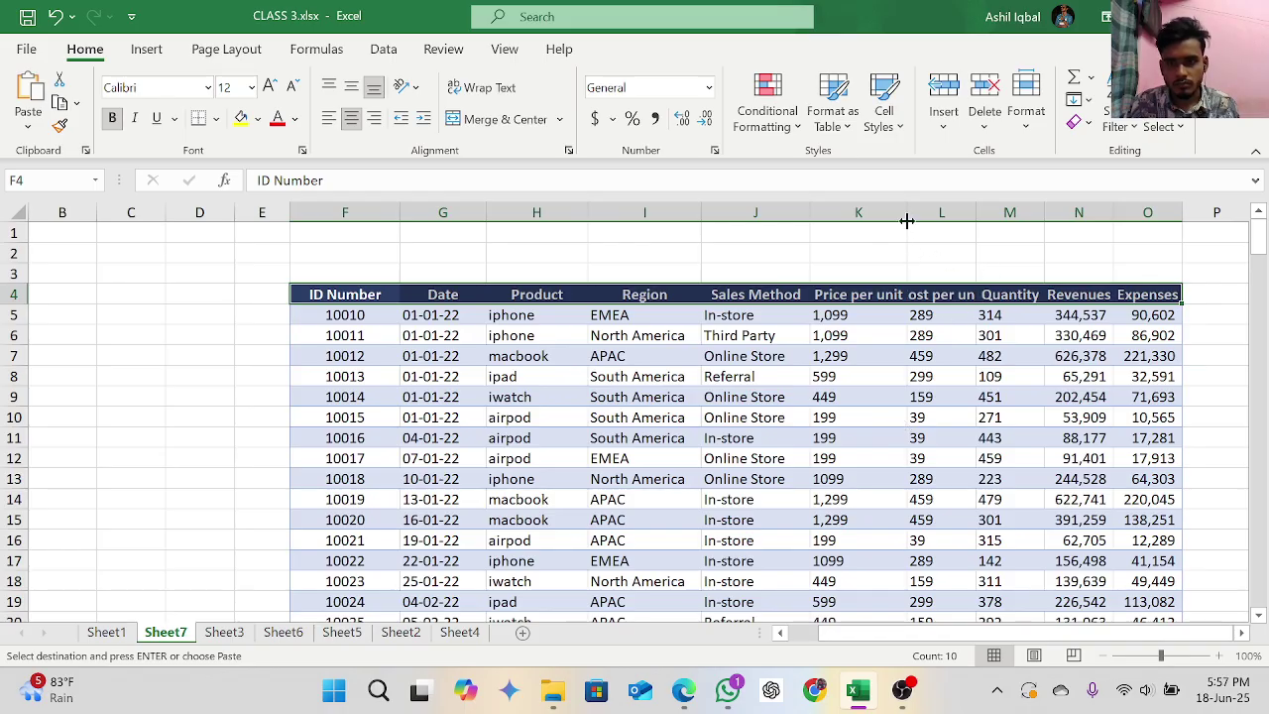
pyautogui.moveTo(977, 212); pyautogui.dragTo(1120, 212)
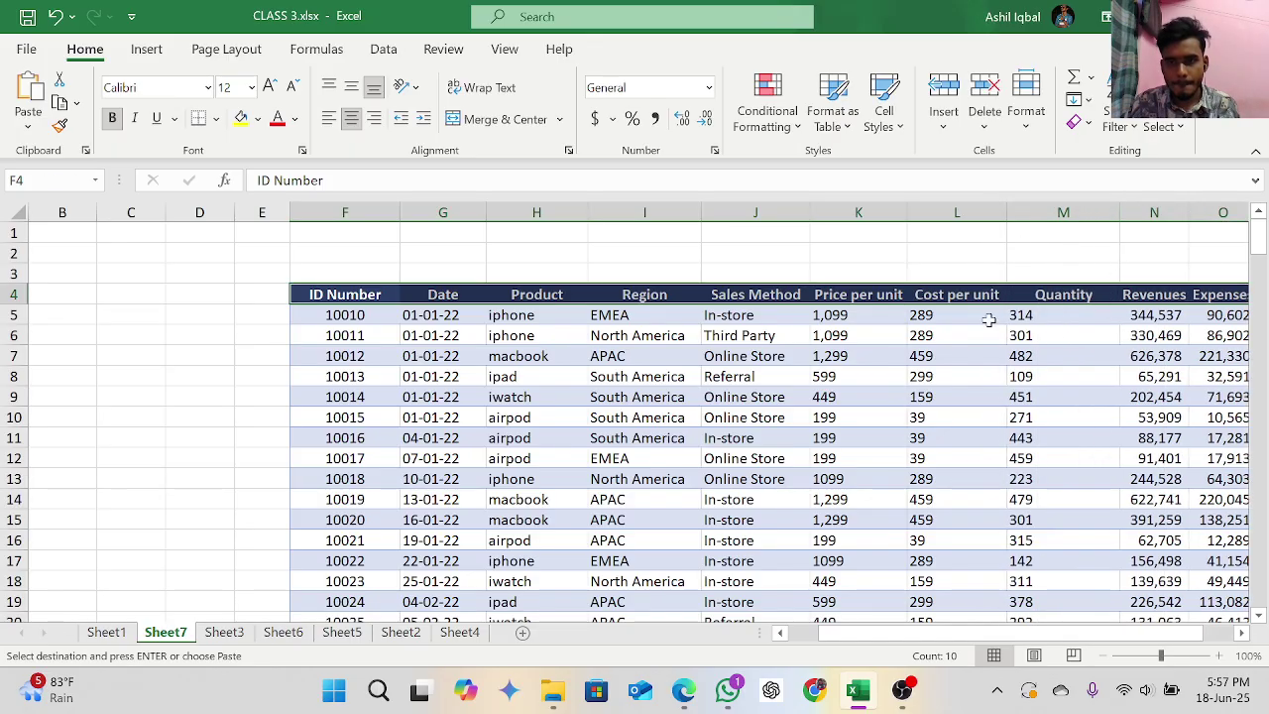
pyautogui.moveTo(1005, 212); pyautogui.dragTo(1022, 212)
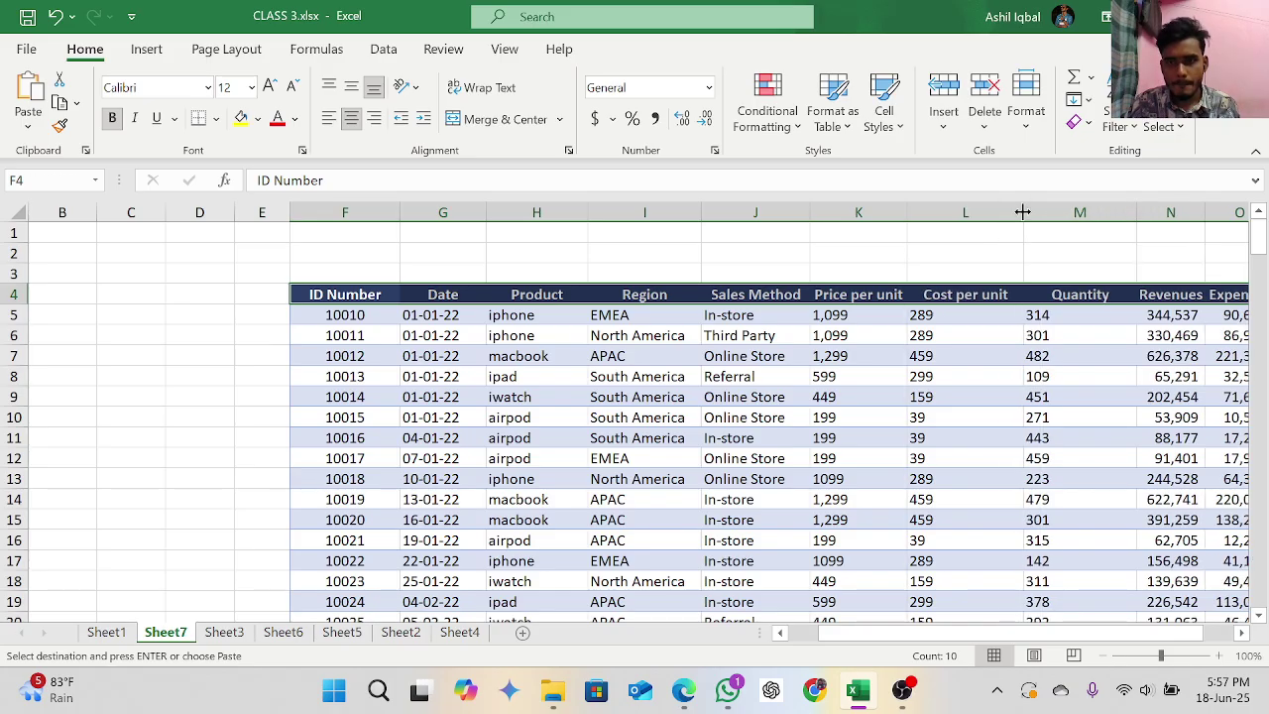
pyautogui.moveTo(914, 635); pyautogui.dragTo(981, 635)
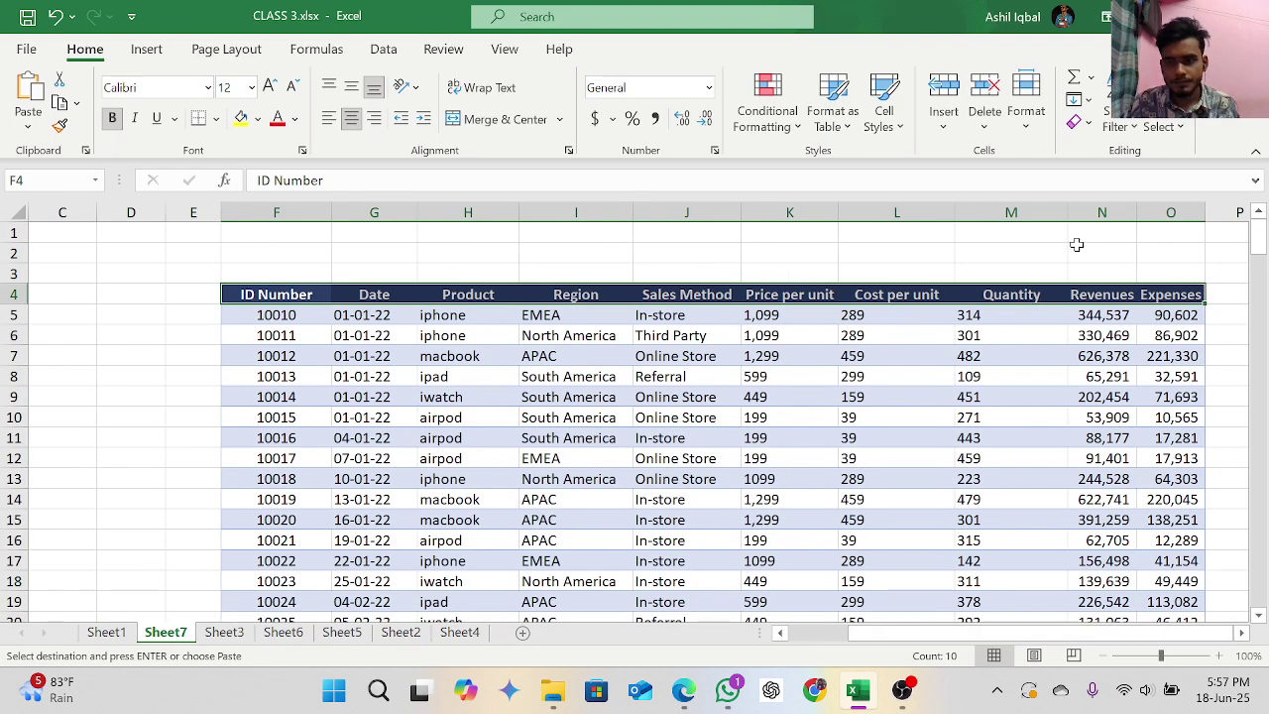
pyautogui.moveTo(1153, 212); pyautogui.dragTo(1244, 214)
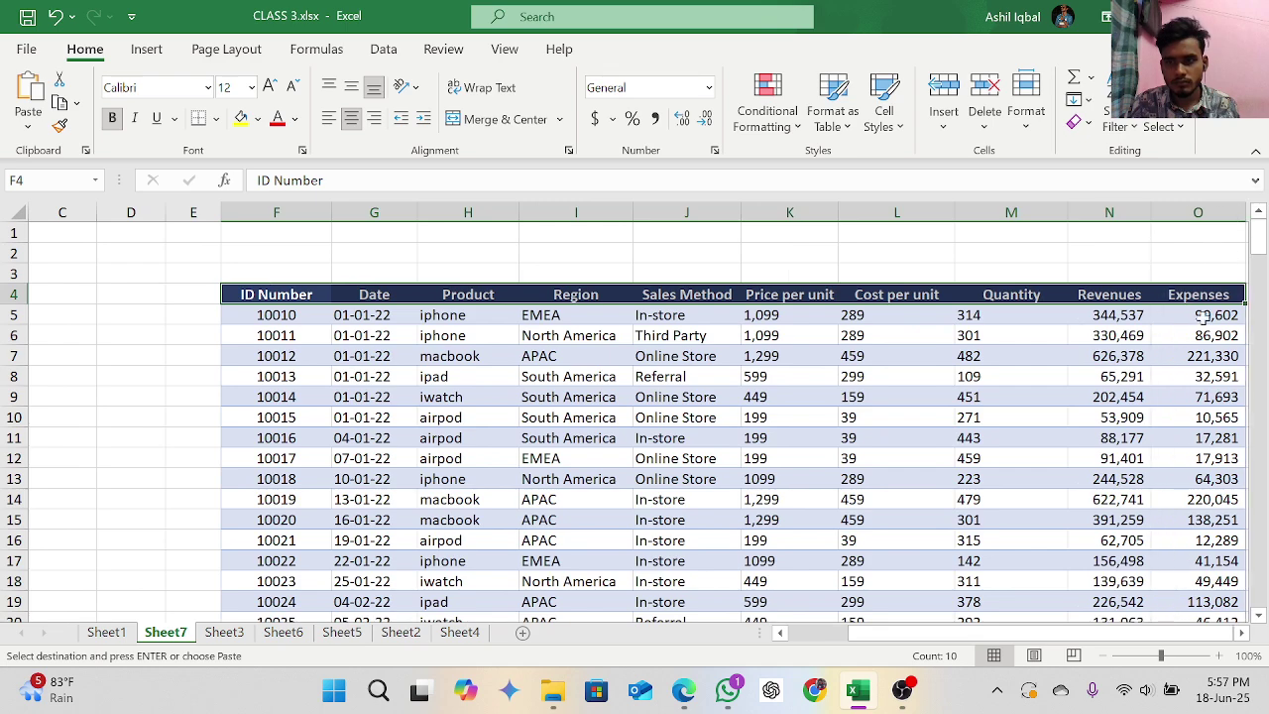
pyautogui.moveTo(961, 635); pyautogui.dragTo(1027, 642)
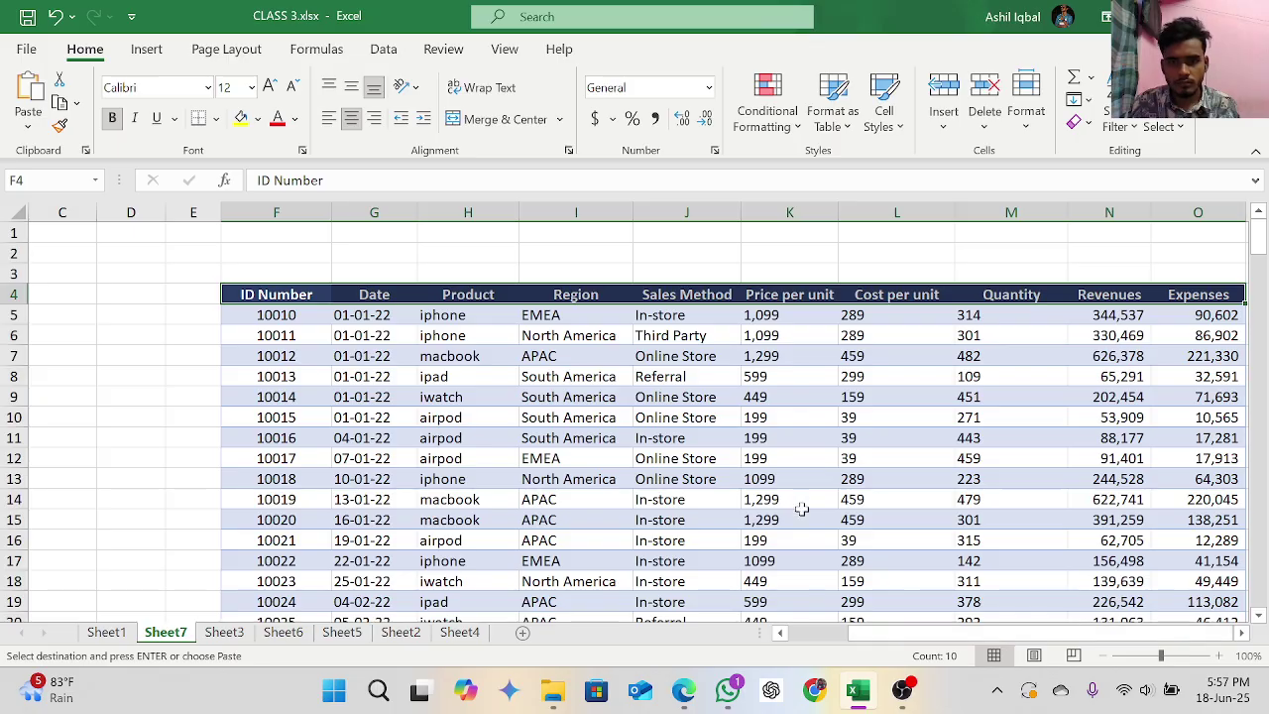
pyautogui.scroll(-2, 867, 421)
pyautogui.scroll(2, 870, 424)
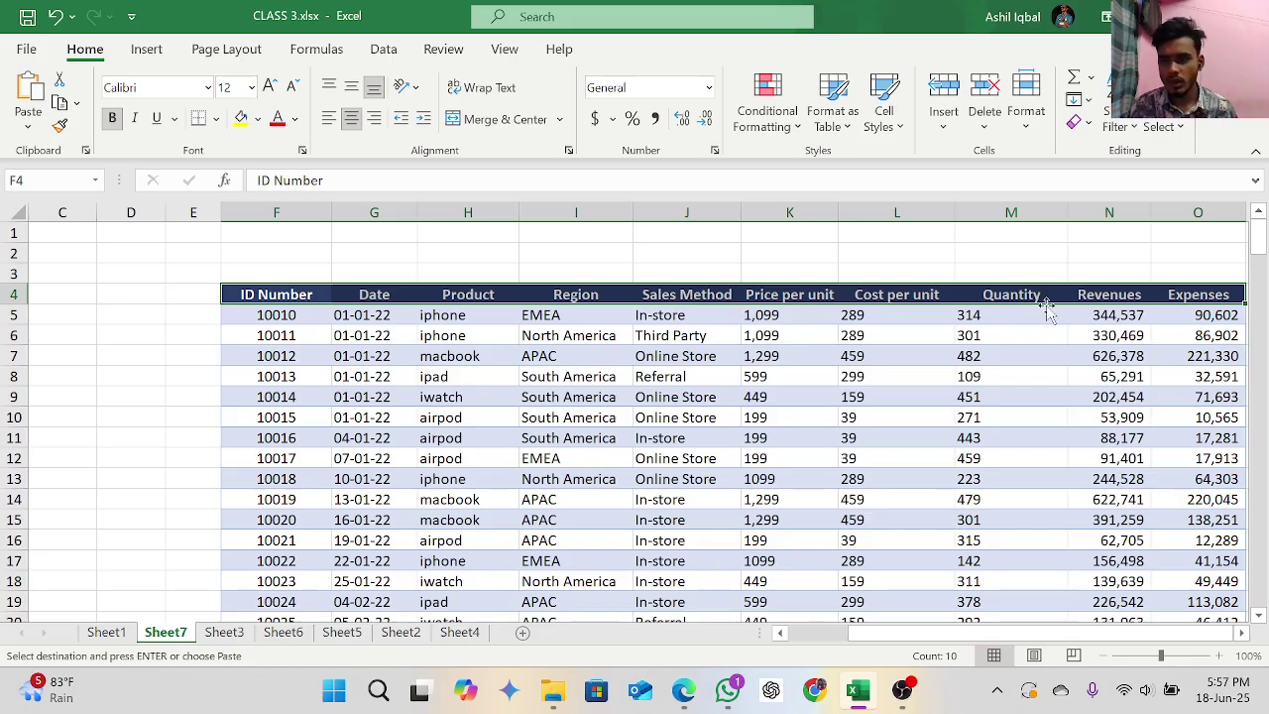
pyautogui.scroll(-8, 603, 377)
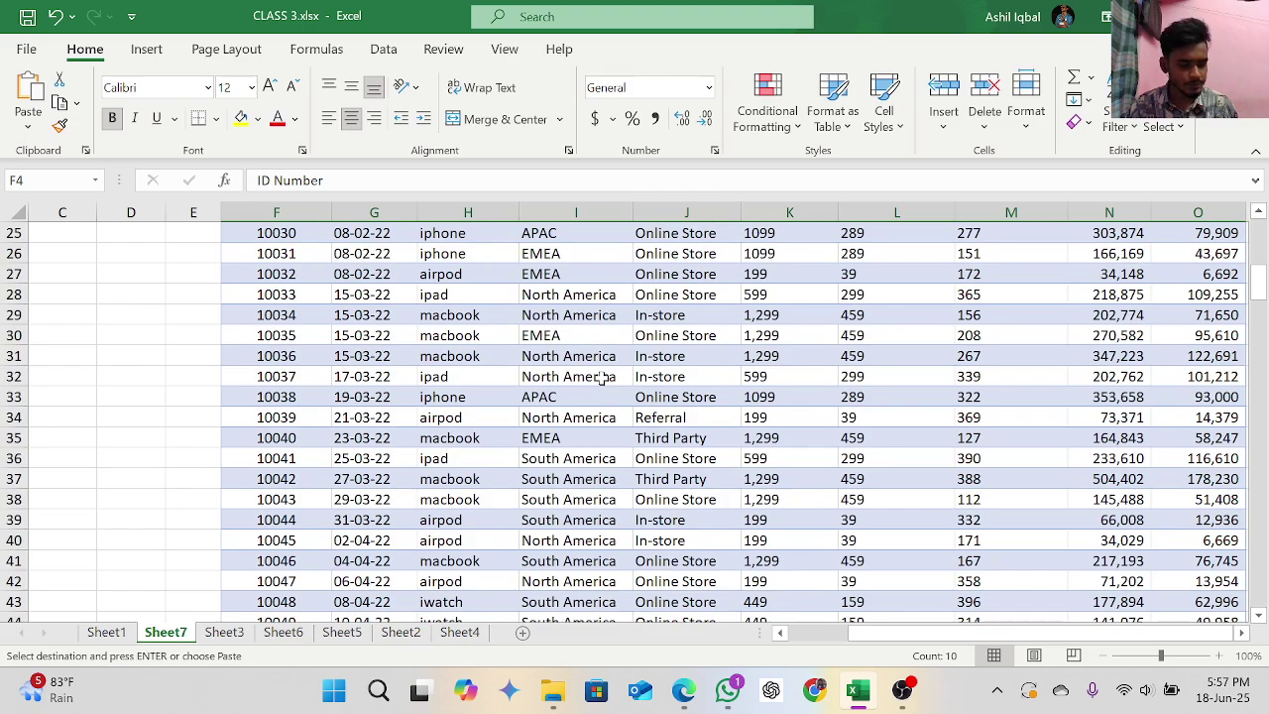
pyautogui.scroll(8, 602, 379)
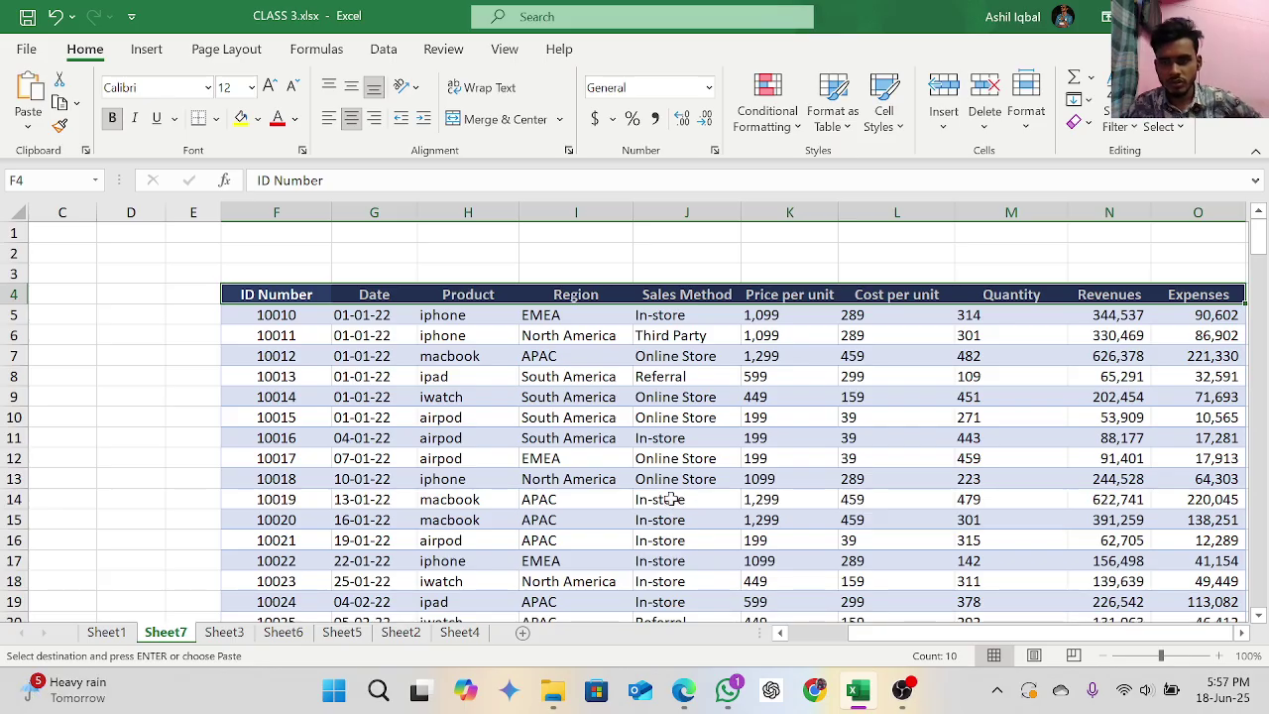
pyautogui.scroll(-1, 696, 421)
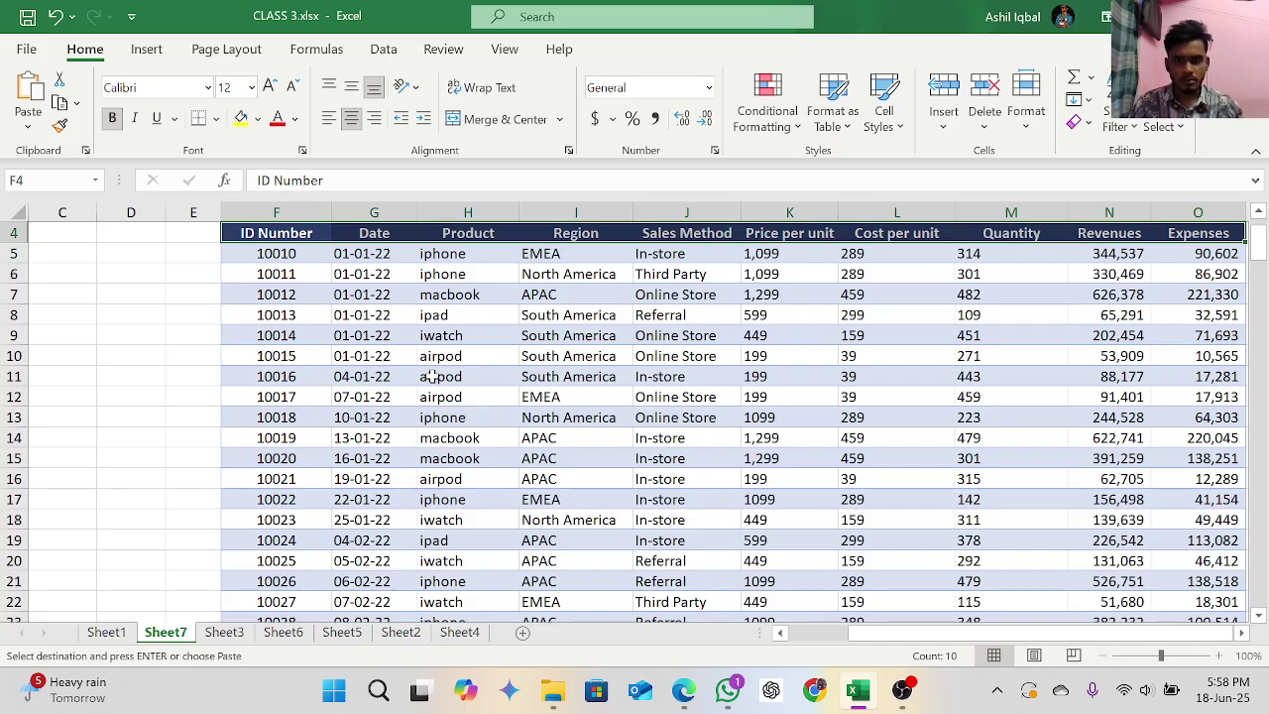
pyautogui.scroll(1, 433, 376)
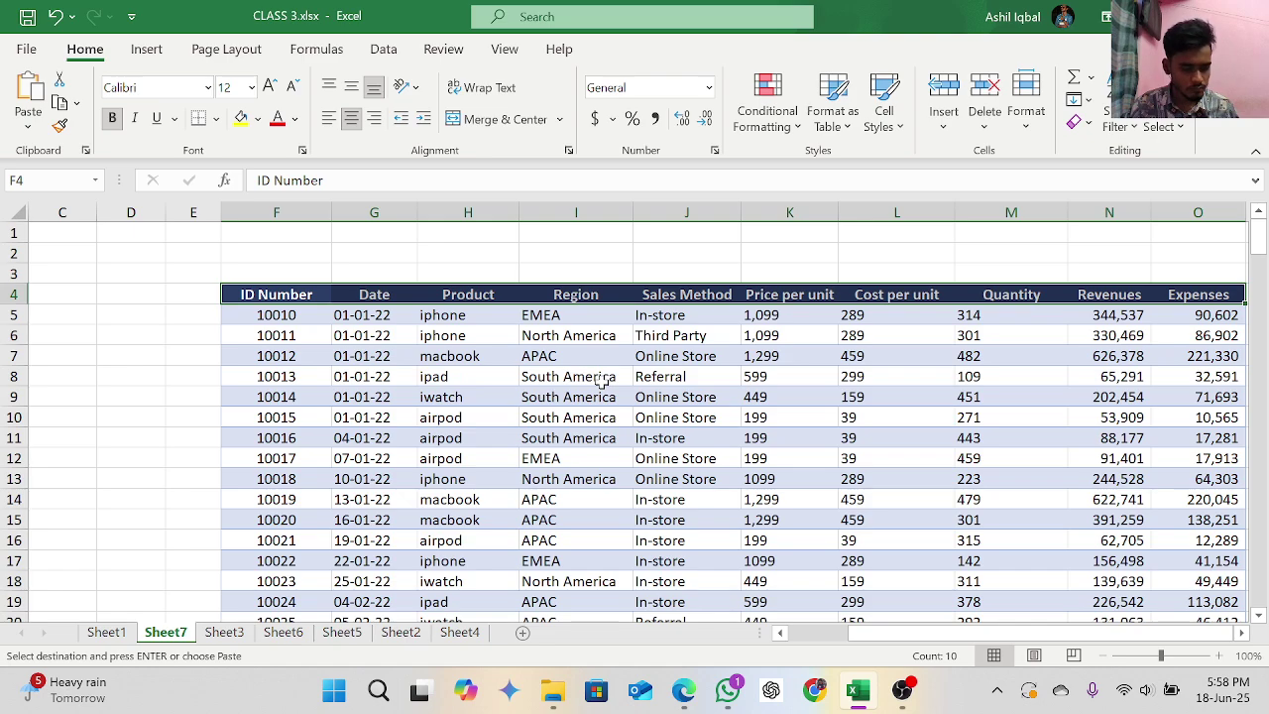
pyautogui.click(903, 691)
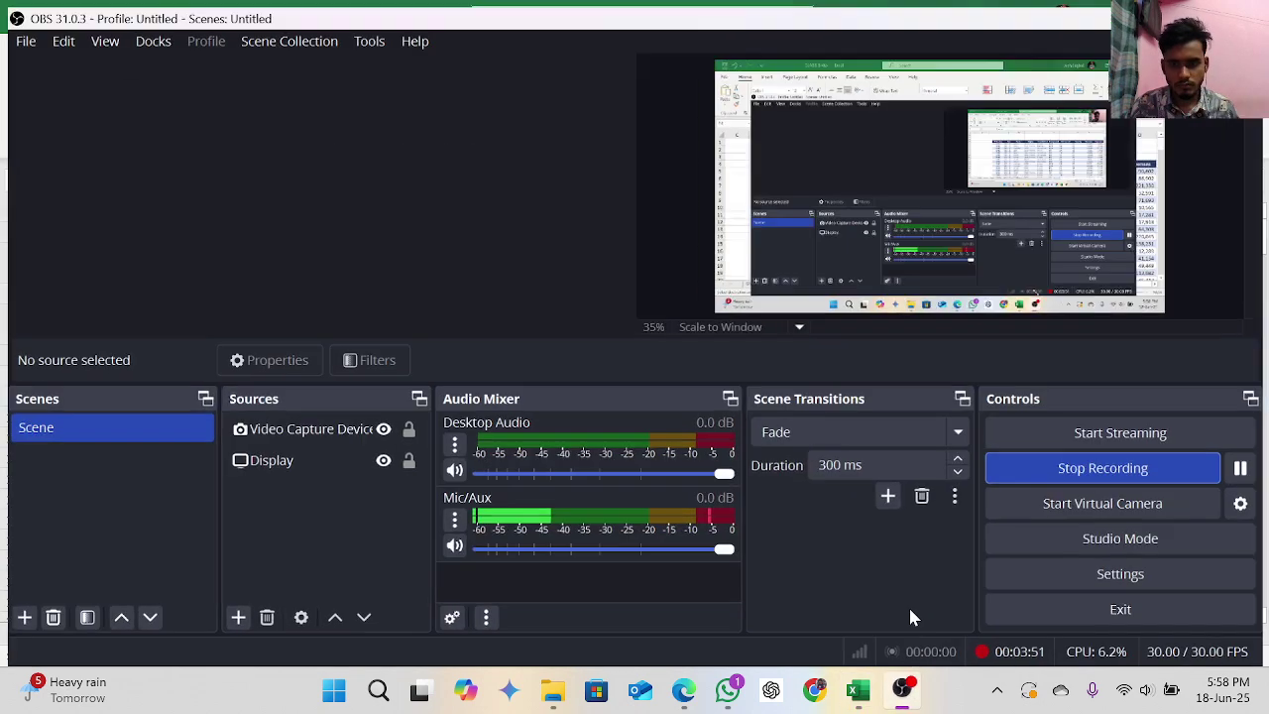
pyautogui.click(1155, 11)
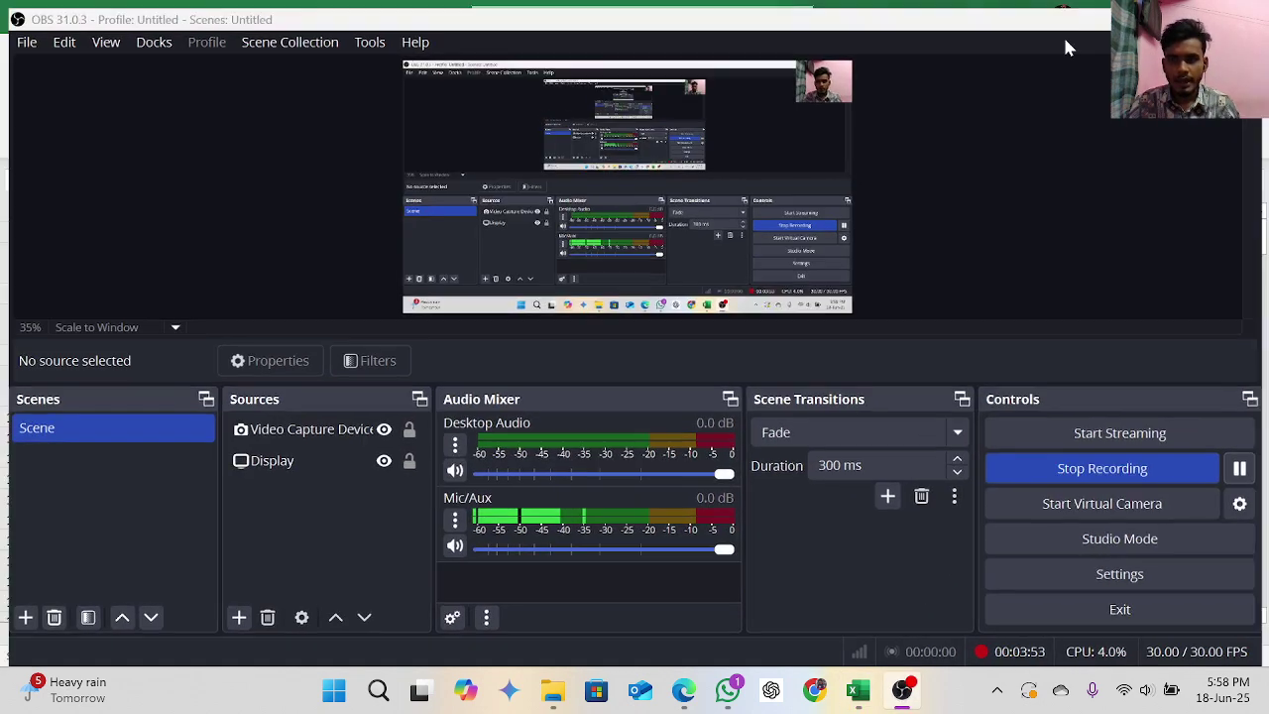
pyautogui.scroll(-1, 698, 460)
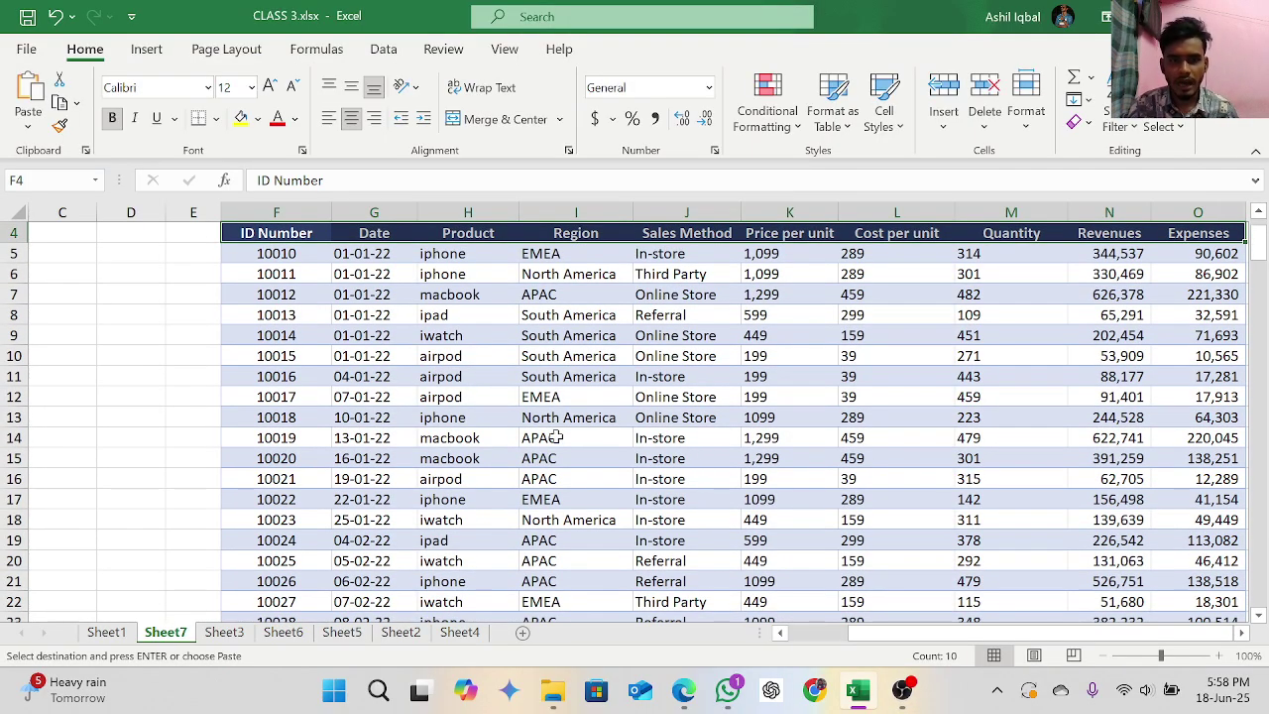
pyautogui.scroll(-1, 681, 467)
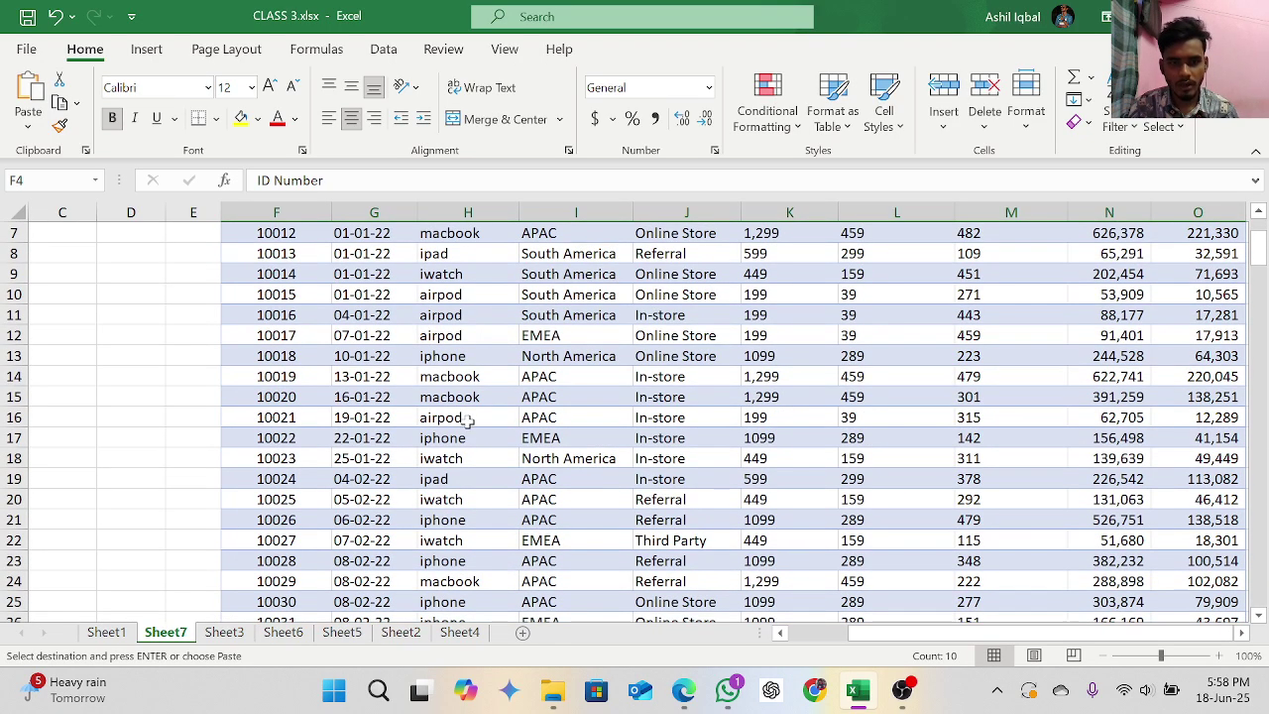
pyautogui.click(466, 400)
pyautogui.click(488, 363)
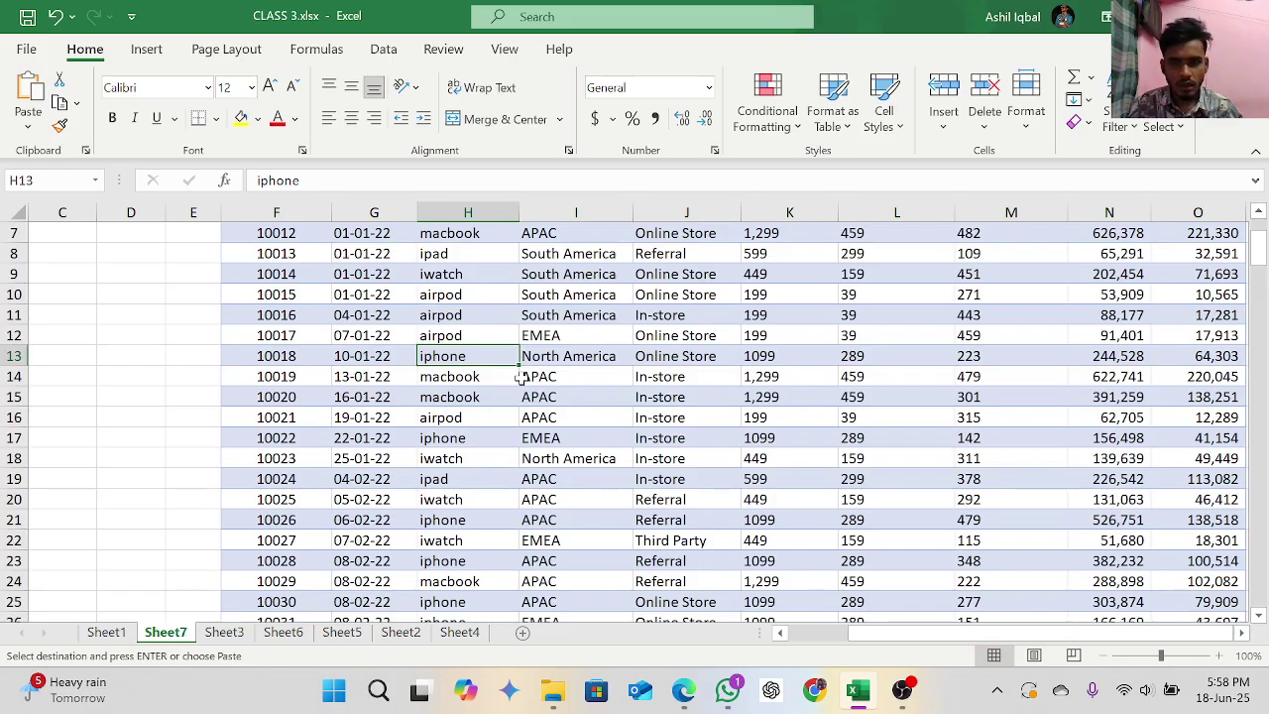
pyautogui.scroll(2, 601, 396)
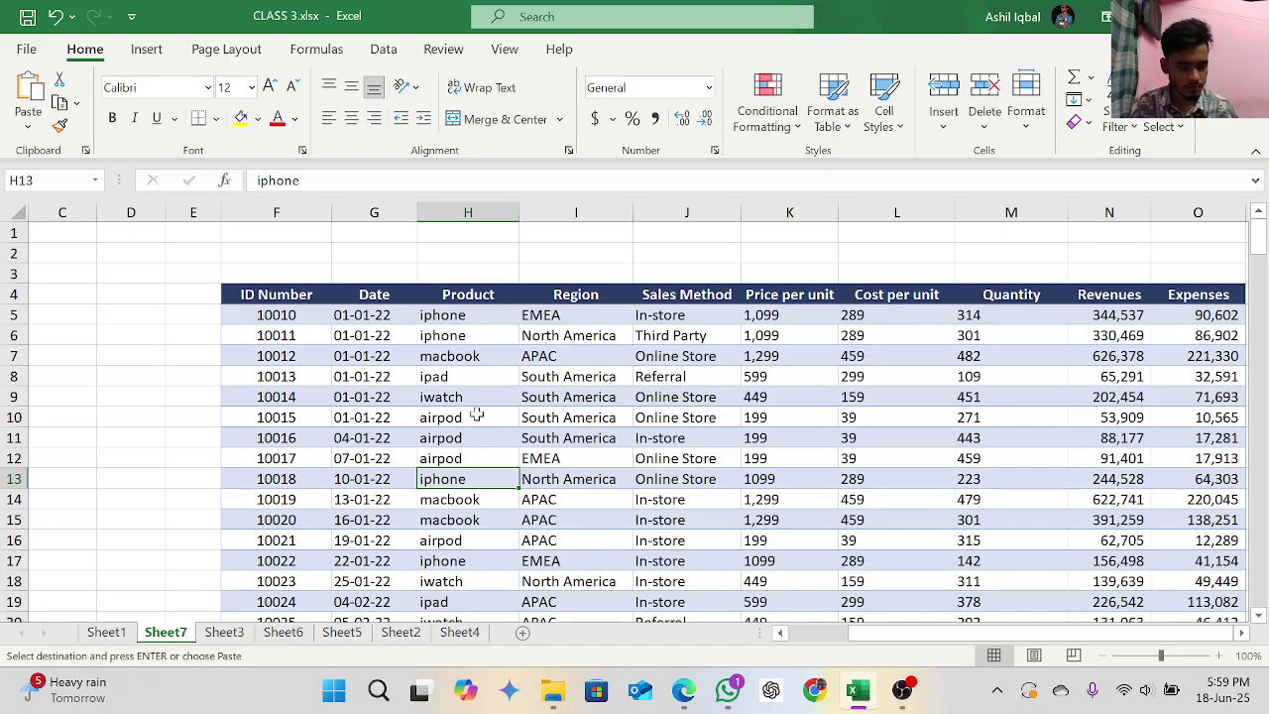
# Step: Convert the sales data in F4:O205 on Sheet7 into an Excel table, using its first row as headers
pyautogui.click(290, 390)
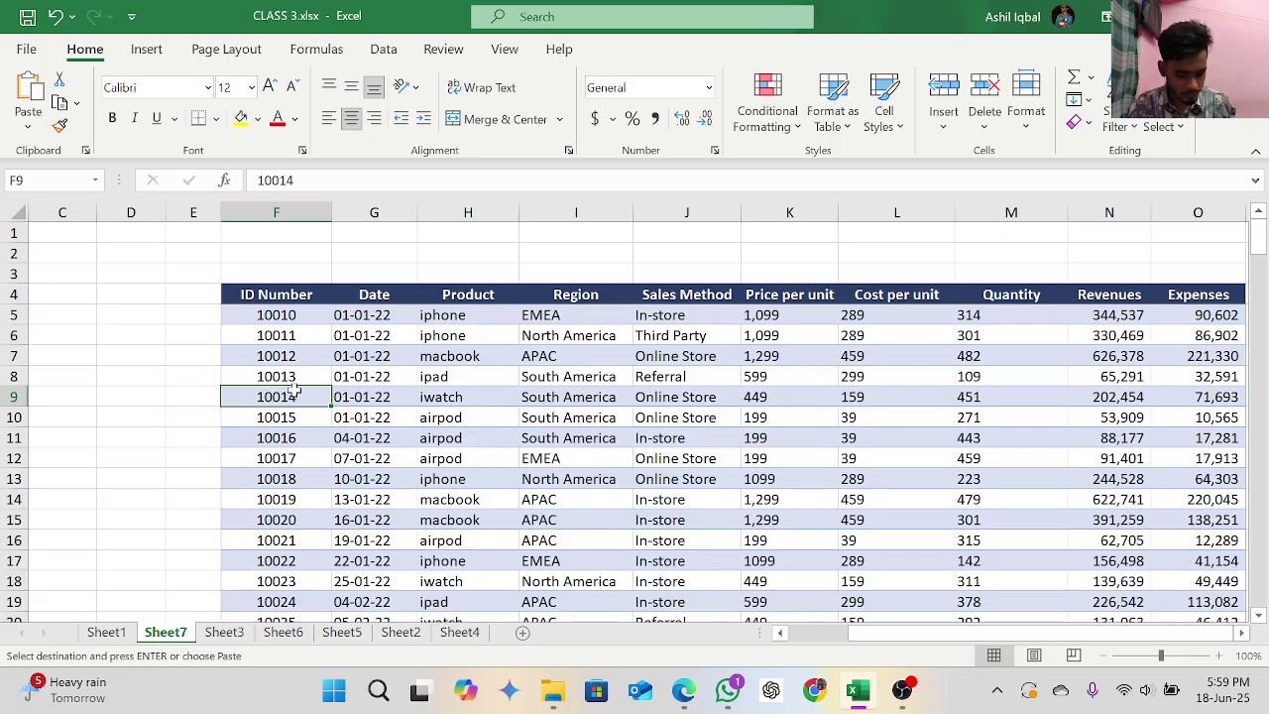
pyautogui.hotkey('ctrl', 'a')
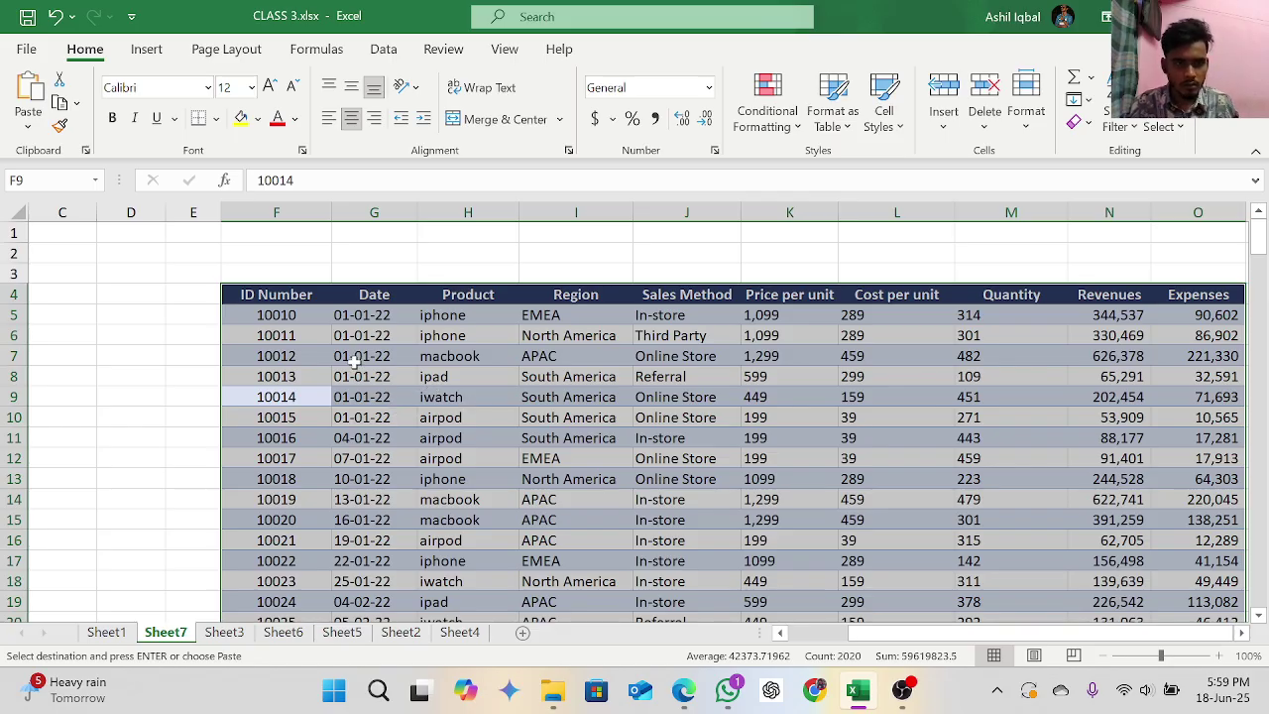
pyautogui.hotkey('ctrl', 't')
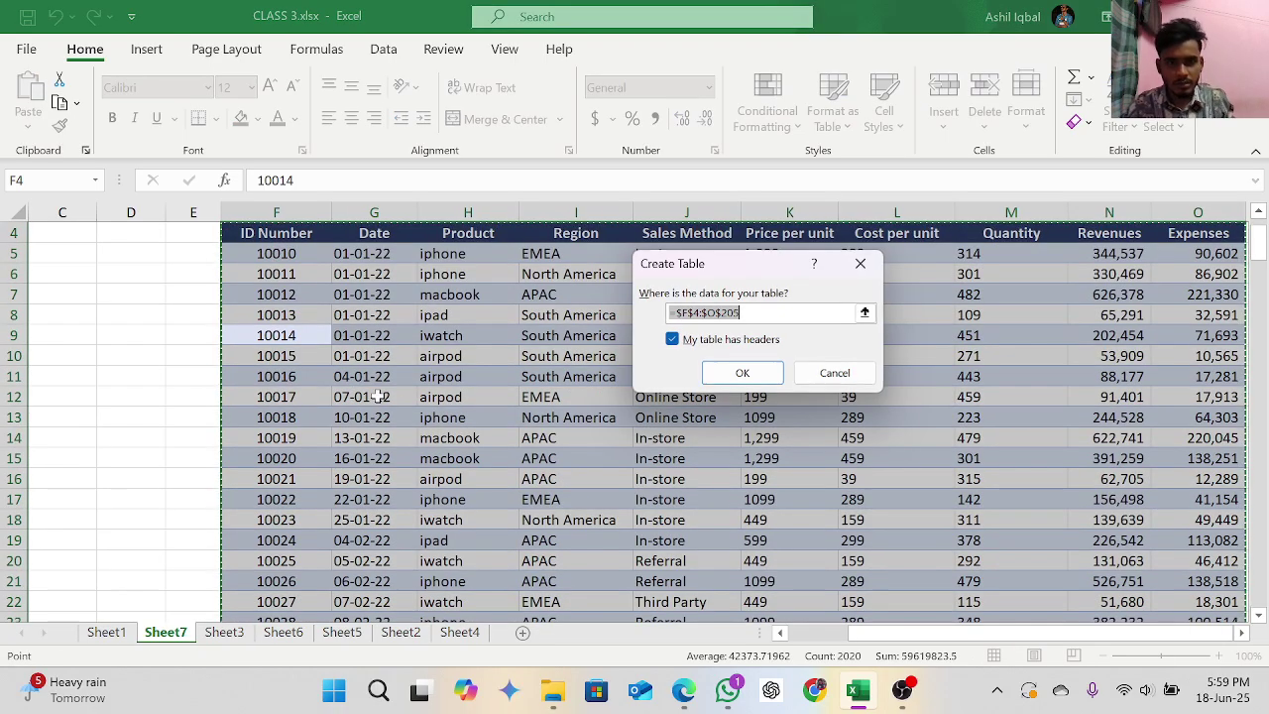
pyautogui.click(742, 373)
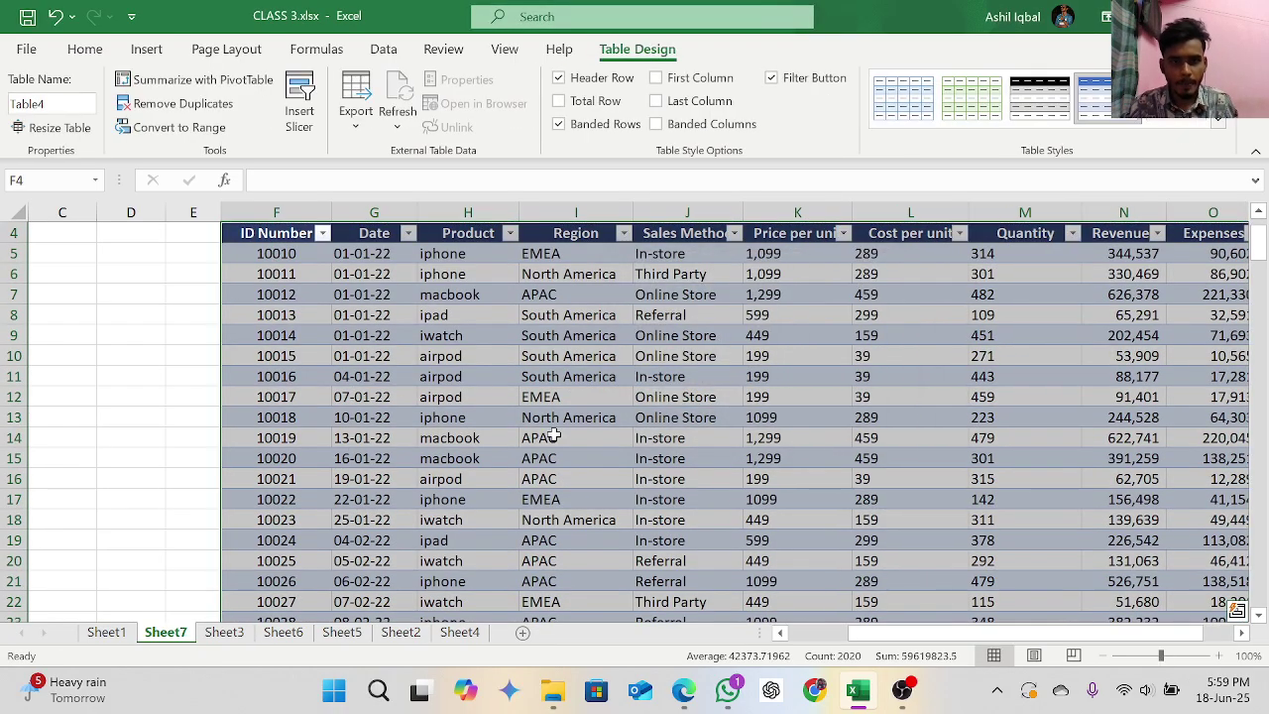
pyautogui.scroll(1, 793, 283)
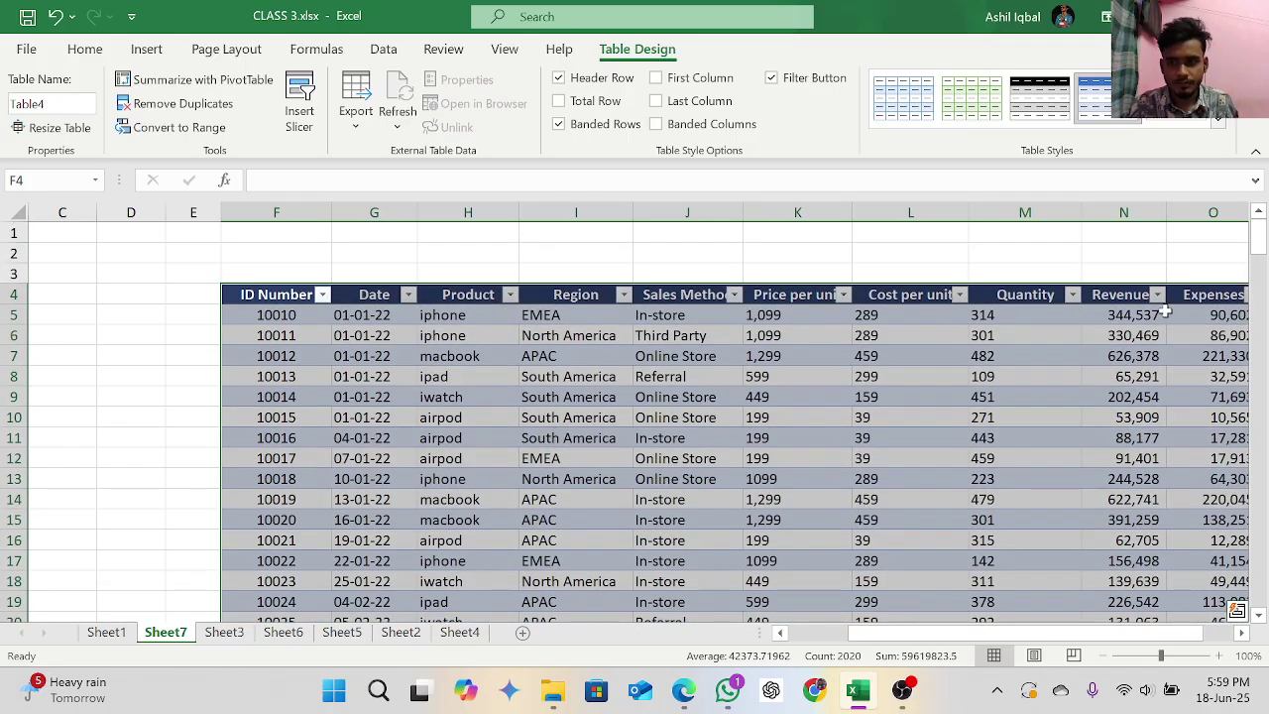
pyautogui.moveTo(1019, 639); pyautogui.dragTo(1066, 639)
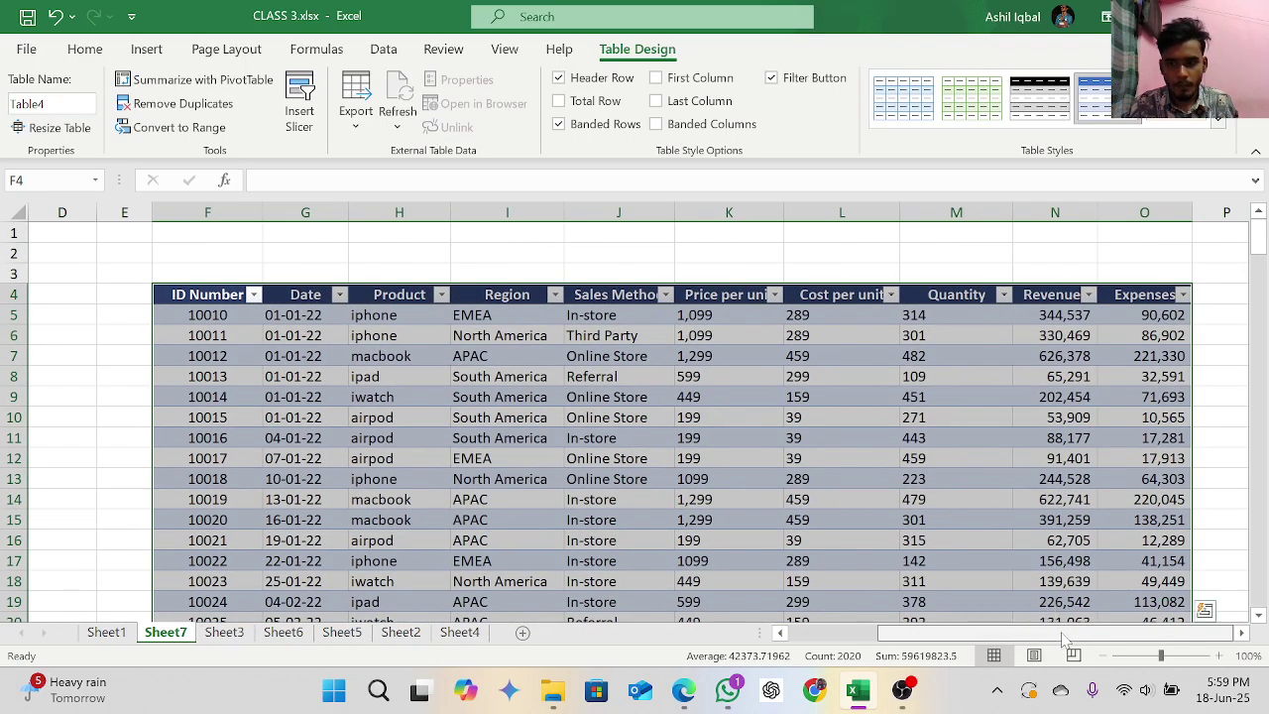
# Step: Examine the sort and filter options of the new table's ID Number, Date and Product columns
pyautogui.click(381, 259)
pyautogui.click(254, 295)
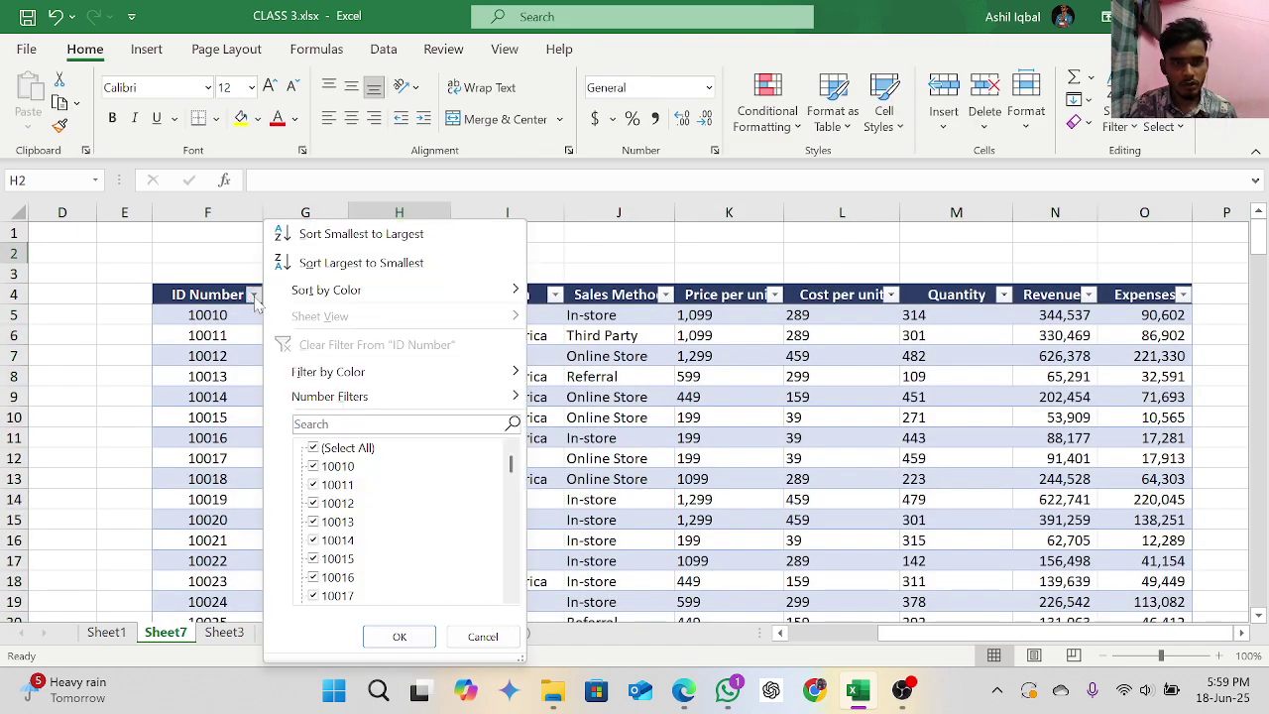
pyautogui.click(253, 295)
pyautogui.click(254, 295)
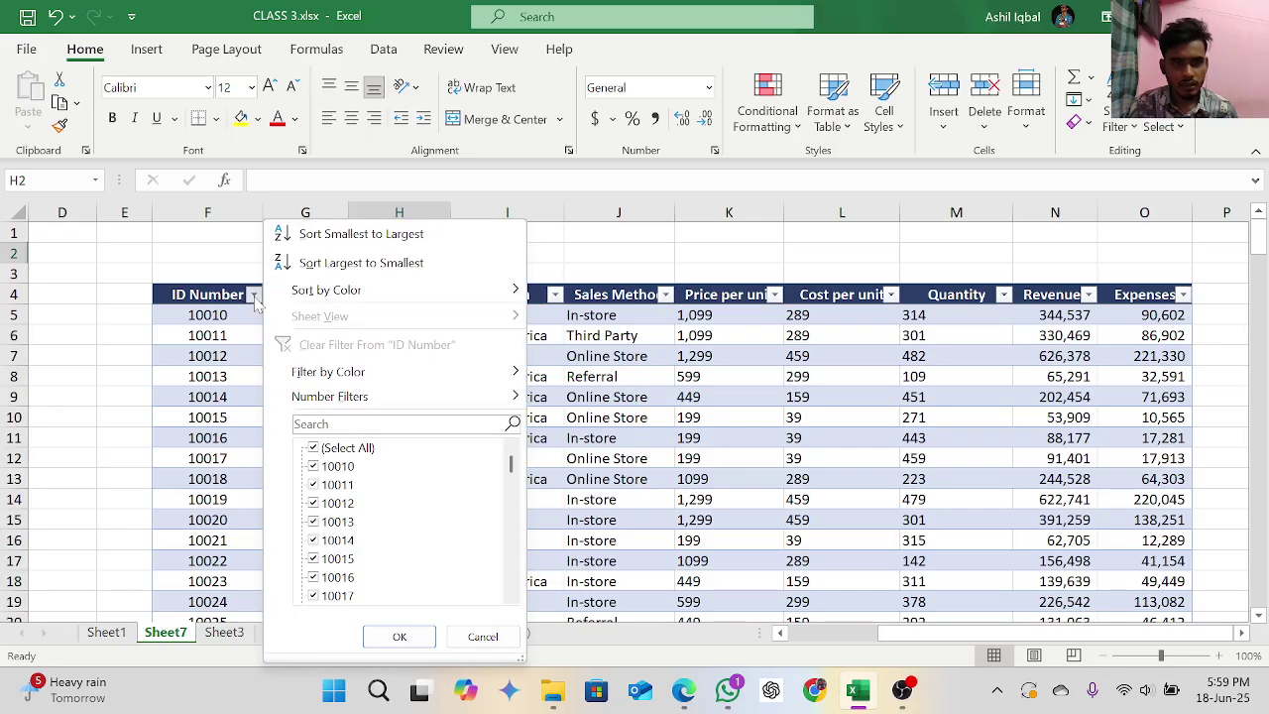
pyautogui.click(254, 295)
pyautogui.click(339, 294)
pyautogui.click(339, 295)
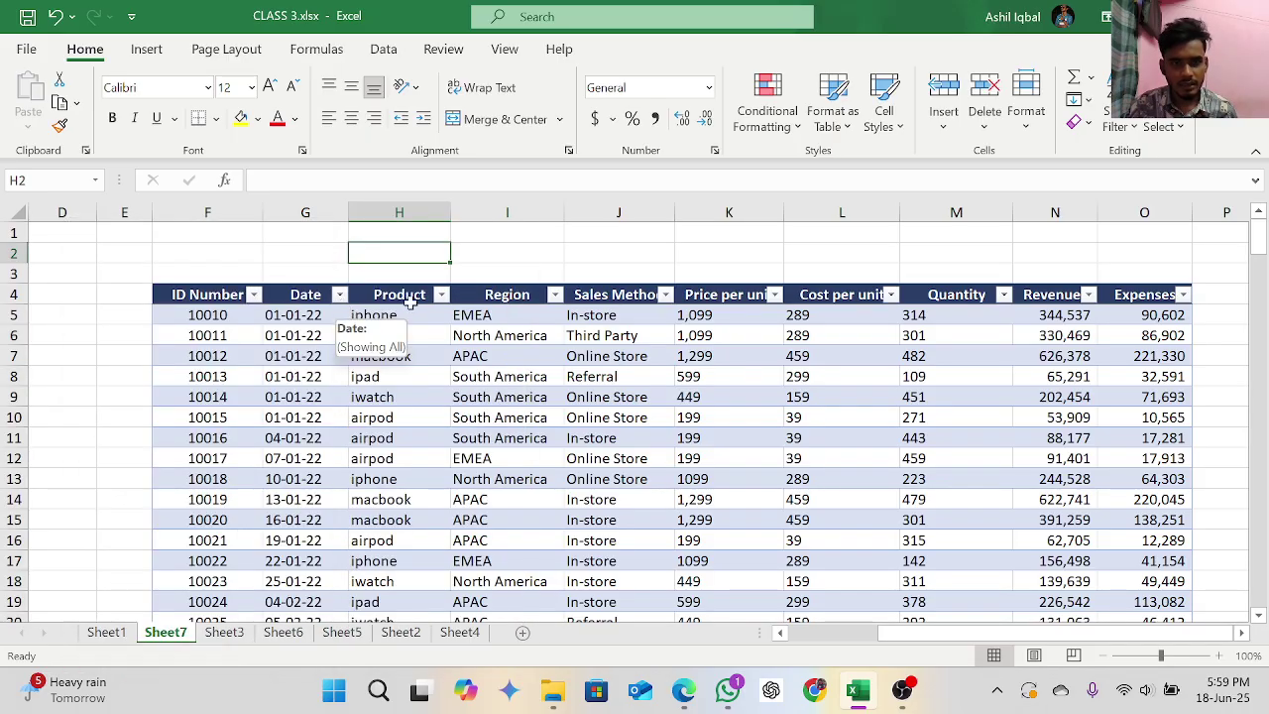
pyautogui.click(445, 313)
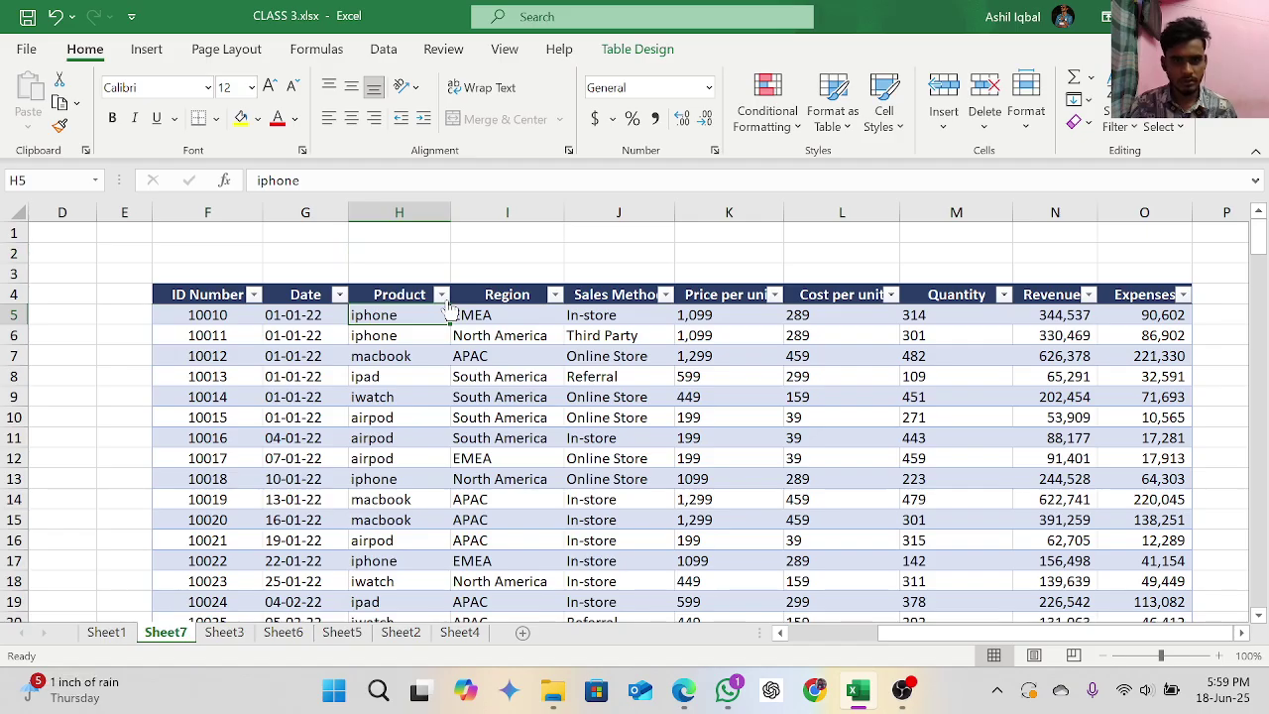
pyautogui.click(443, 295)
pyautogui.click(557, 260)
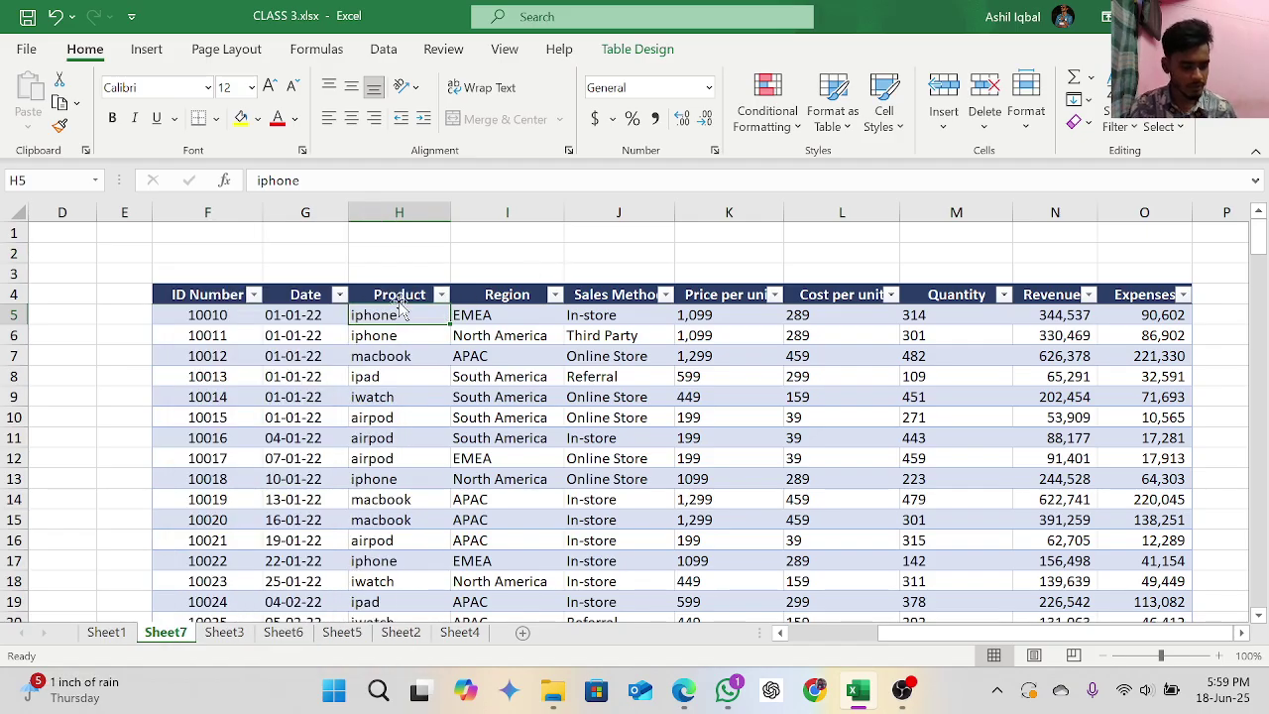
pyautogui.scroll(-1, 400, 309)
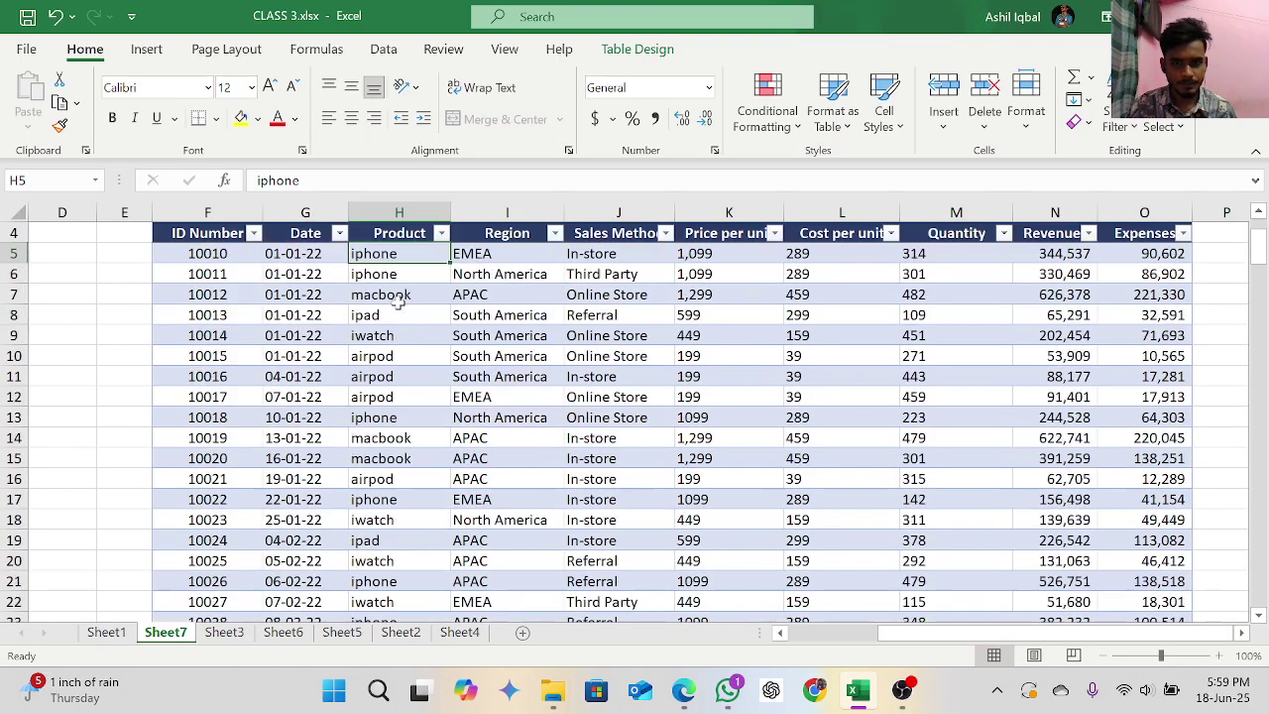
pyautogui.scroll(1, 398, 307)
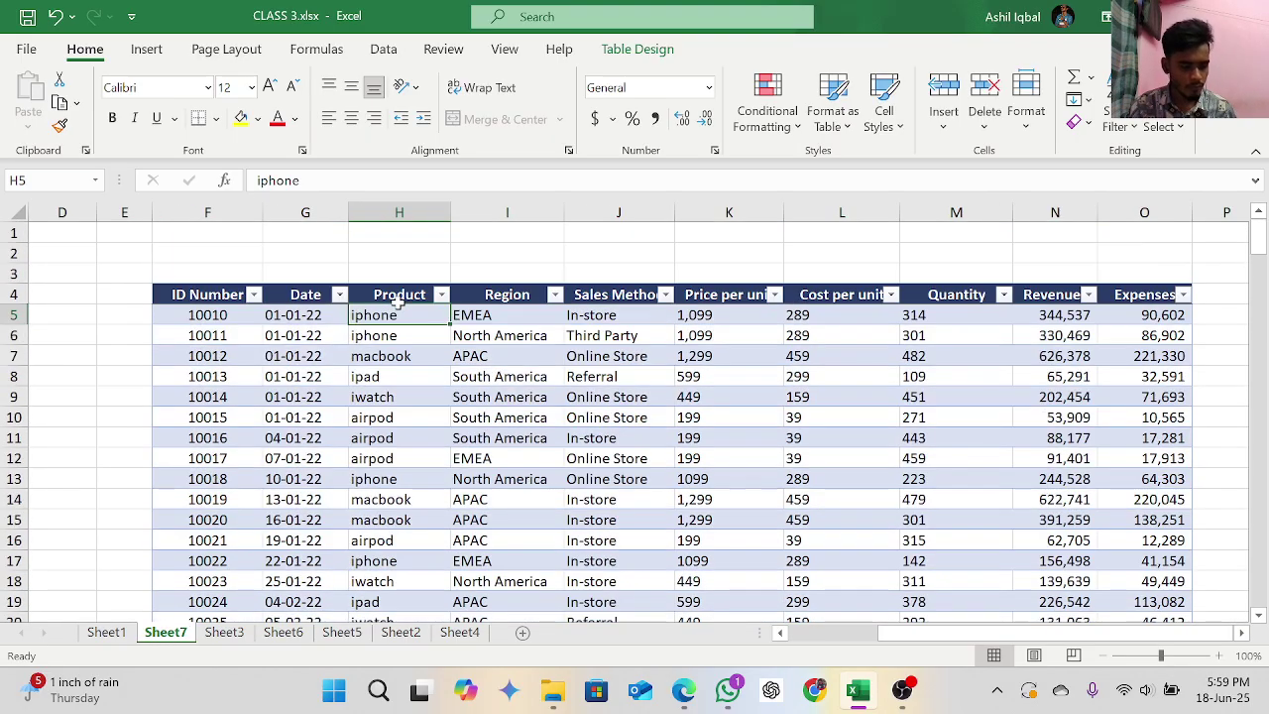
# Step: Create a PivotTable from the Sheet7 sales table and place it on a new worksheet
pyautogui.click(482, 438)
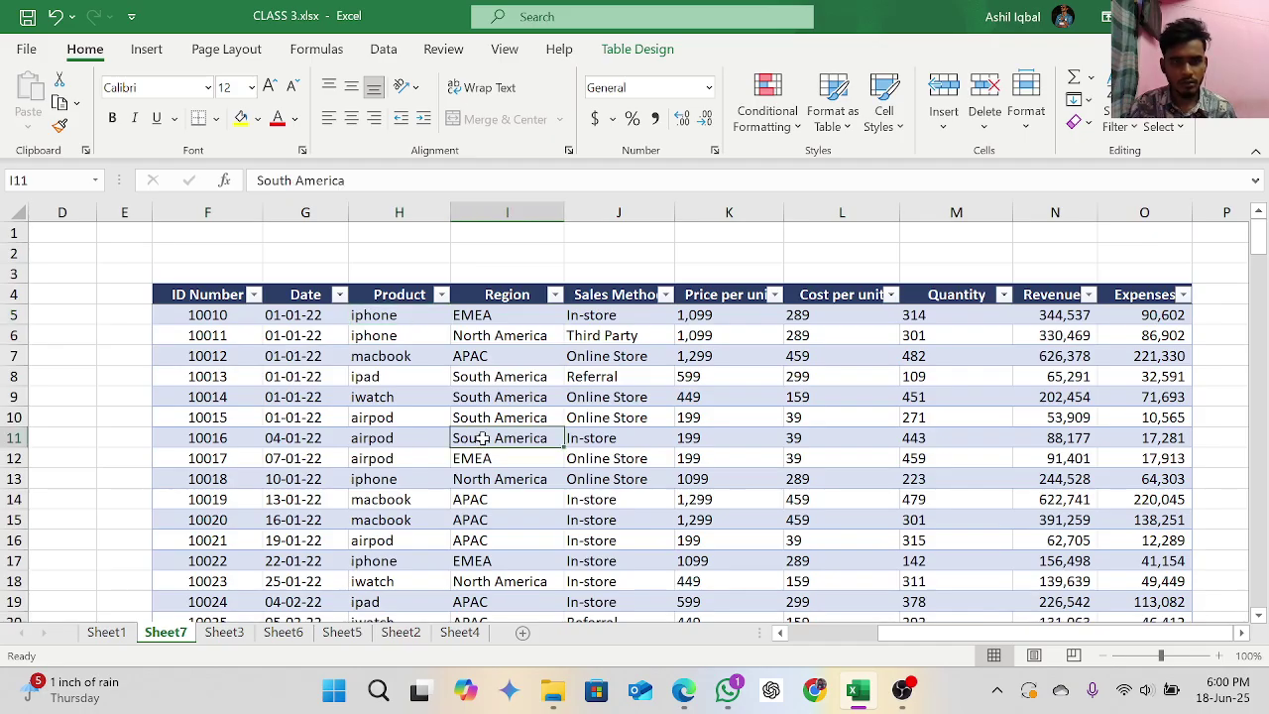
pyautogui.click(147, 45)
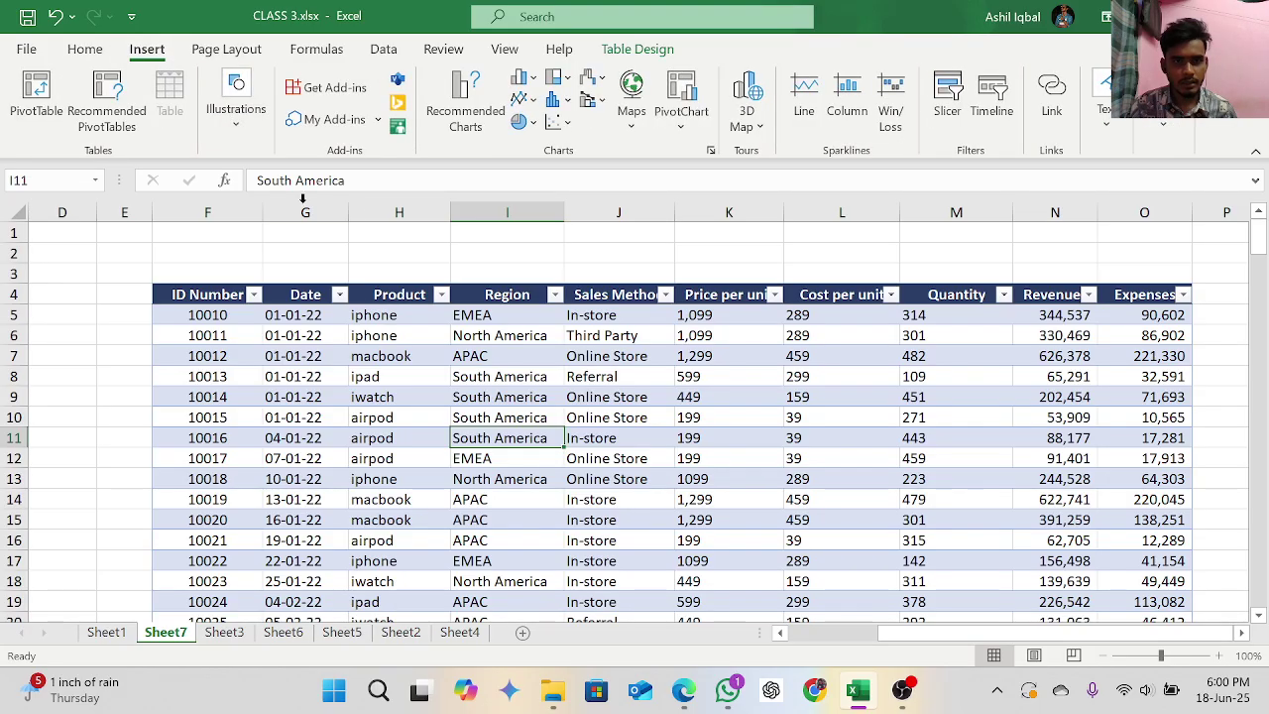
pyautogui.click(33, 117)
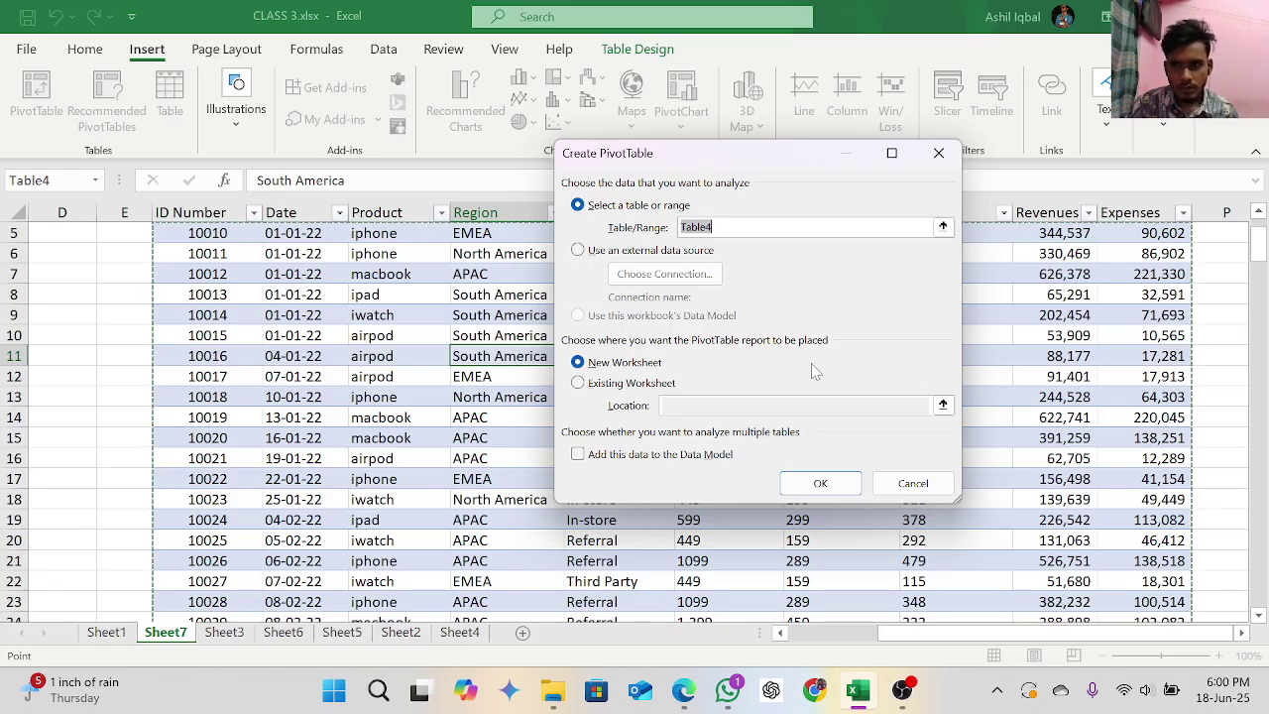
pyautogui.scroll(2, 1036, 349)
pyautogui.scroll(-1, 256, 315)
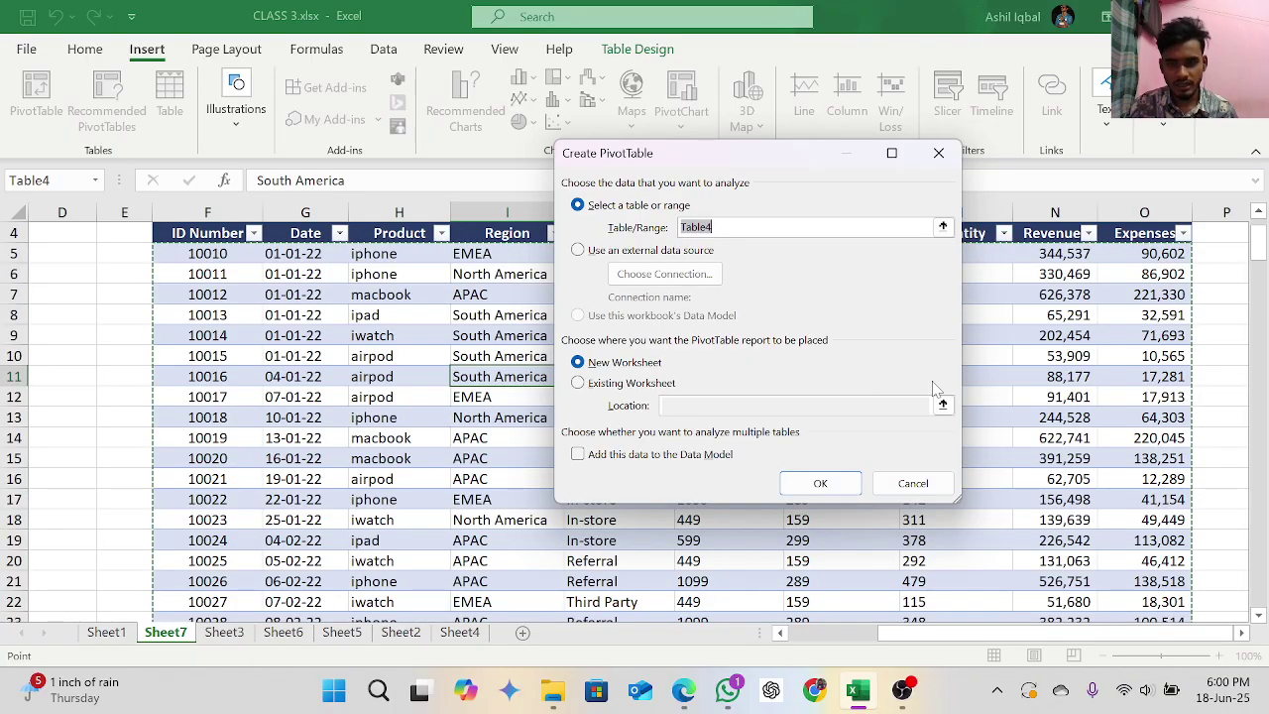
pyautogui.click(821, 484)
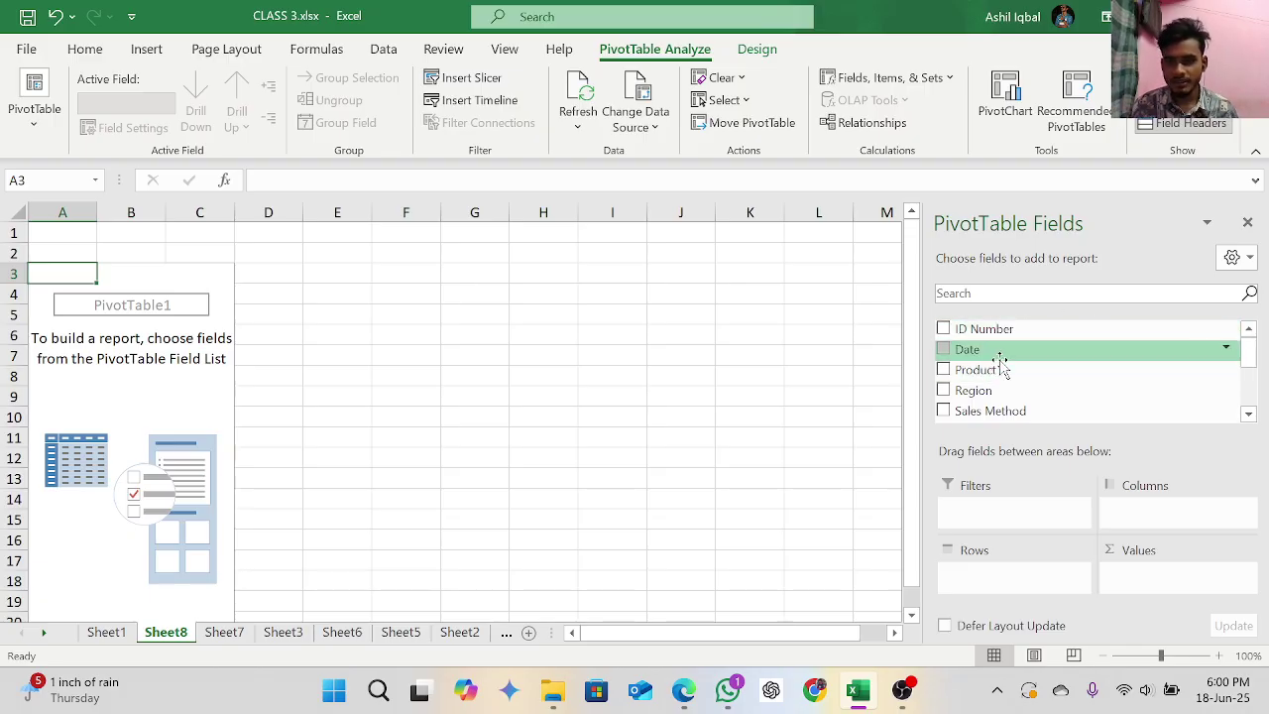
# Step: Add the Revenues field to the PivotTable's values as a sum
pyautogui.scroll(-1, 1001, 362)
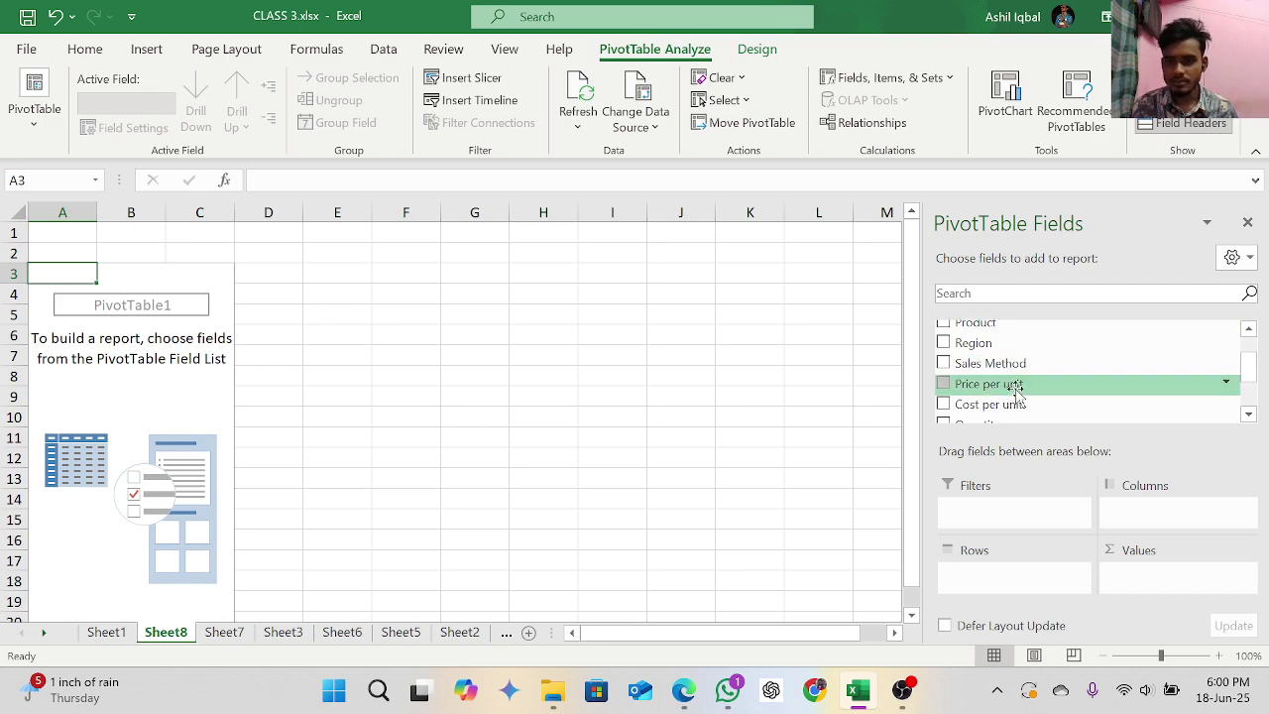
pyautogui.scroll(-1, 1018, 392)
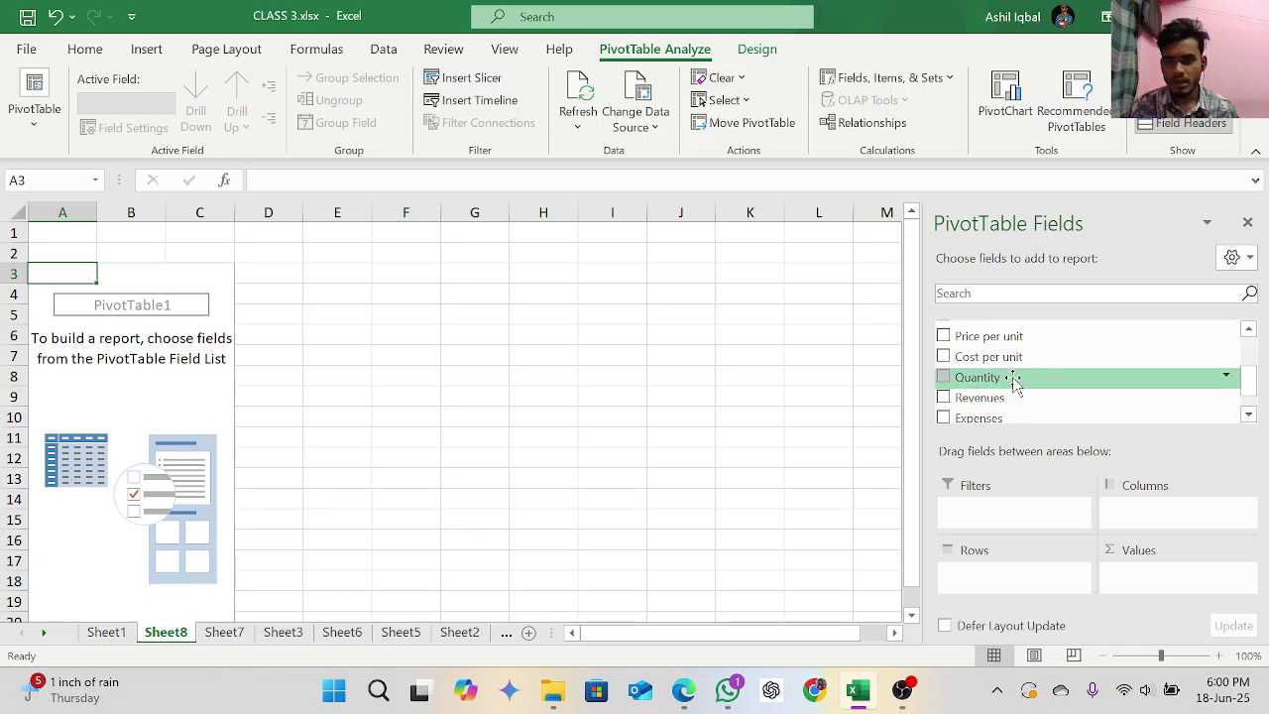
pyautogui.scroll(-1, 1026, 394)
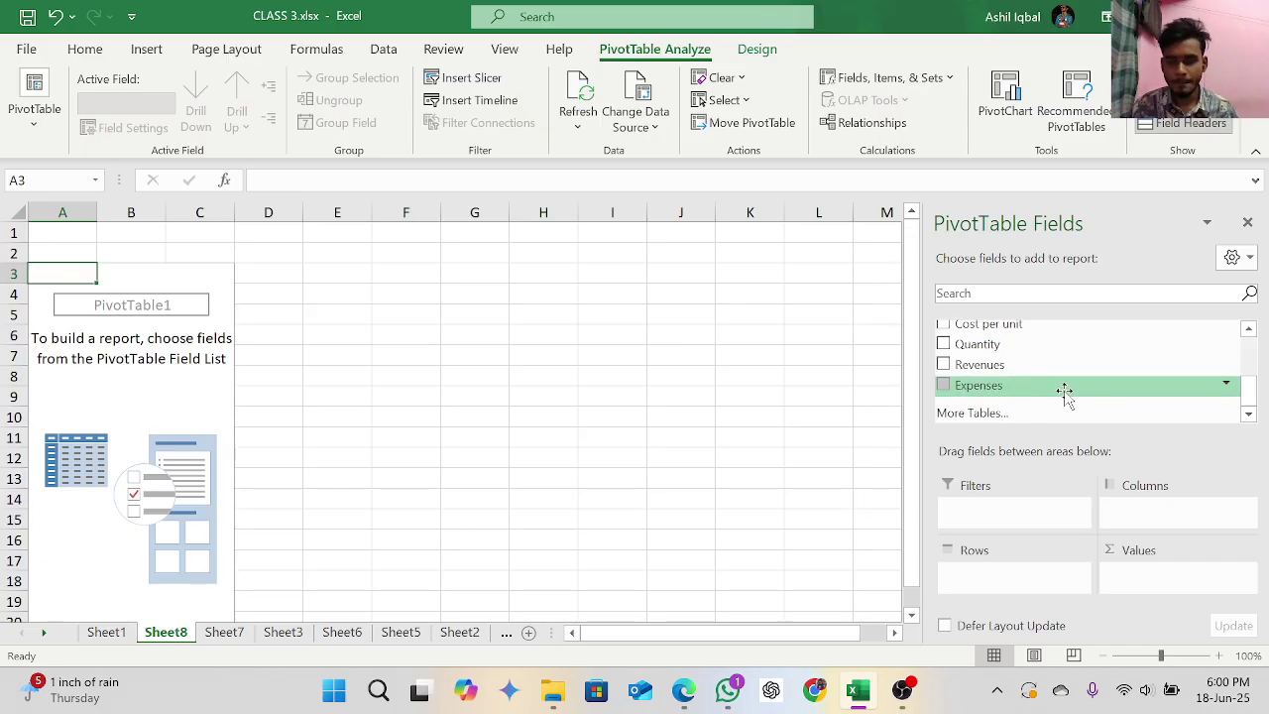
pyautogui.scroll(3, 1061, 392)
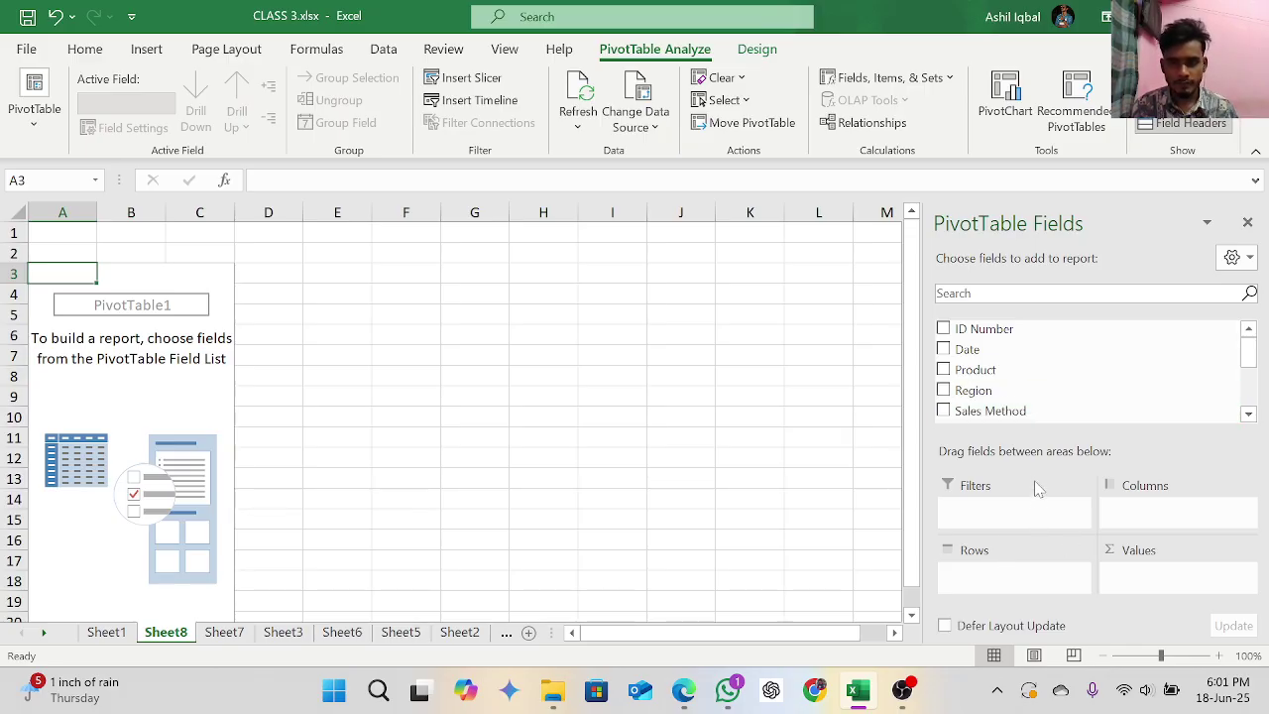
pyautogui.scroll(-1, 1001, 404)
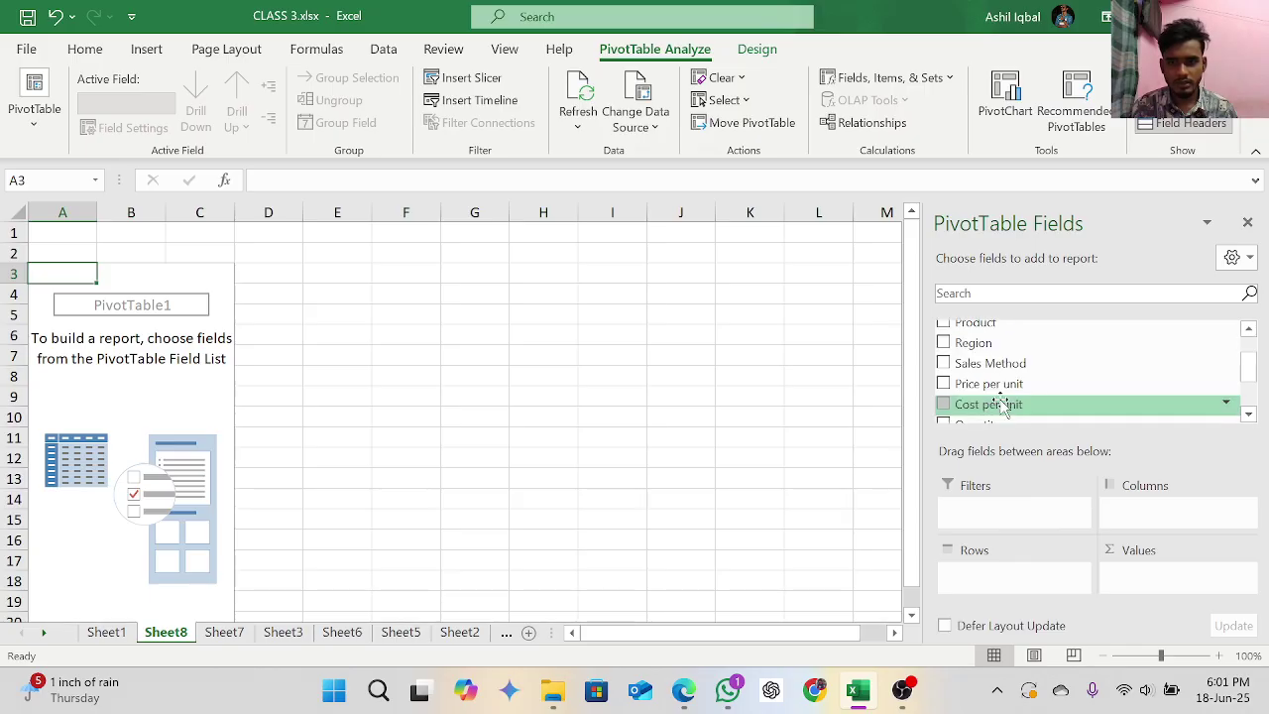
pyautogui.scroll(-1, 1004, 405)
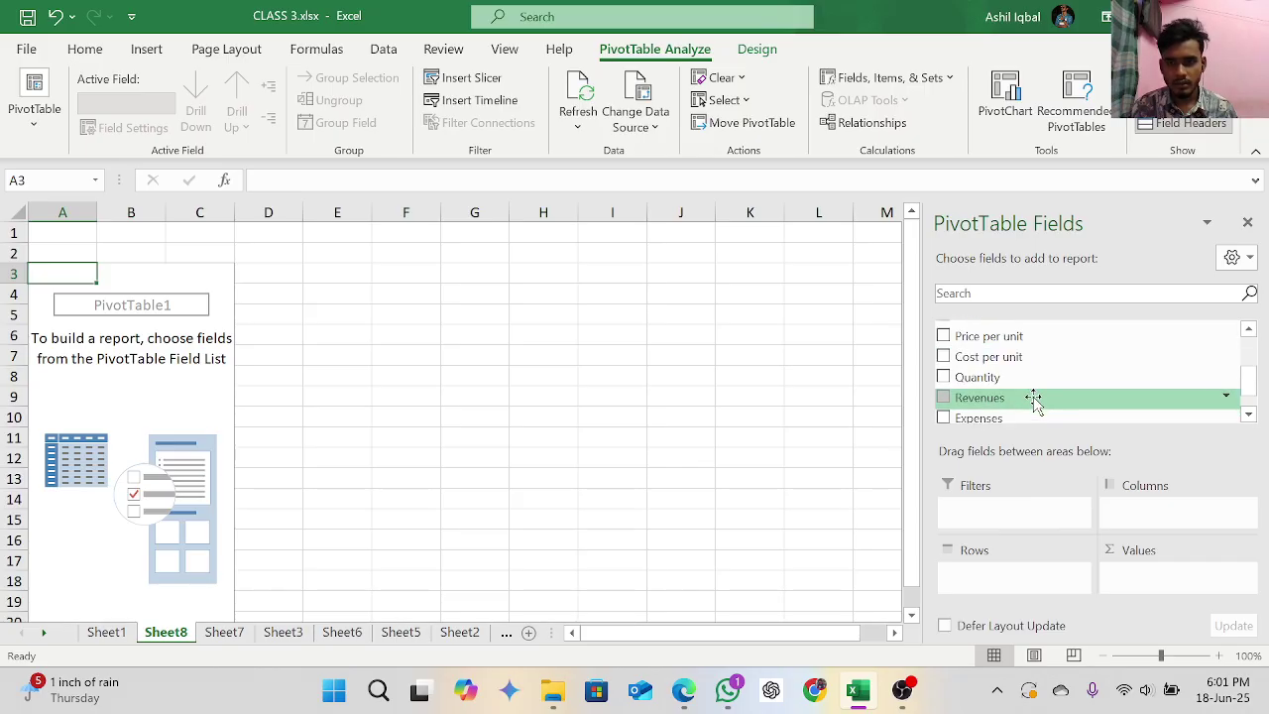
pyautogui.click(944, 397)
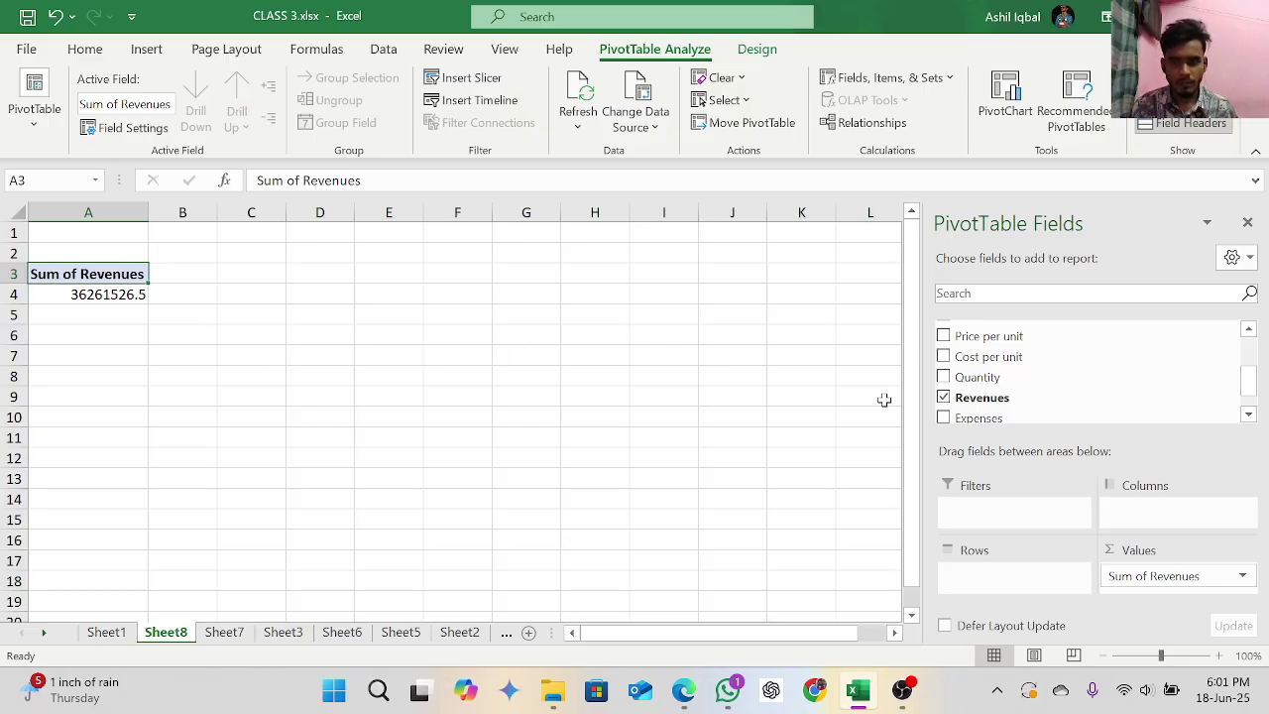
# Step: Break the summed revenues down by Product and, nested within each product, by Region as PivotTable rows
pyautogui.scroll(1, 984, 385)
pyautogui.scroll(1, 984, 385)
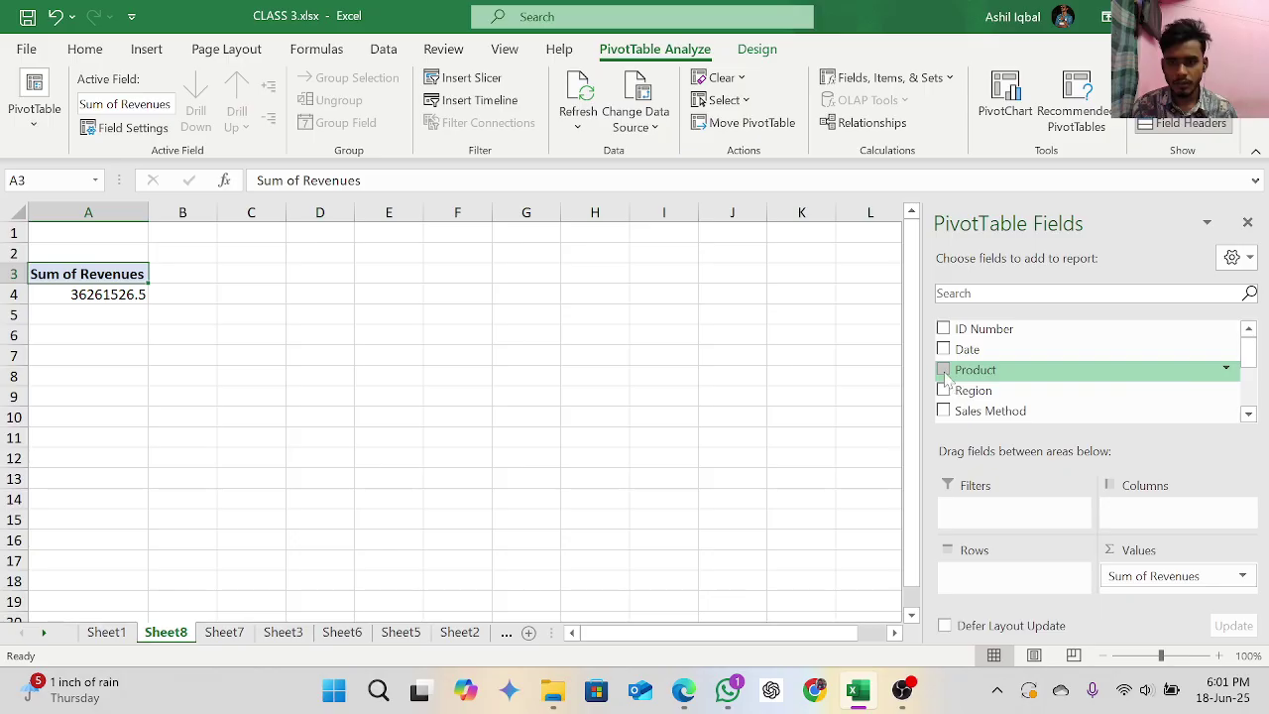
pyautogui.click(943, 369)
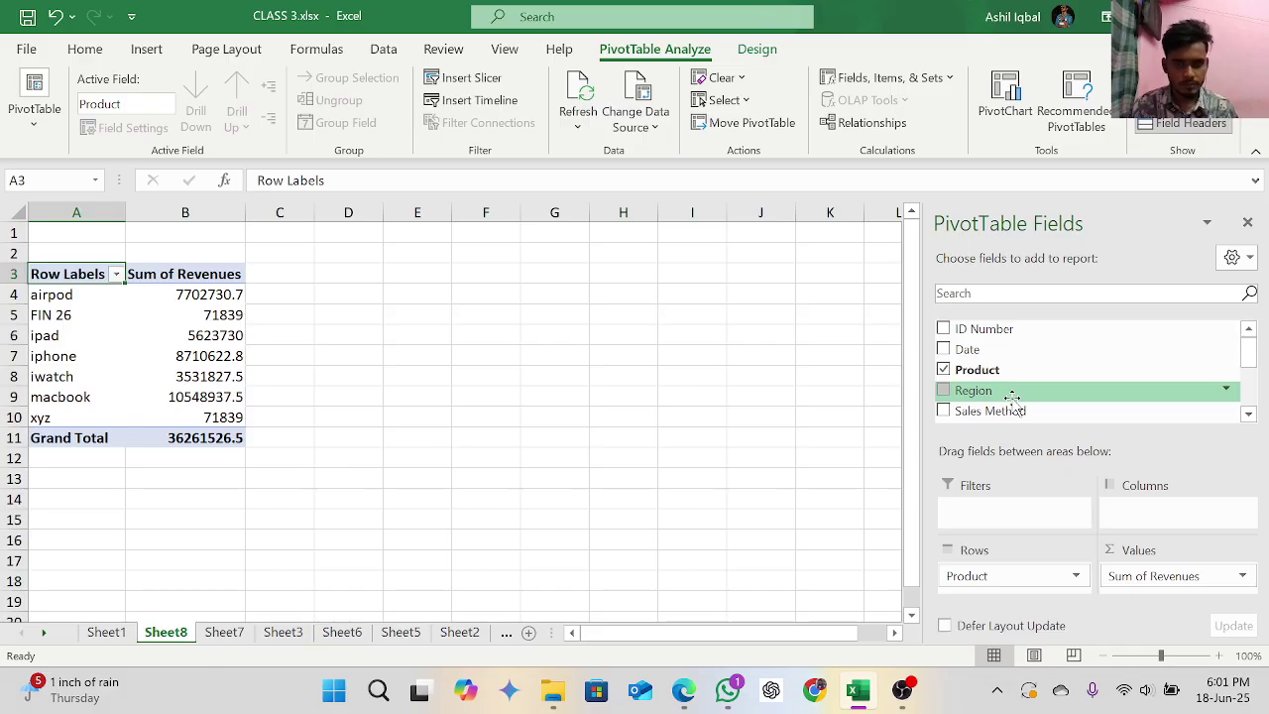
pyautogui.click(943, 391)
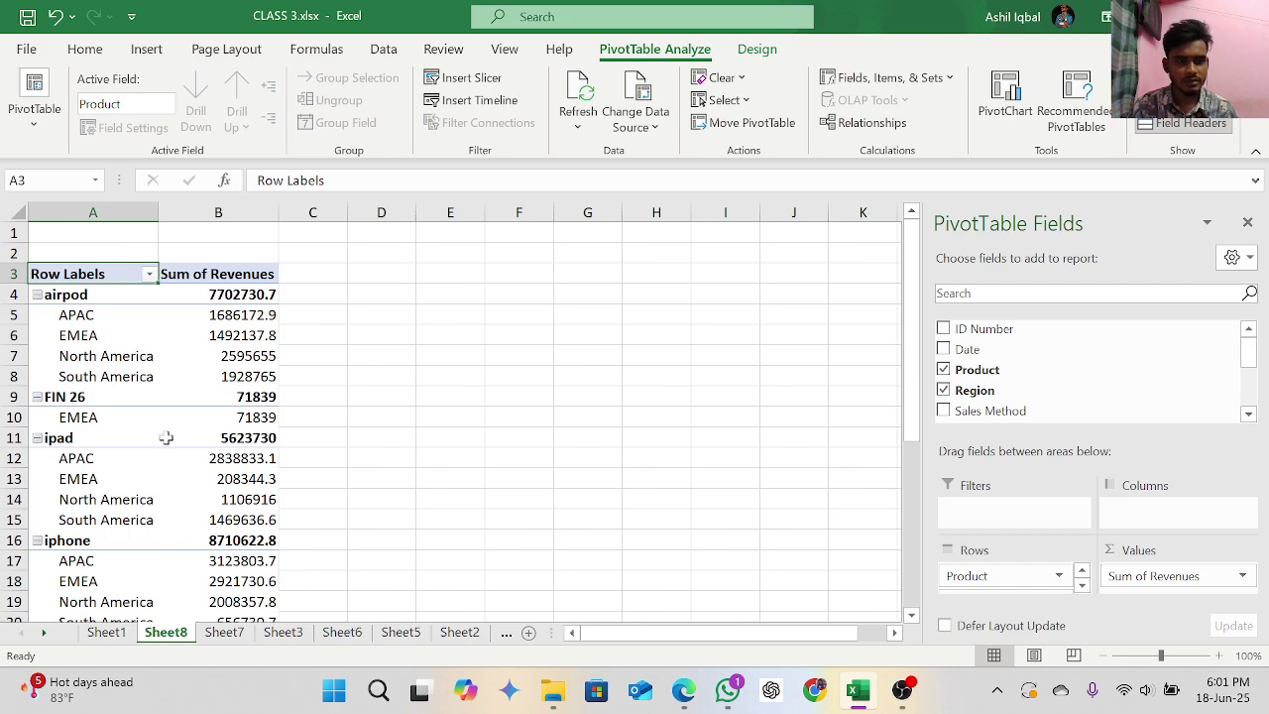
# Step: Add the Cost per unit field to the PivotTable's values as a sum
pyautogui.scroll(-6, 129, 416)
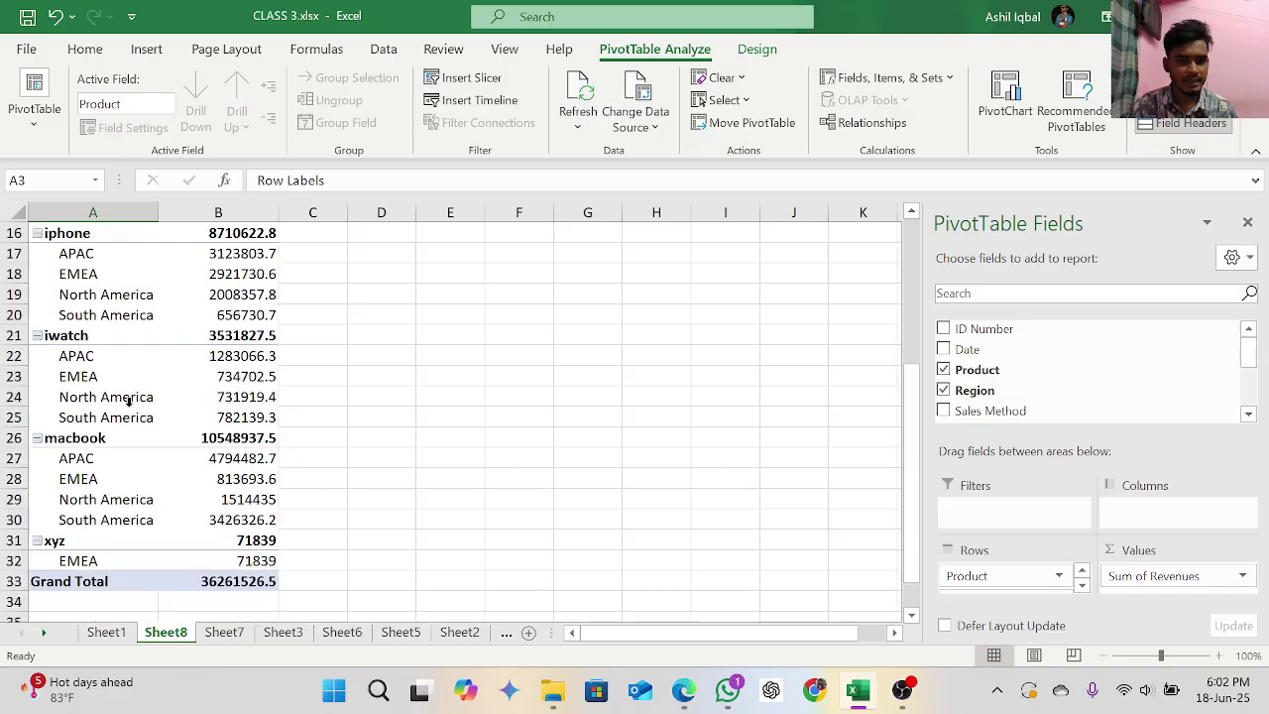
pyautogui.scroll(-2, 129, 418)
pyautogui.scroll(7, 129, 419)
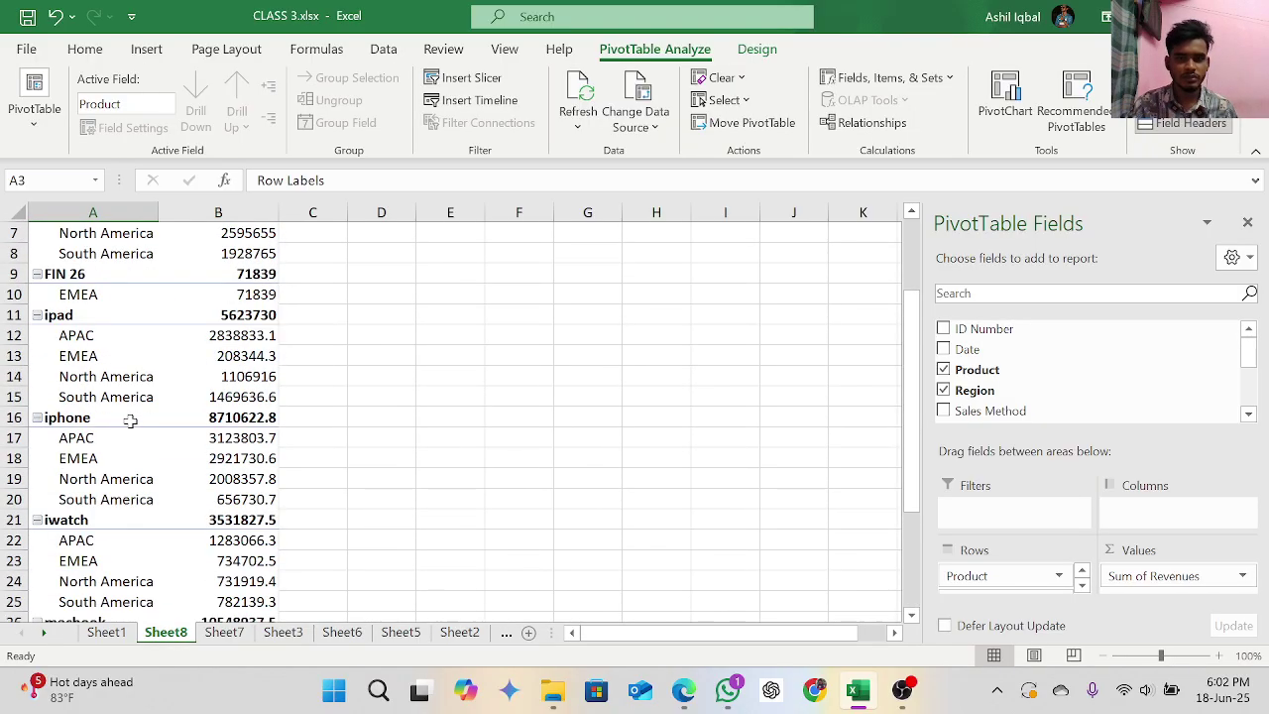
pyautogui.scroll(-1, 947, 372)
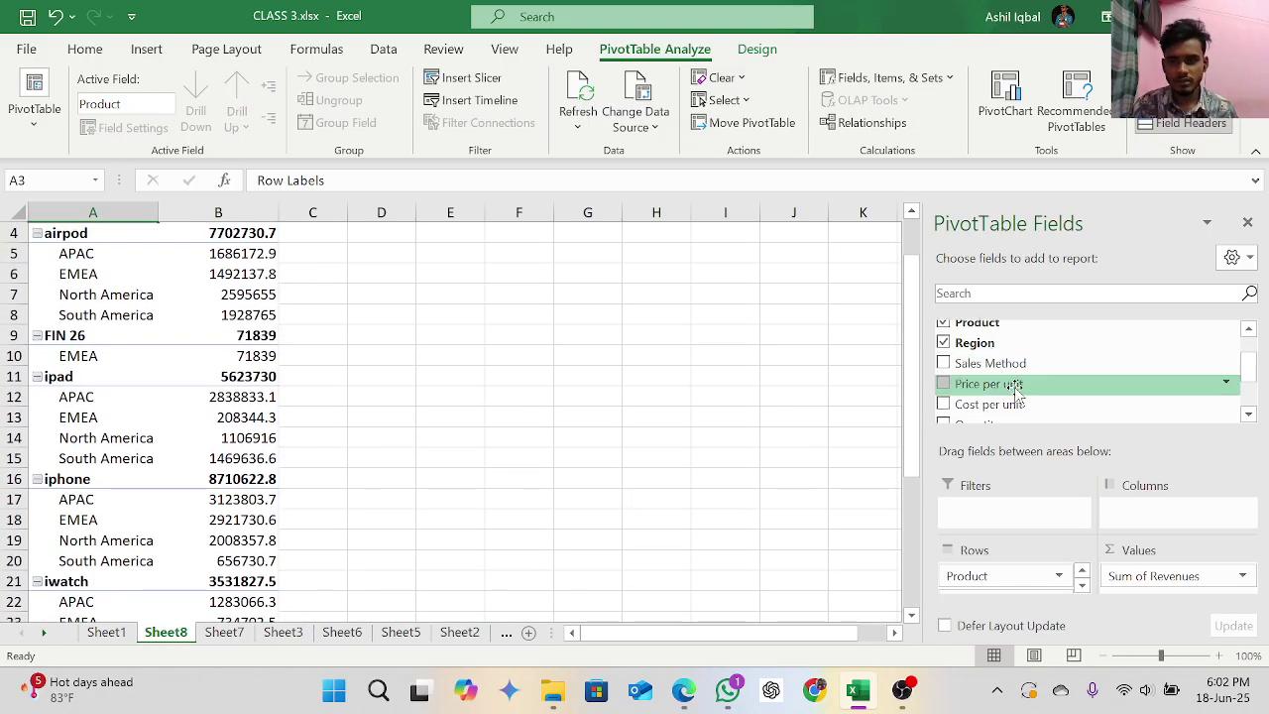
pyautogui.click(944, 405)
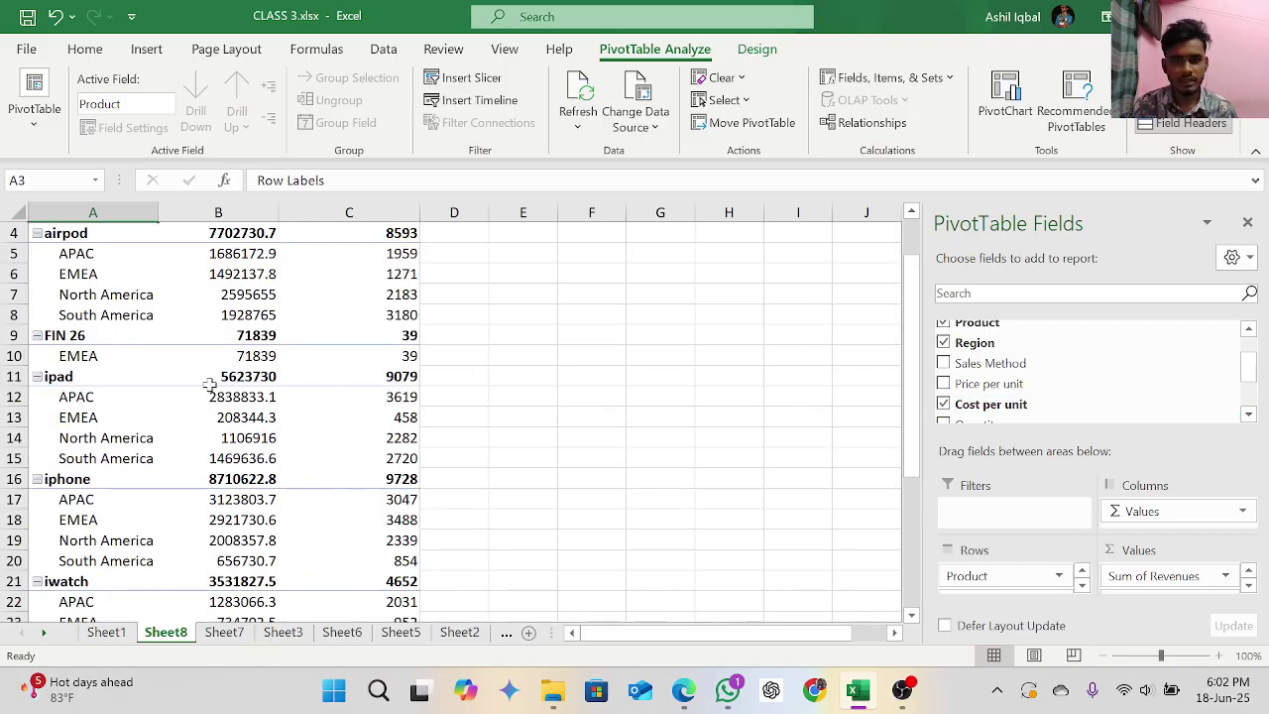
pyautogui.scroll(1, 240, 348)
pyautogui.moveTo(342, 287)
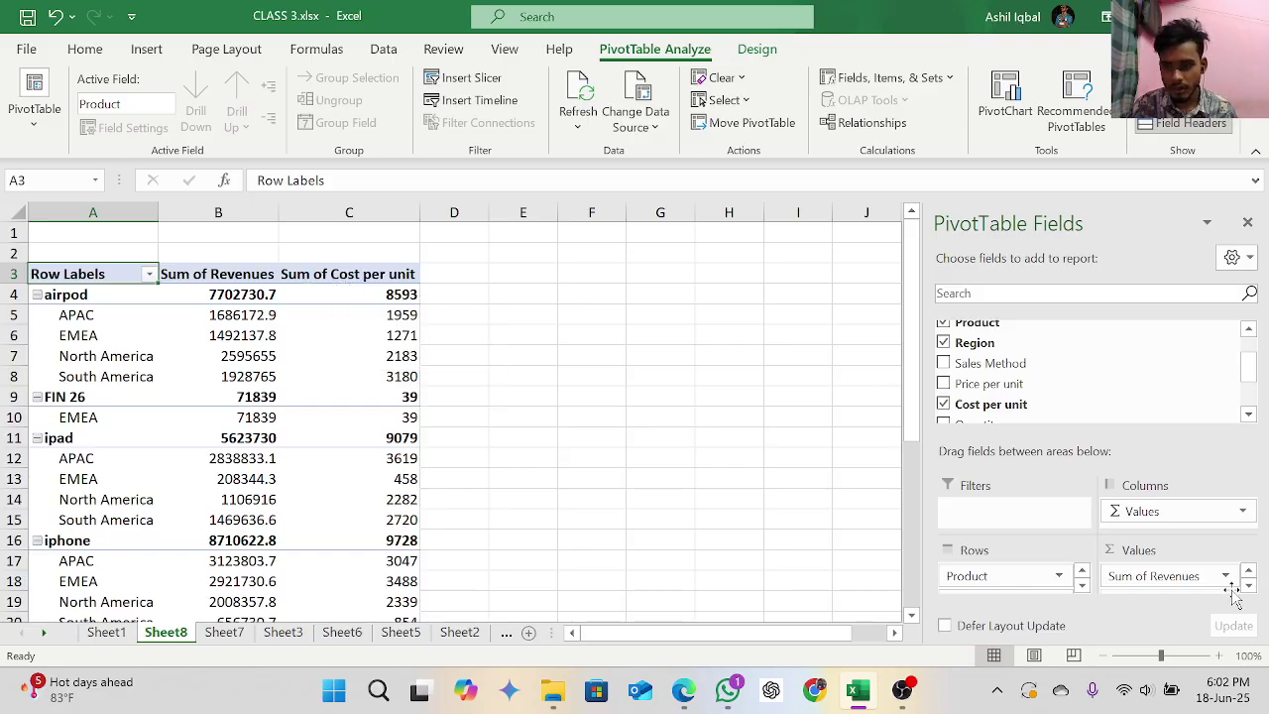
# Step: Summarize the PivotTable's Cost per unit values by Count
pyautogui.scroll(-1, 1229, 587)
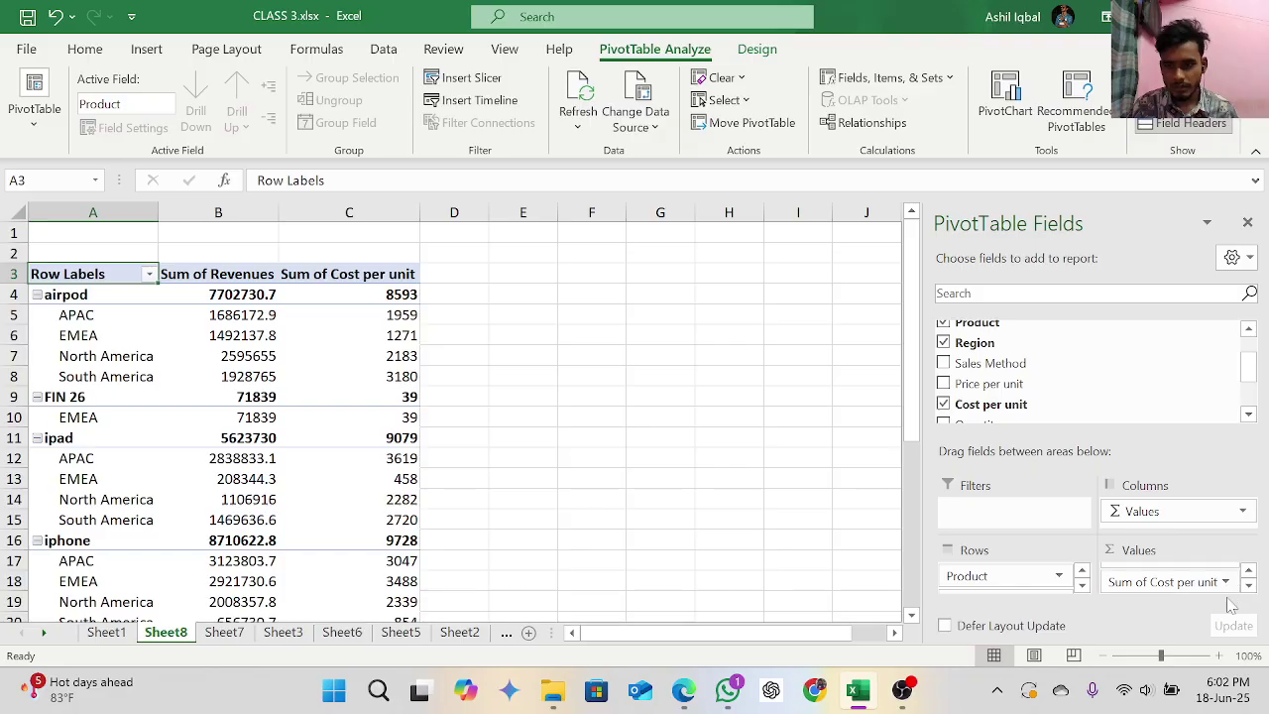
pyautogui.click(1225, 583)
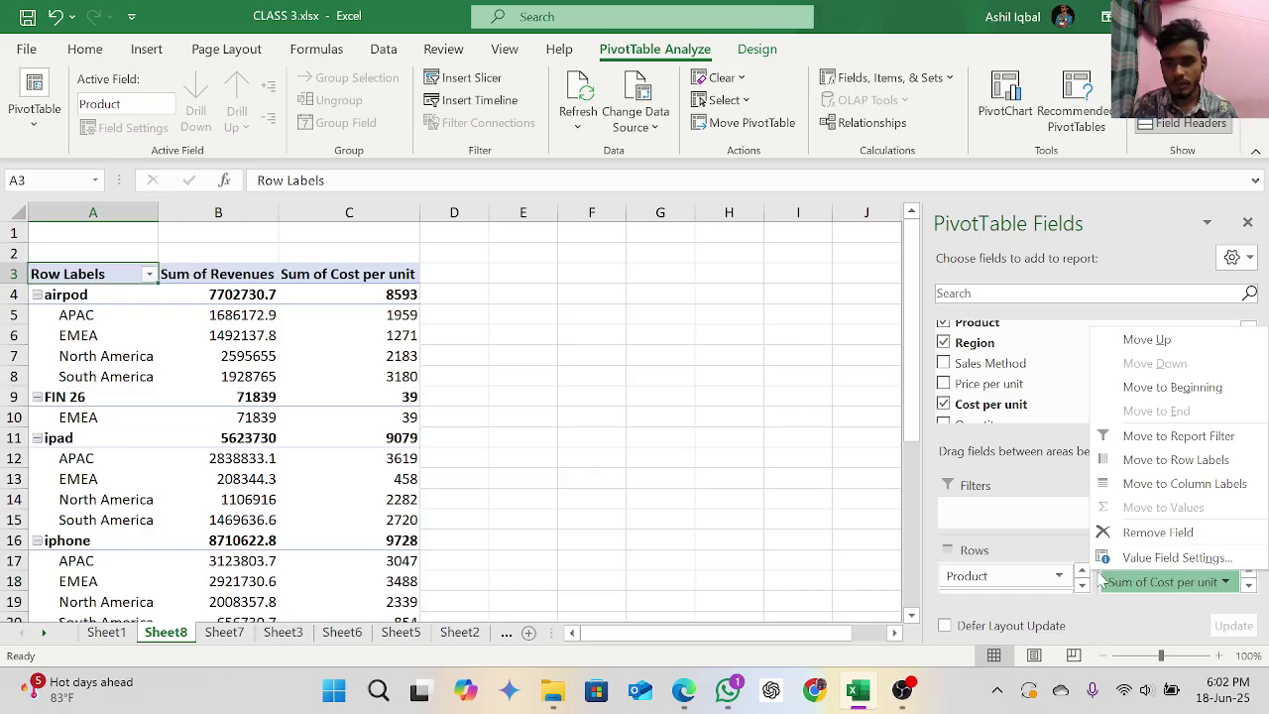
pyautogui.click(1143, 560)
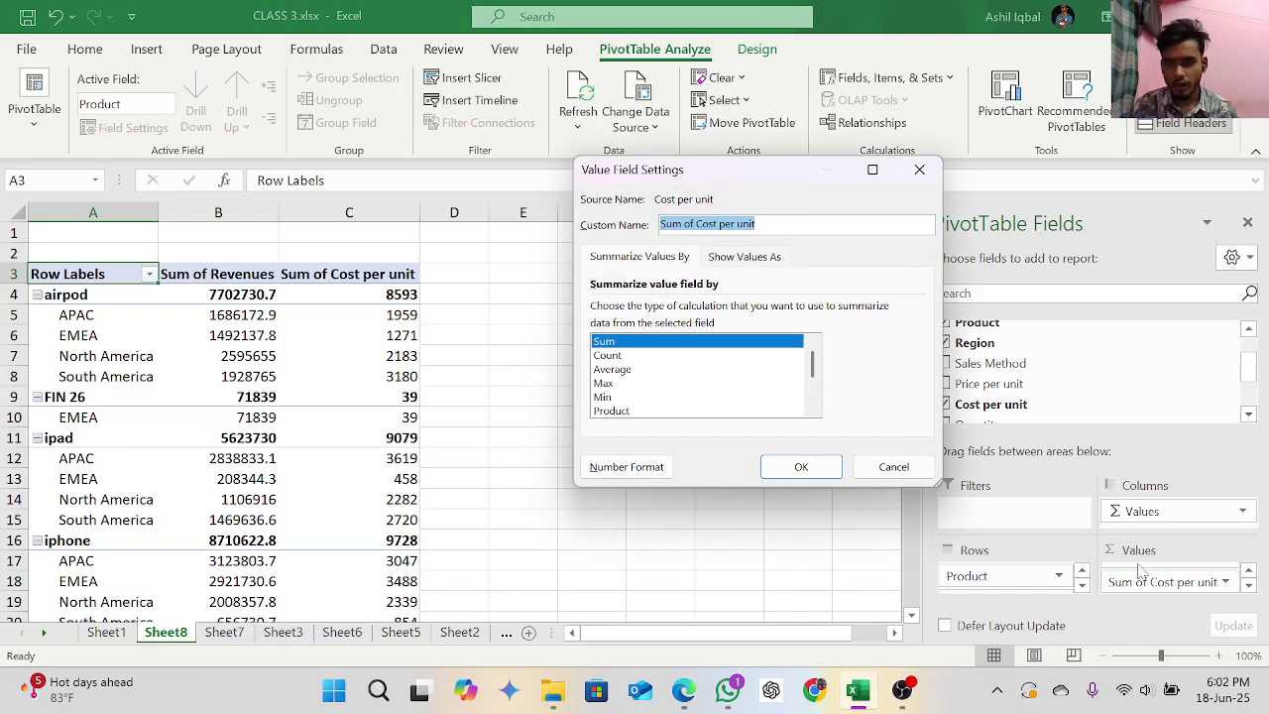
pyautogui.click(618, 355)
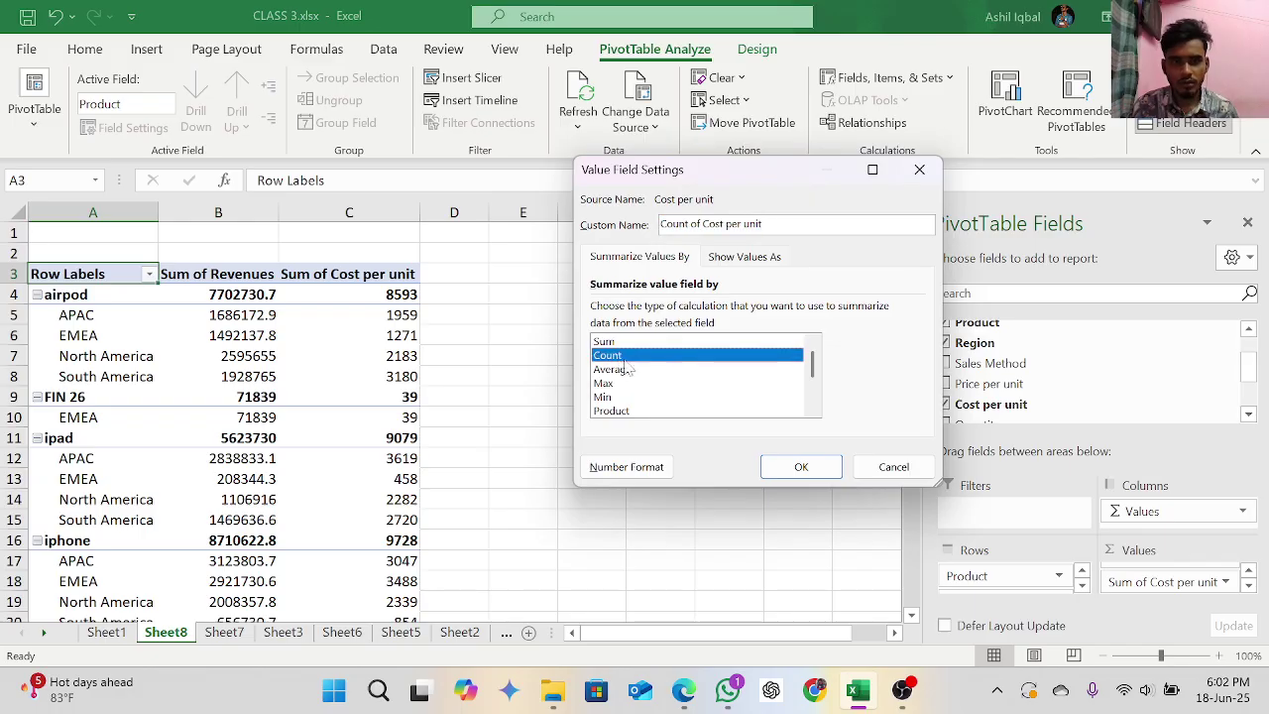
pyautogui.click(804, 467)
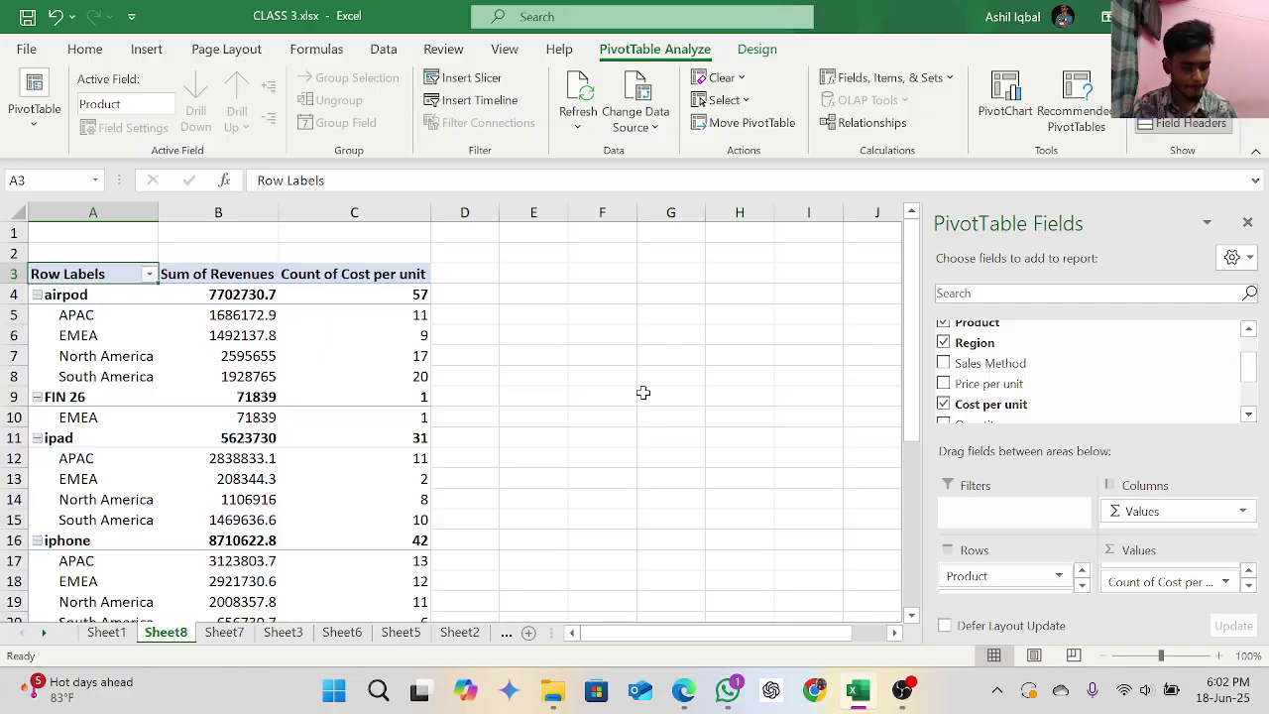
# Step: Add the Price per unit field to the PivotTable's values and summarize it by Count
pyautogui.click(944, 385)
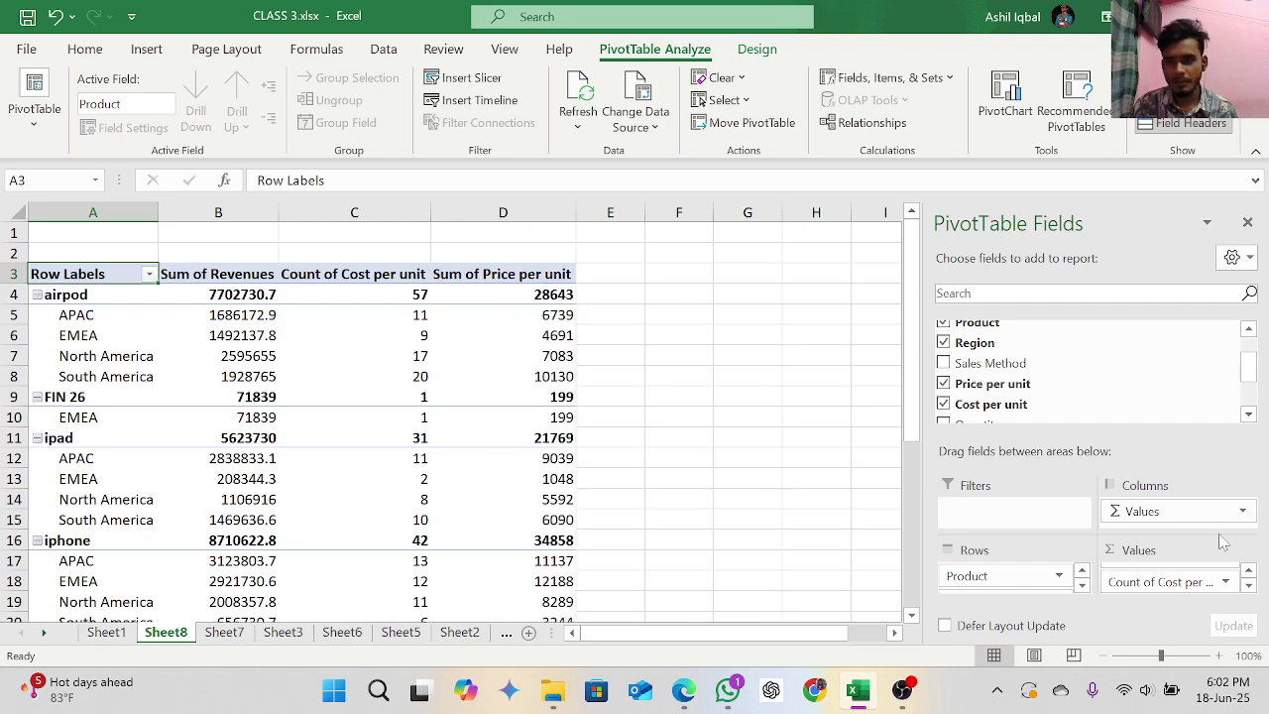
pyautogui.scroll(-1, 1216, 583)
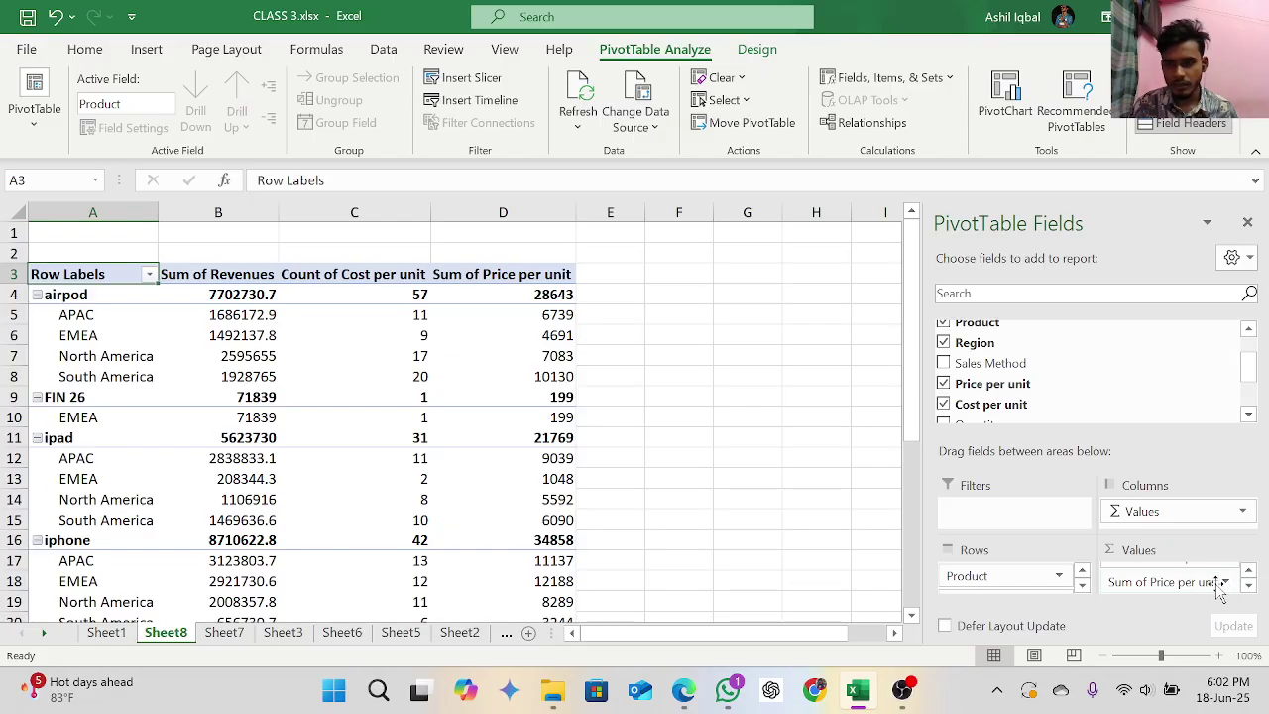
pyautogui.click(1226, 583)
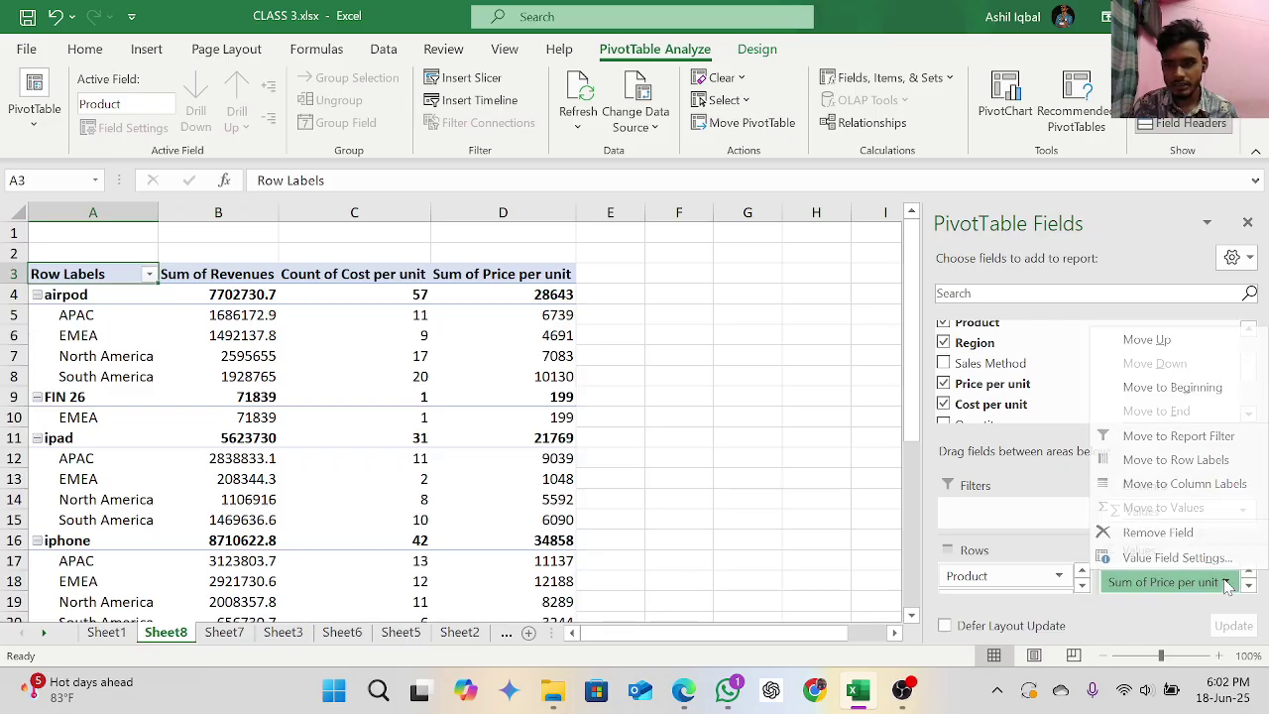
pyautogui.click(1170, 558)
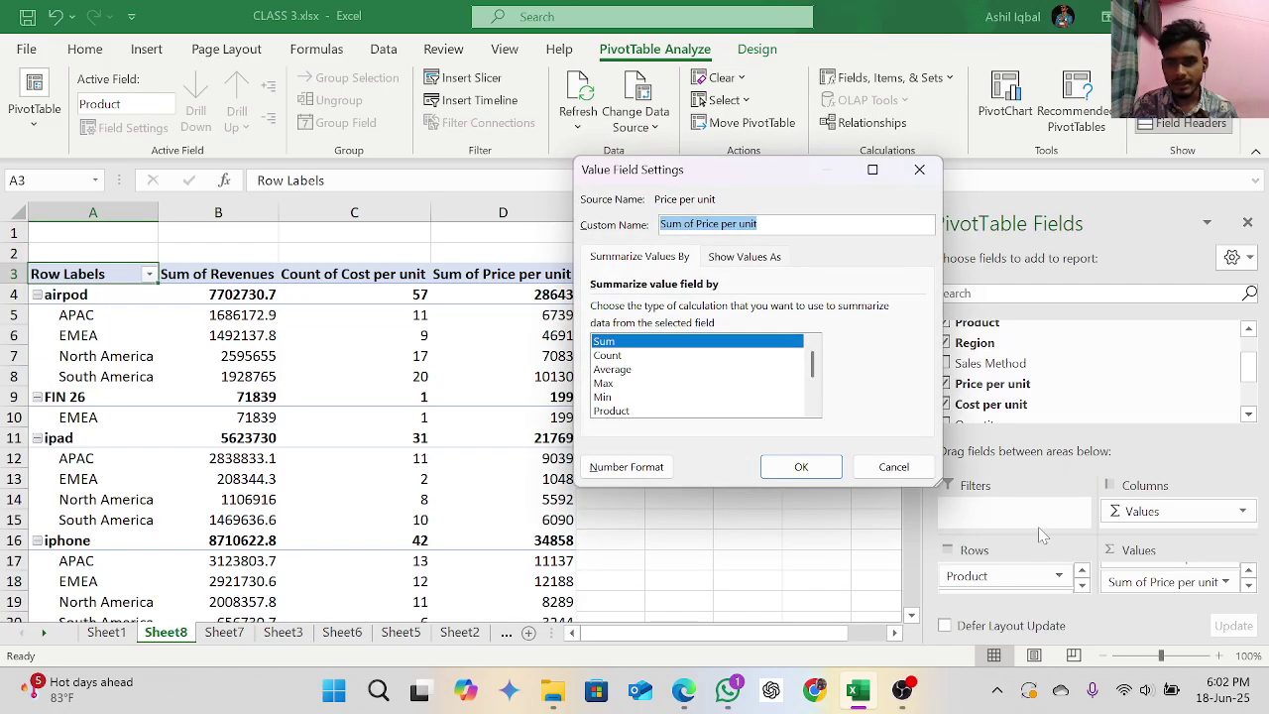
pyautogui.click(616, 357)
pyautogui.click(801, 466)
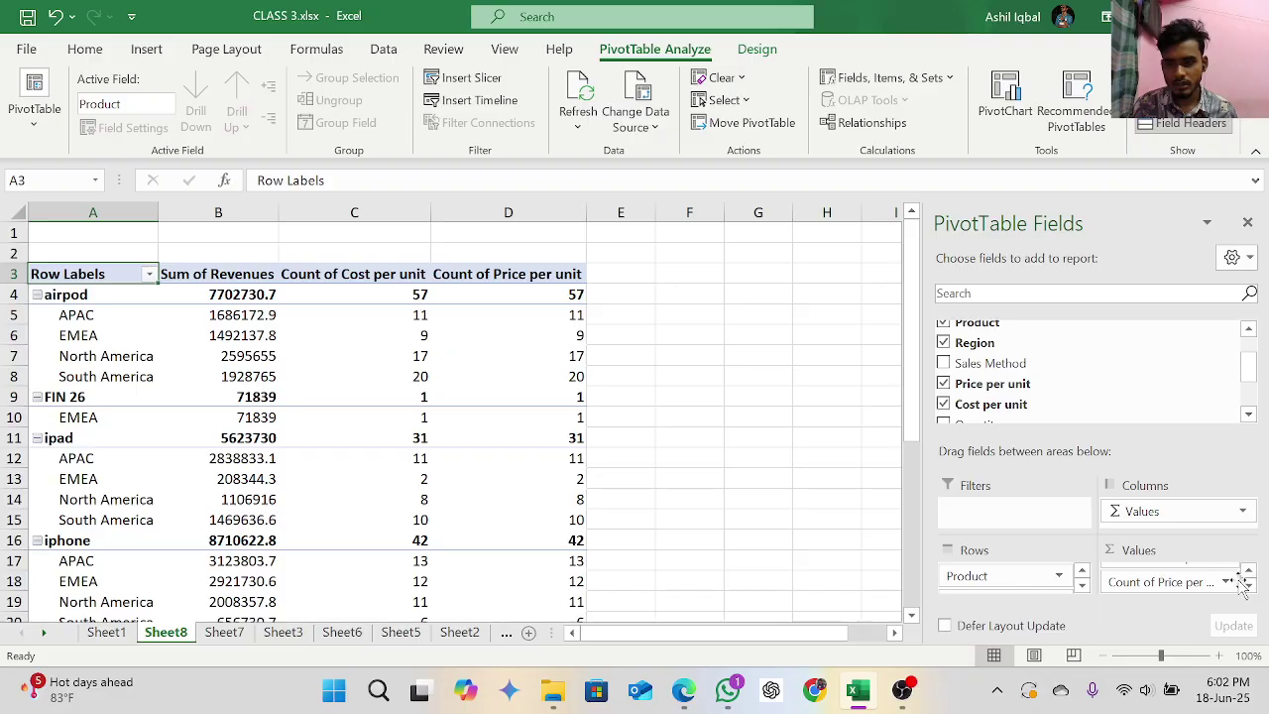
pyautogui.scroll(1, 1242, 582)
pyautogui.scroll(-1, 1241, 583)
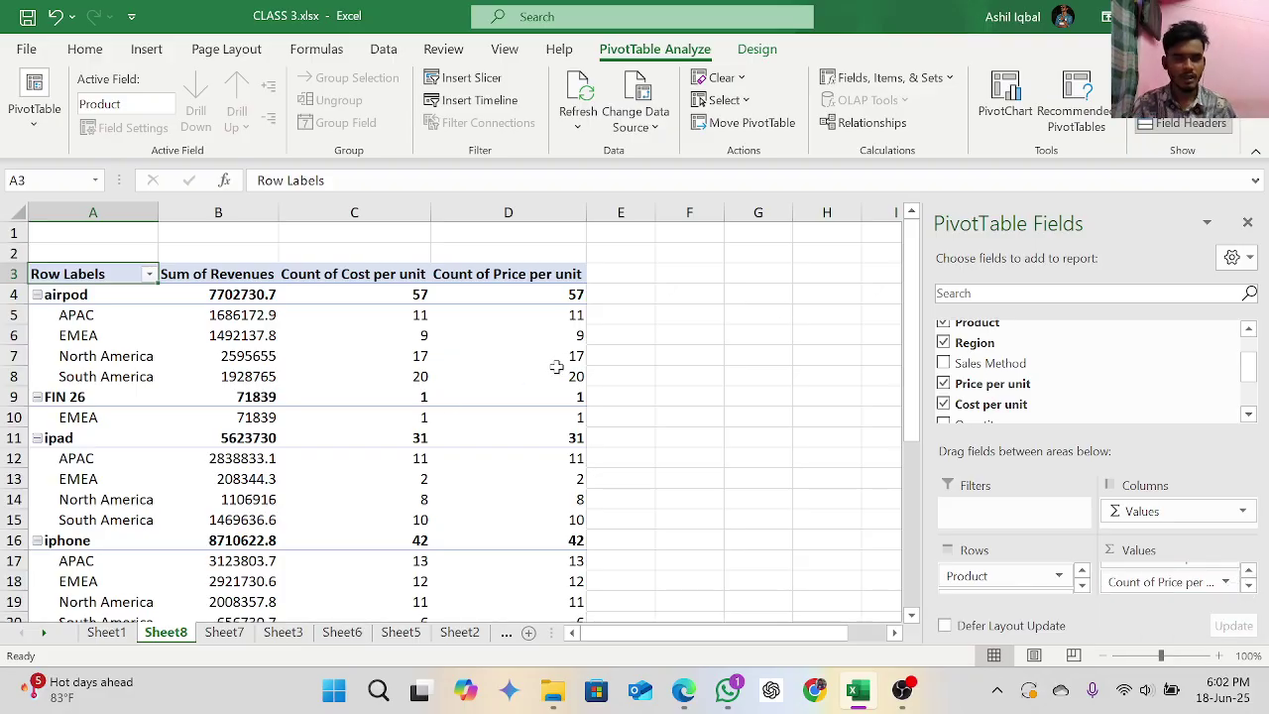
# Step: Remove the Region field from the PivotTable so that its rows are grouped by Product only
pyautogui.scroll(-7, 556, 367)
pyautogui.scroll(7, 557, 367)
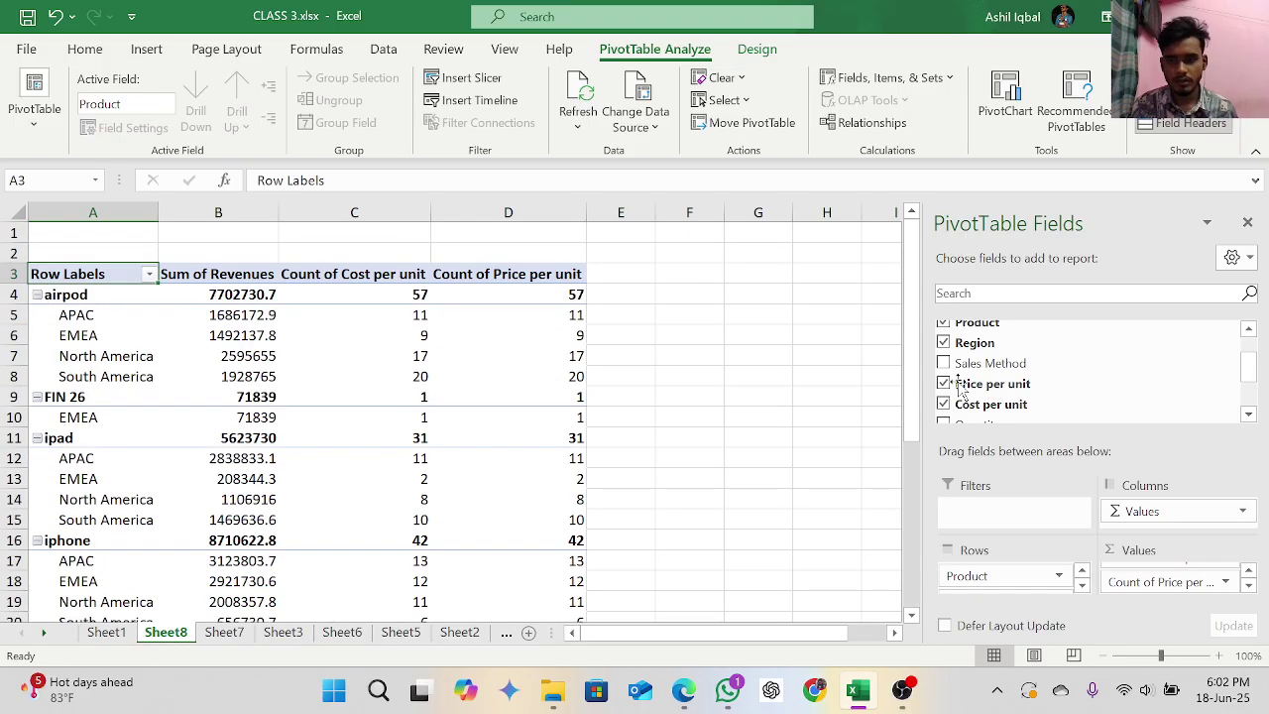
pyautogui.scroll(1, 960, 389)
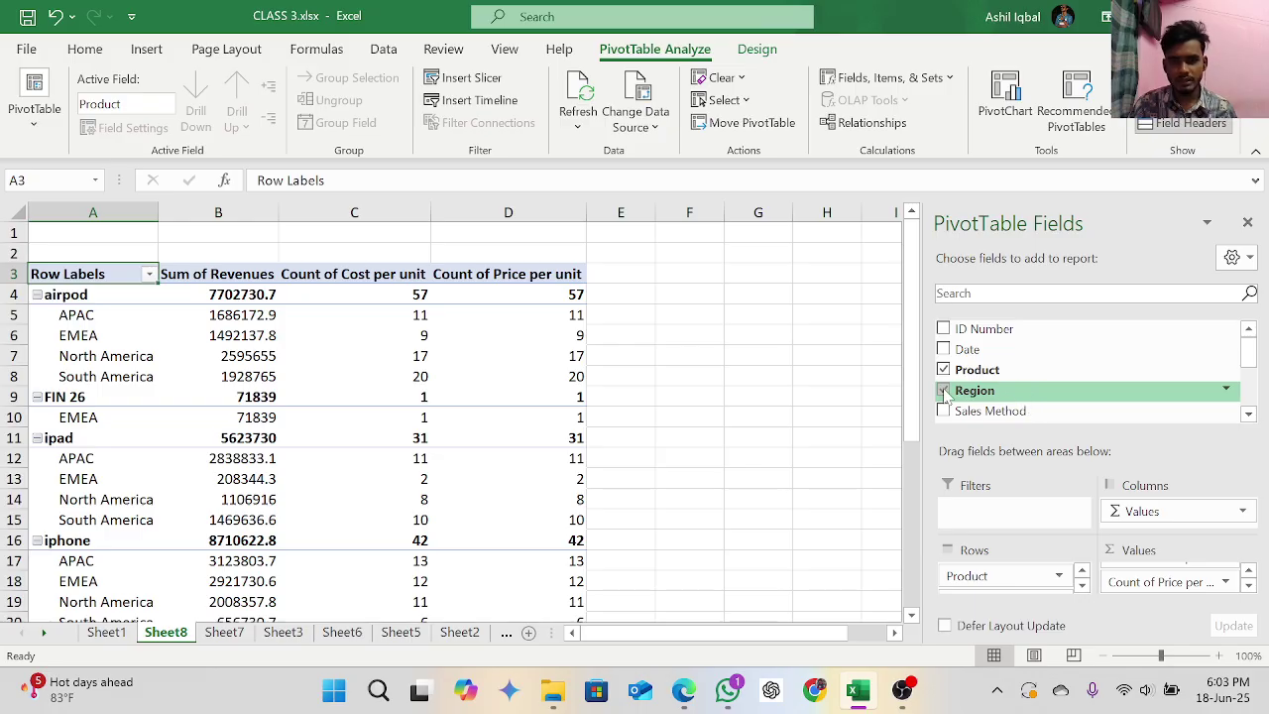
pyautogui.click(943, 390)
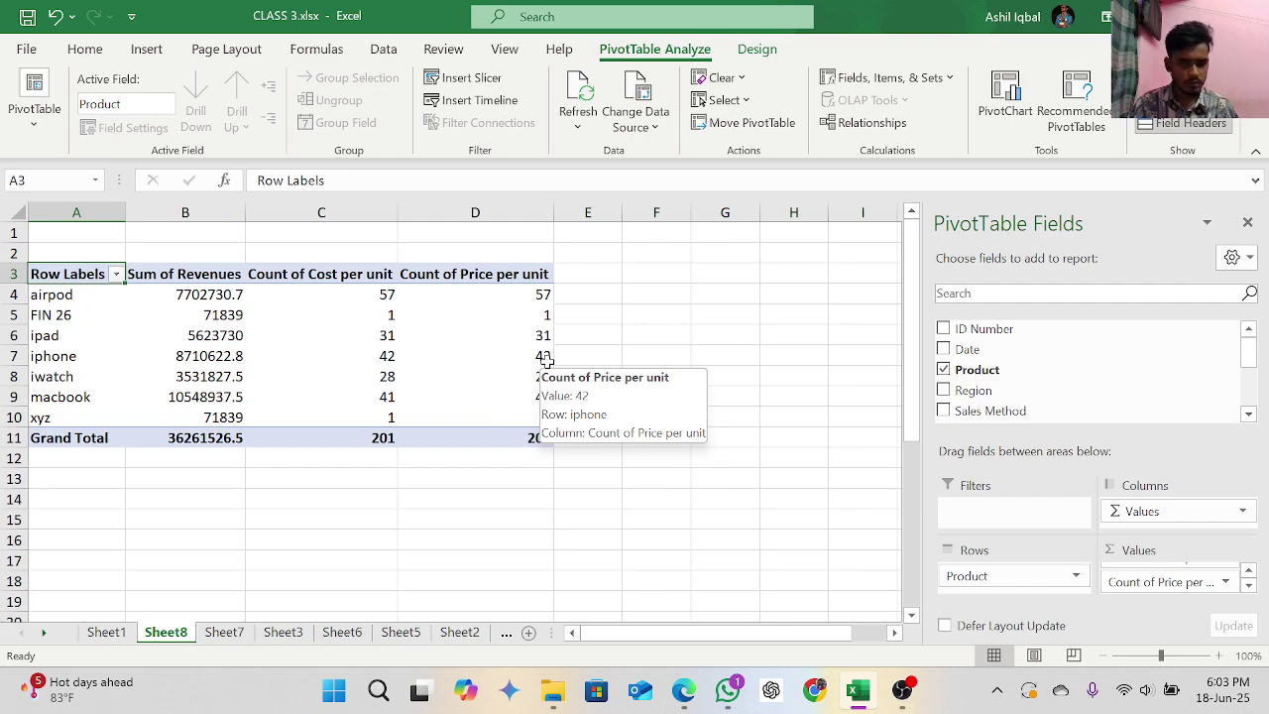
pyautogui.click(903, 691)
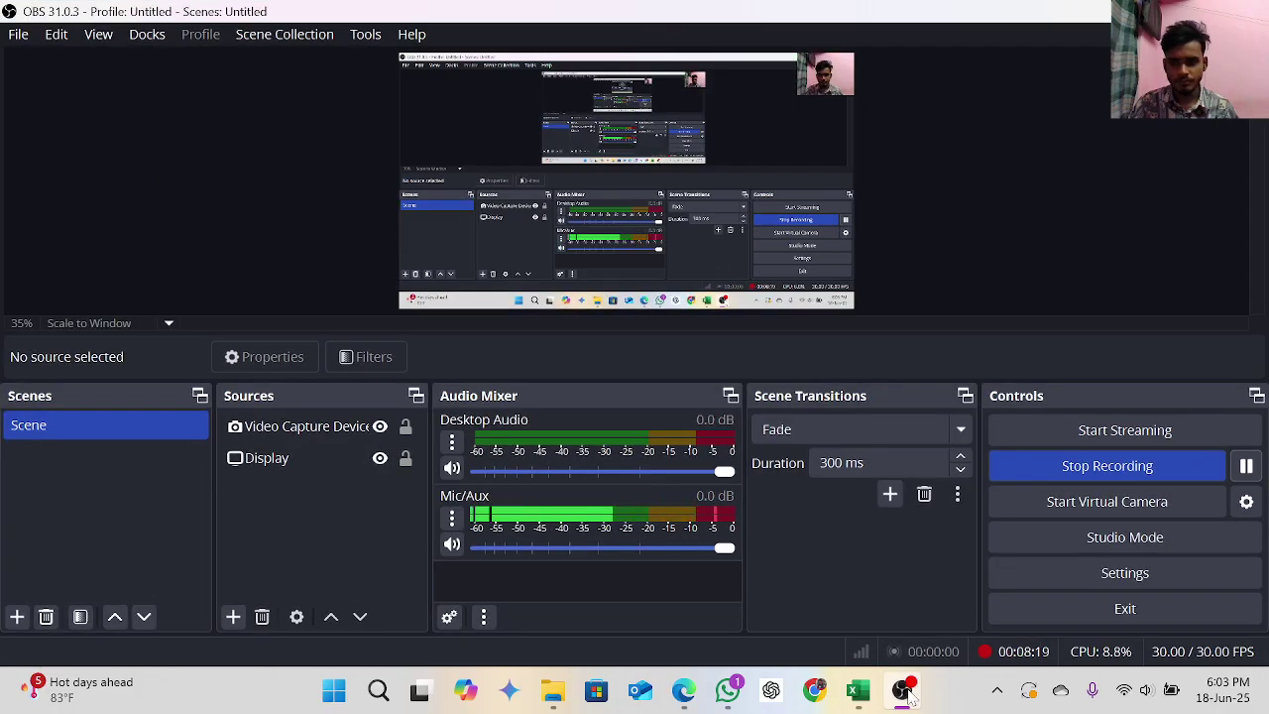
pyautogui.click(905, 694)
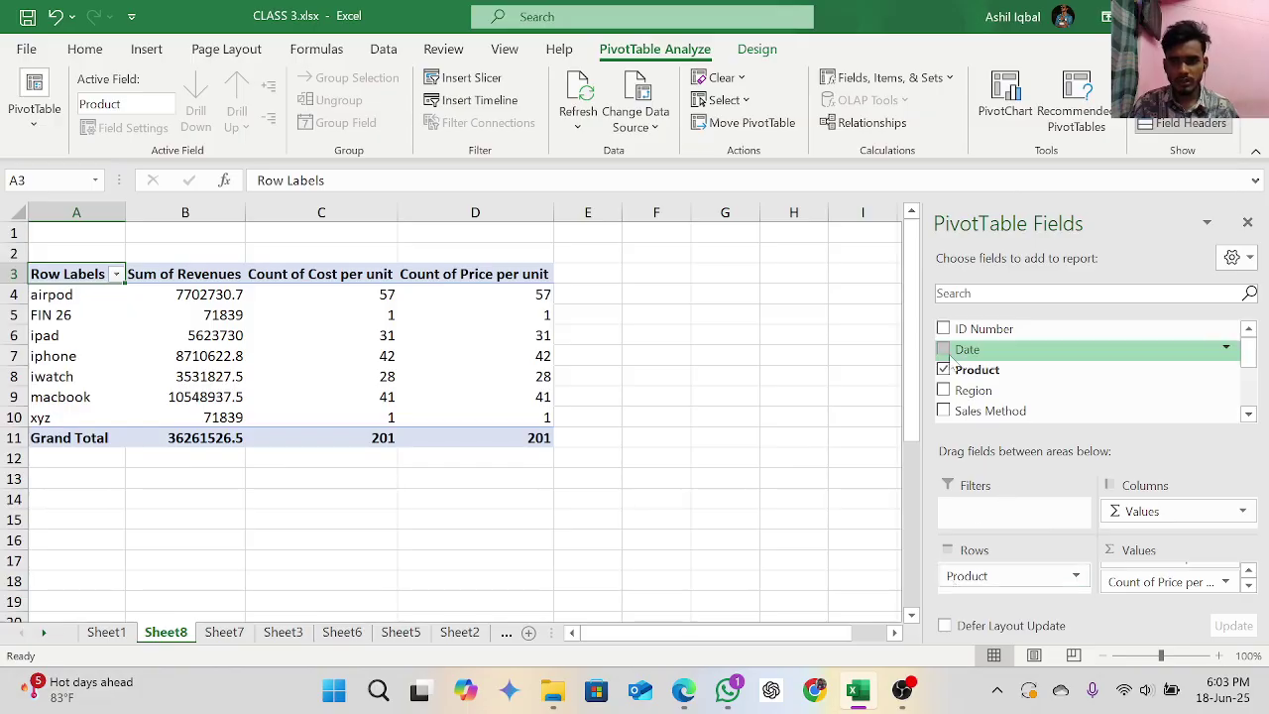
# Step: Add the Expenses and Quantity fields to the PivotTable's values as sums
pyautogui.scroll(-3, 959, 369)
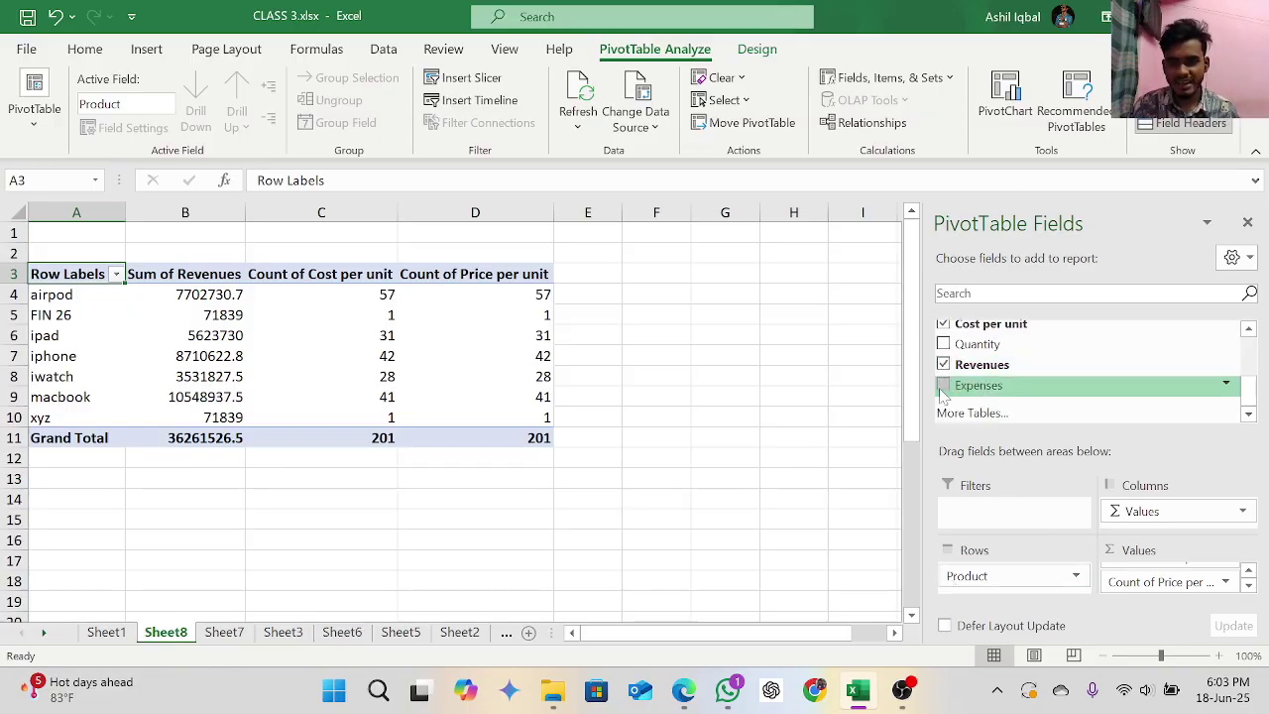
pyautogui.click(943, 386)
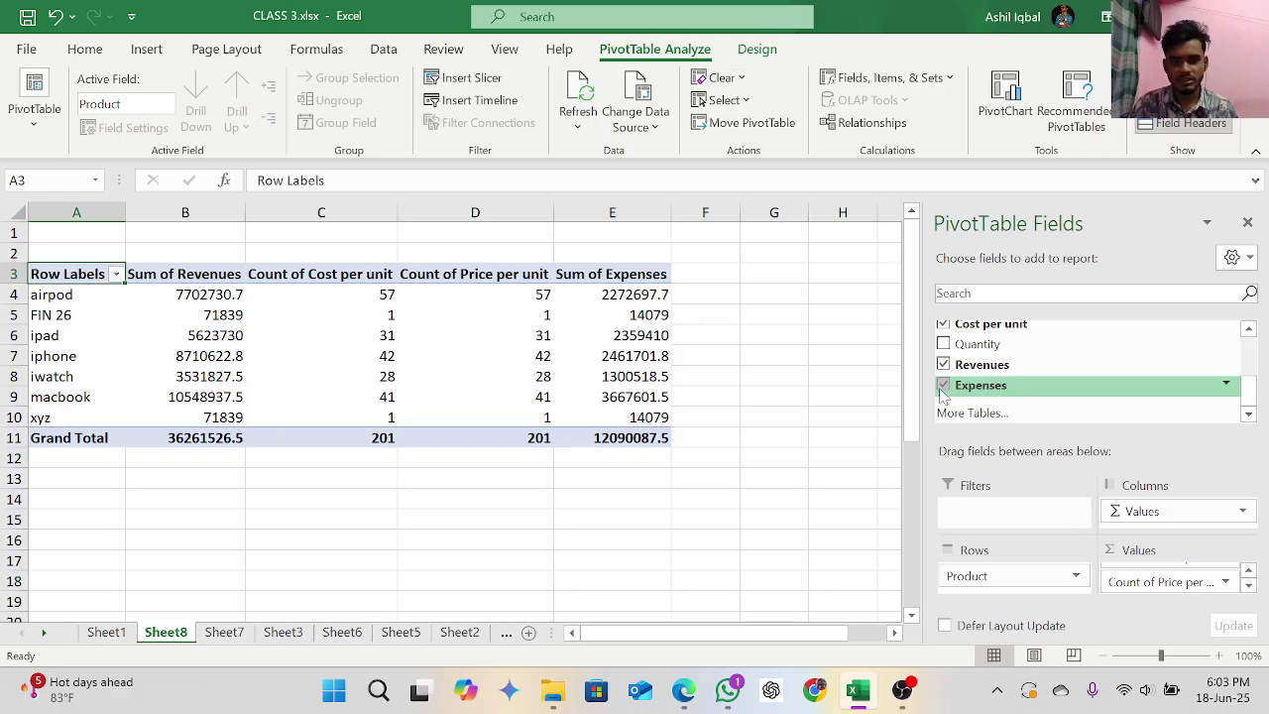
pyautogui.click(943, 345)
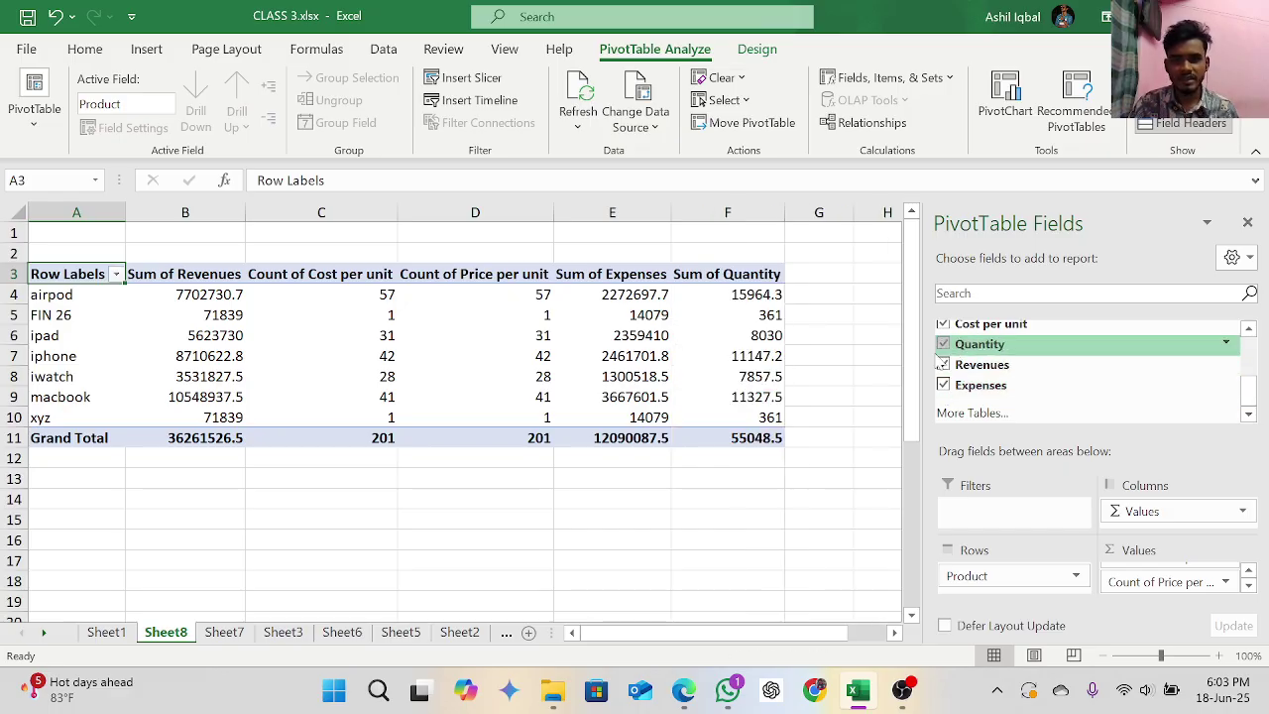
# Step: Try breaking each product in the PivotTable rows down by Sales Method
pyautogui.scroll(1, 981, 391)
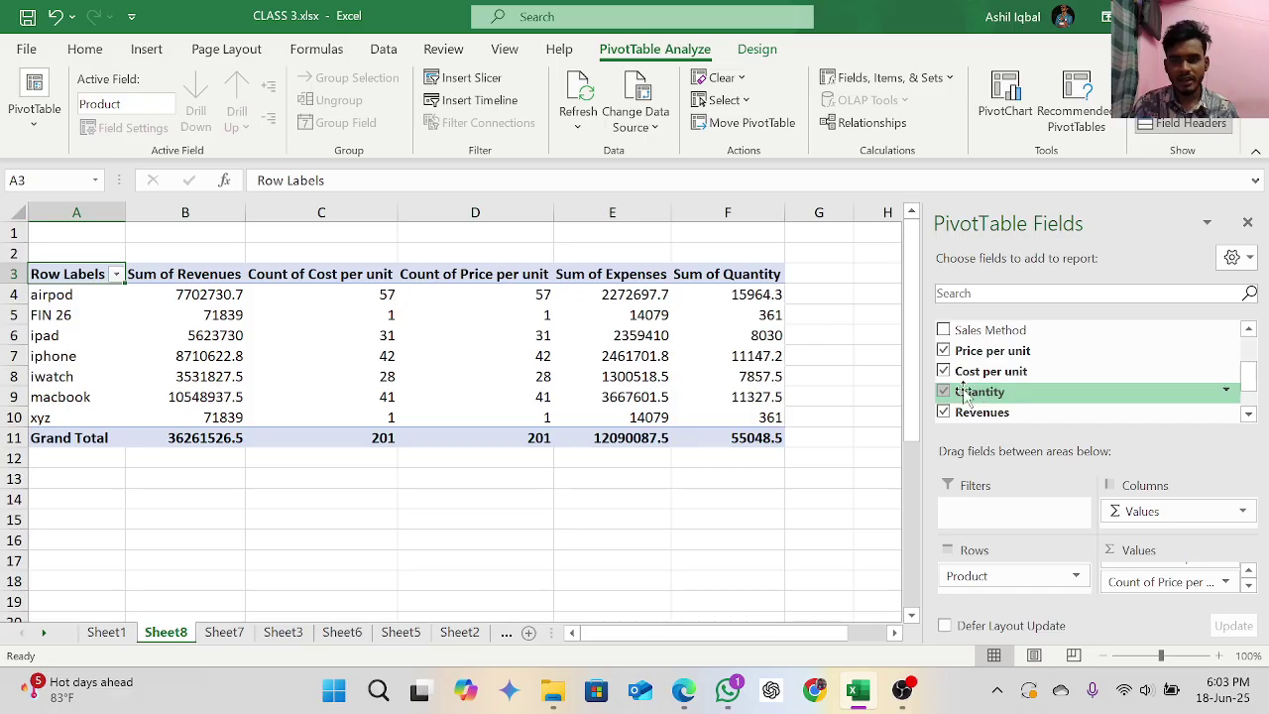
pyautogui.click(943, 330)
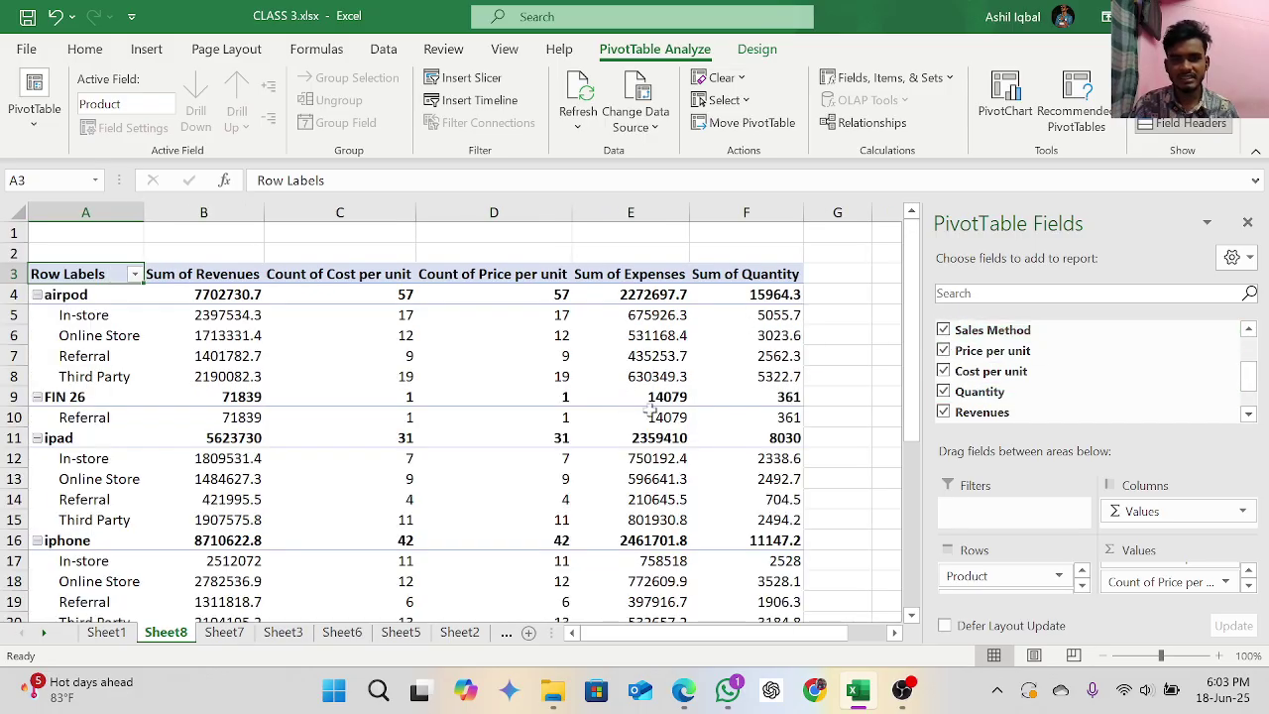
pyautogui.click(943, 331)
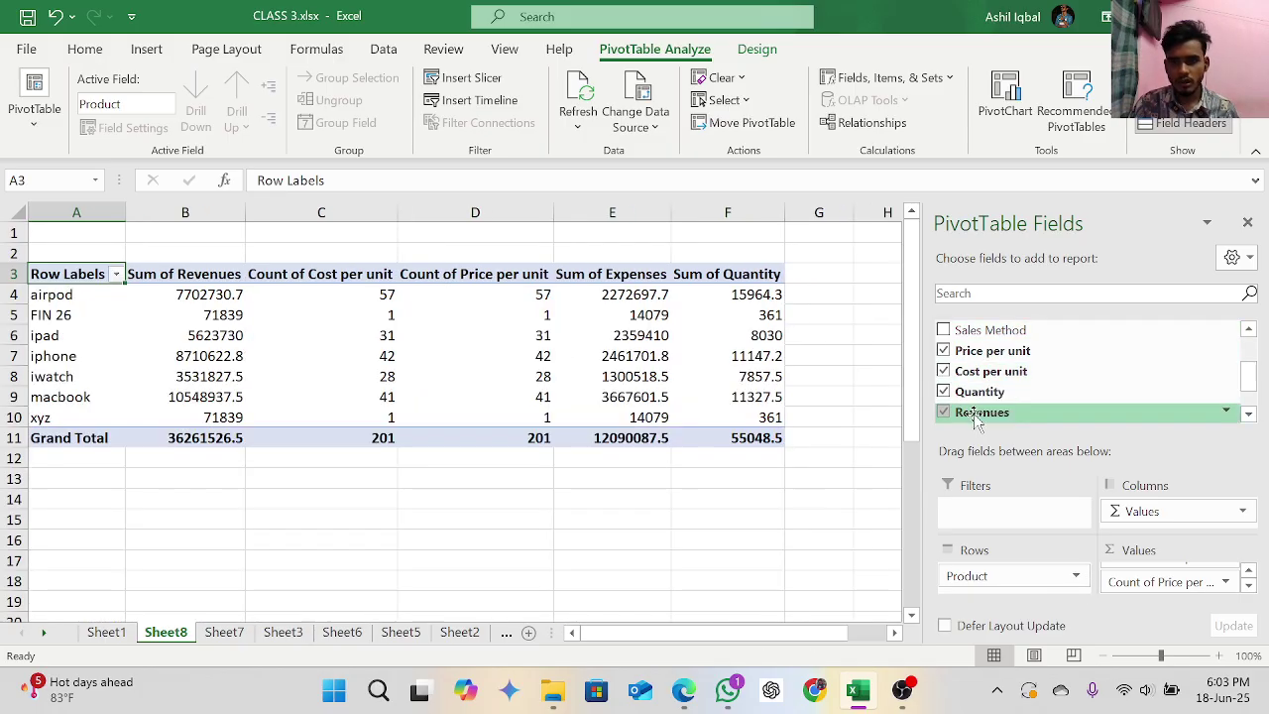
pyautogui.scroll(2, 1005, 394)
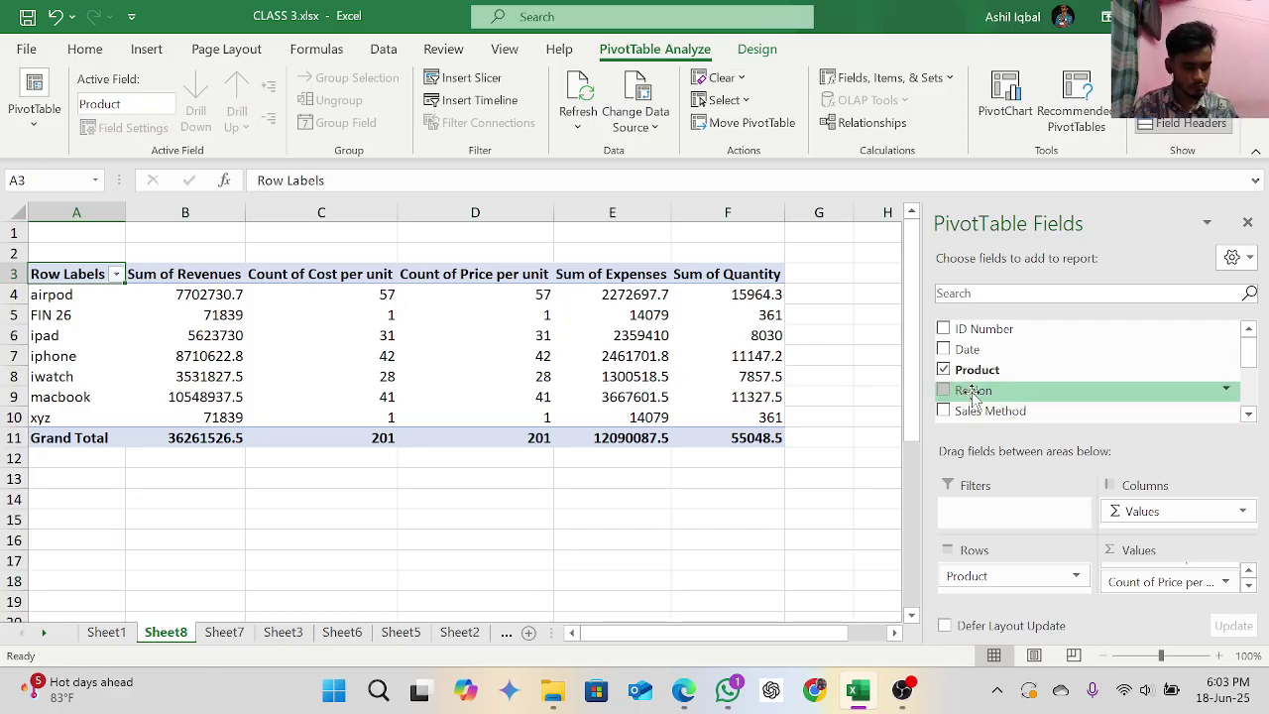
pyautogui.scroll(-2, 665, 371)
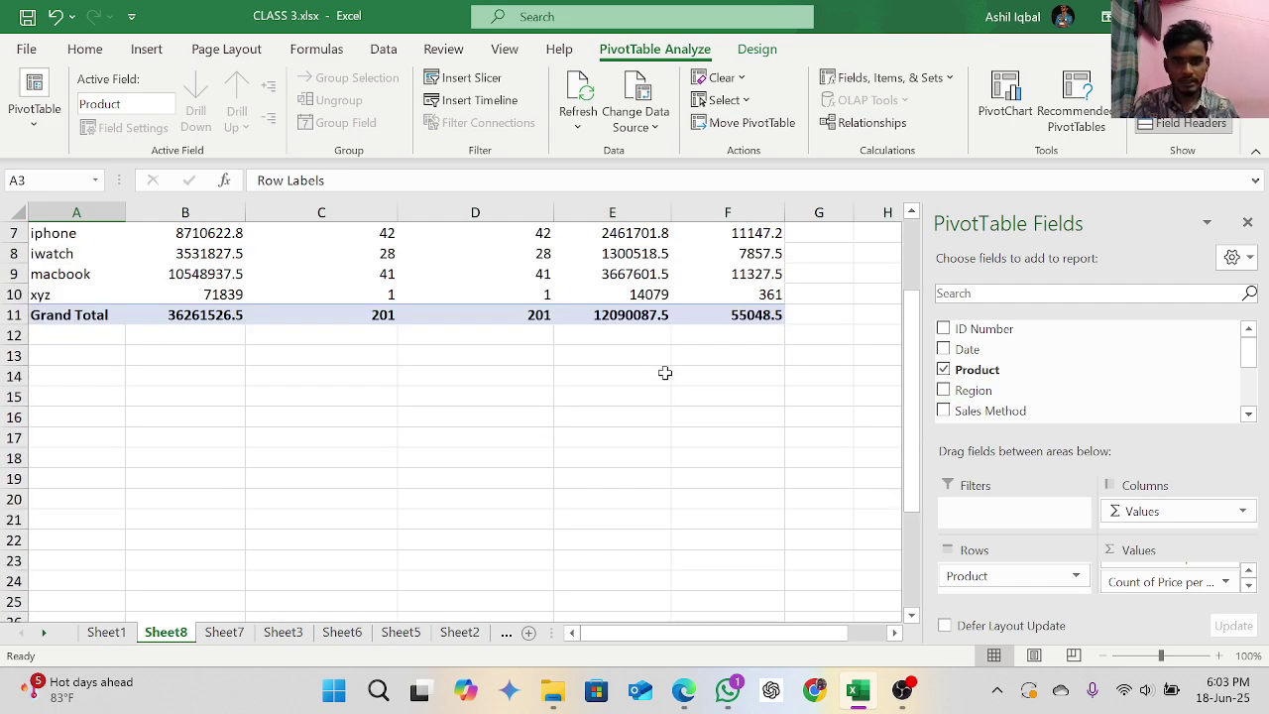
pyautogui.scroll(2, 665, 372)
pyautogui.scroll(1, 665, 371)
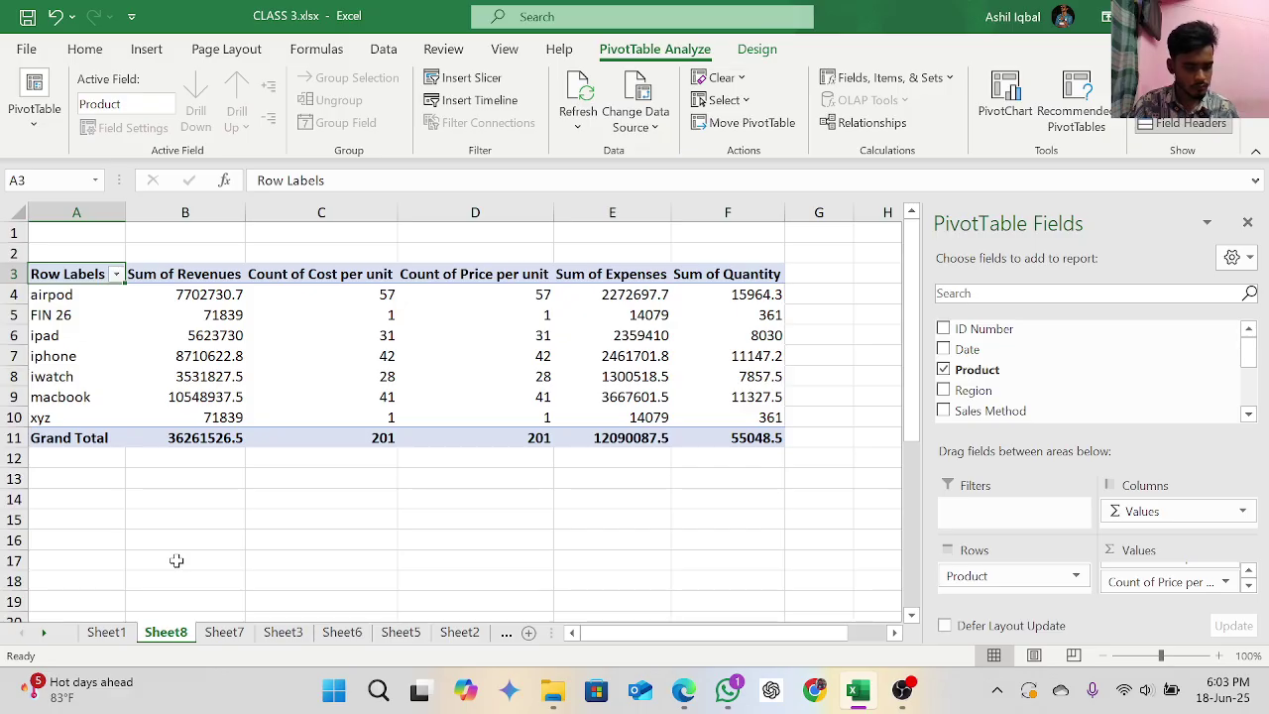
# Step: Examine the source sales table on Sheet7 down to its last rows
pyautogui.click(226, 631)
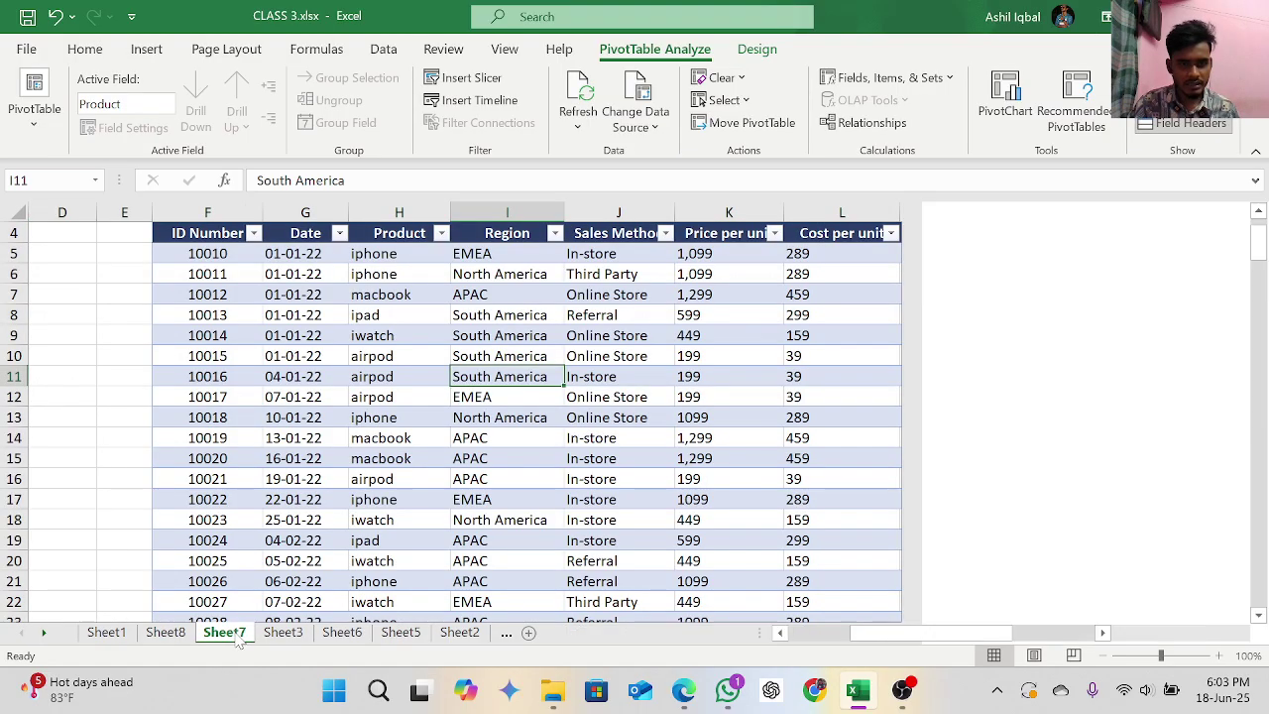
pyautogui.scroll(-13, 420, 481)
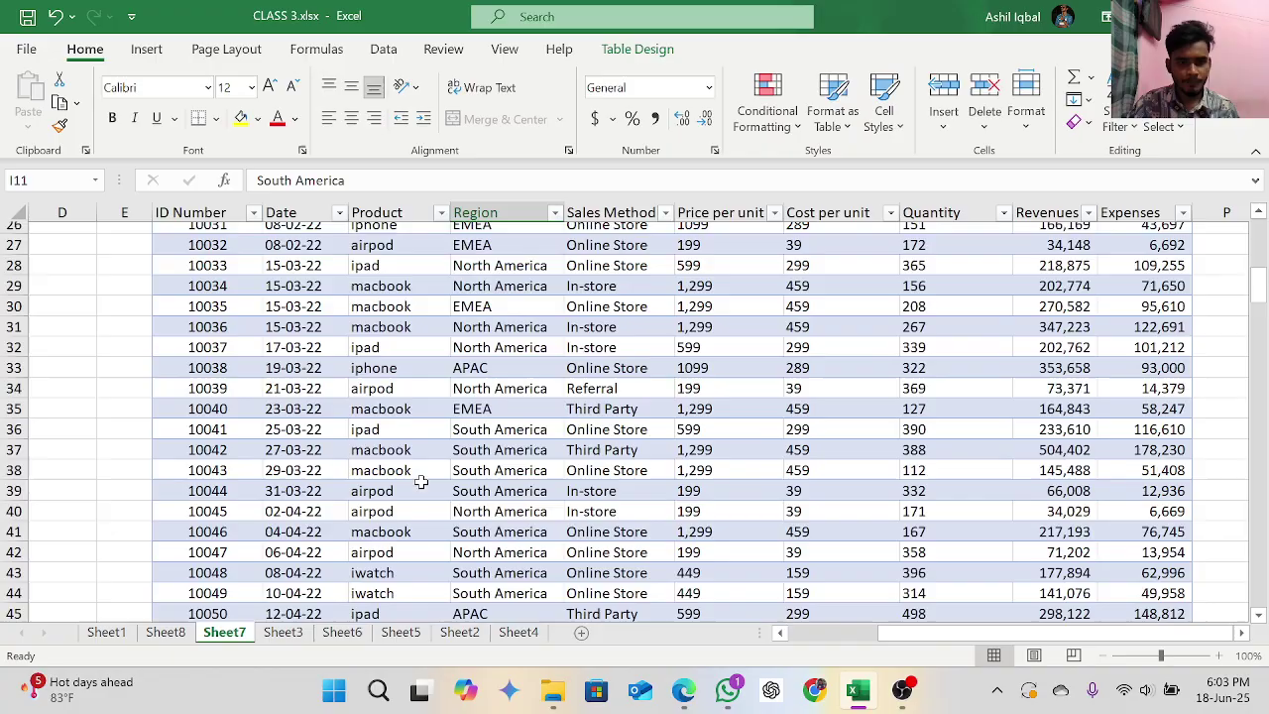
pyautogui.scroll(-20, 420, 481)
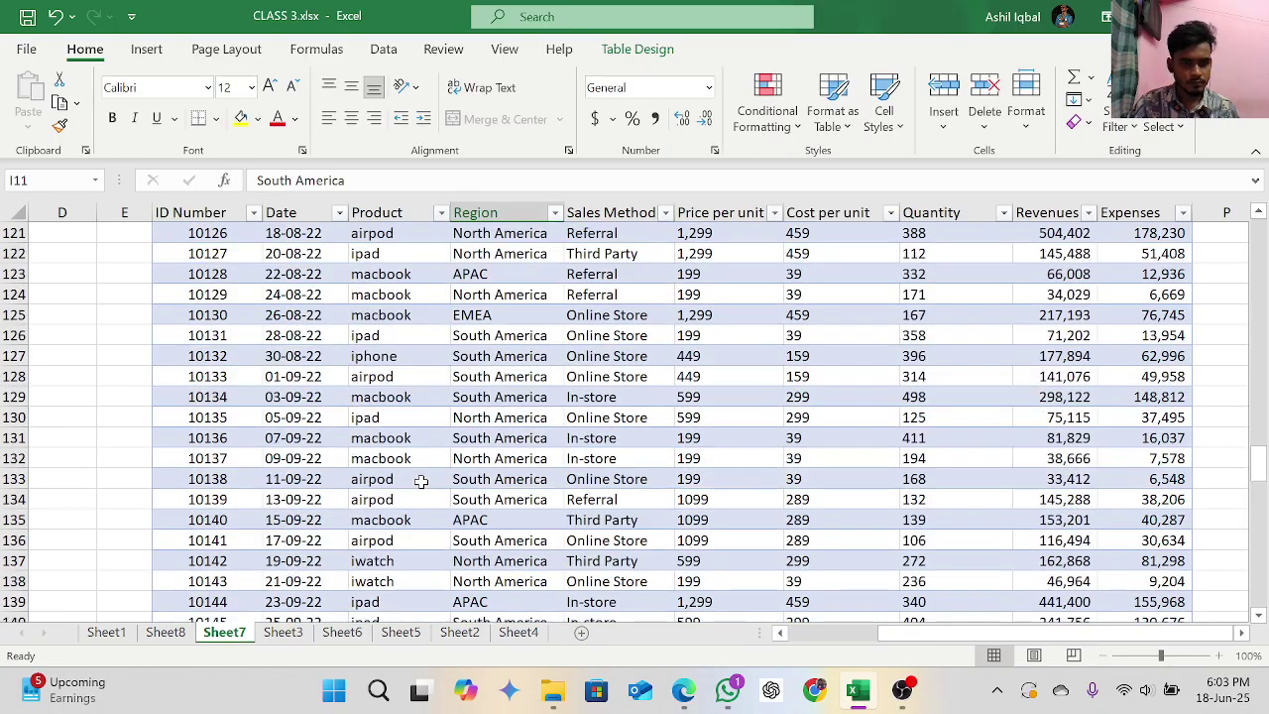
pyautogui.scroll(-13, 420, 481)
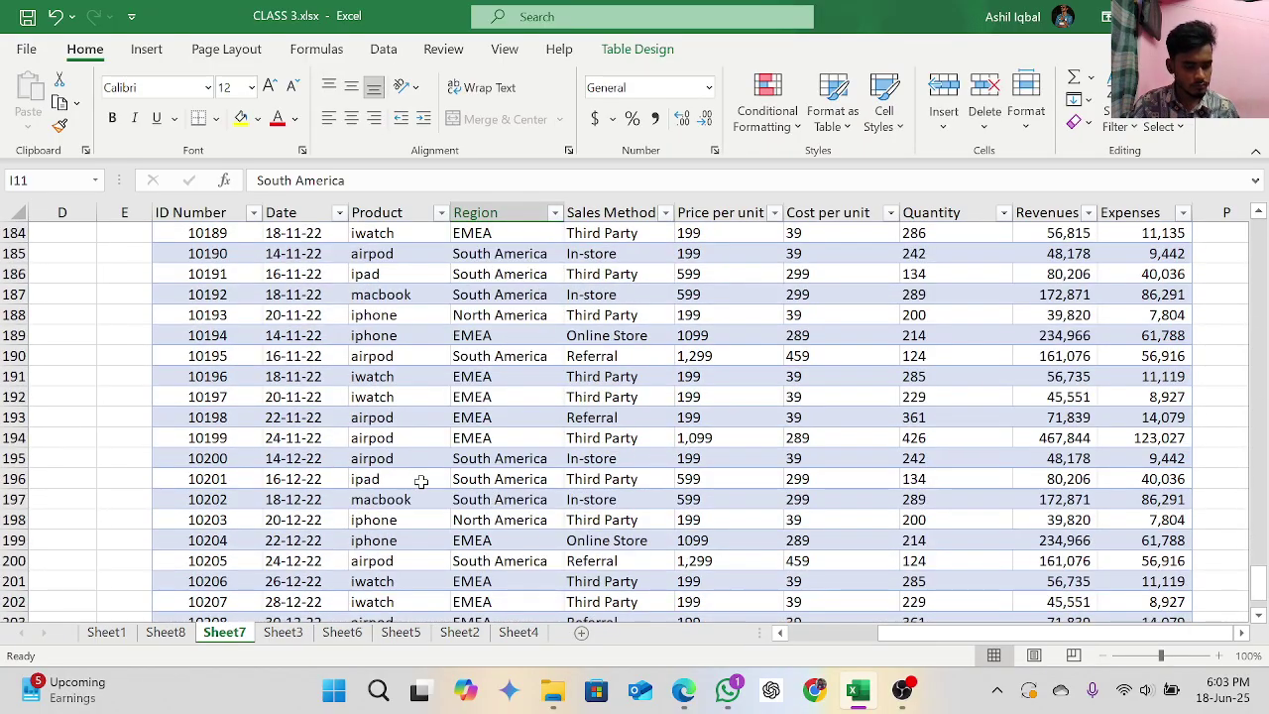
pyautogui.scroll(-7, 420, 481)
pyautogui.scroll(3, 420, 481)
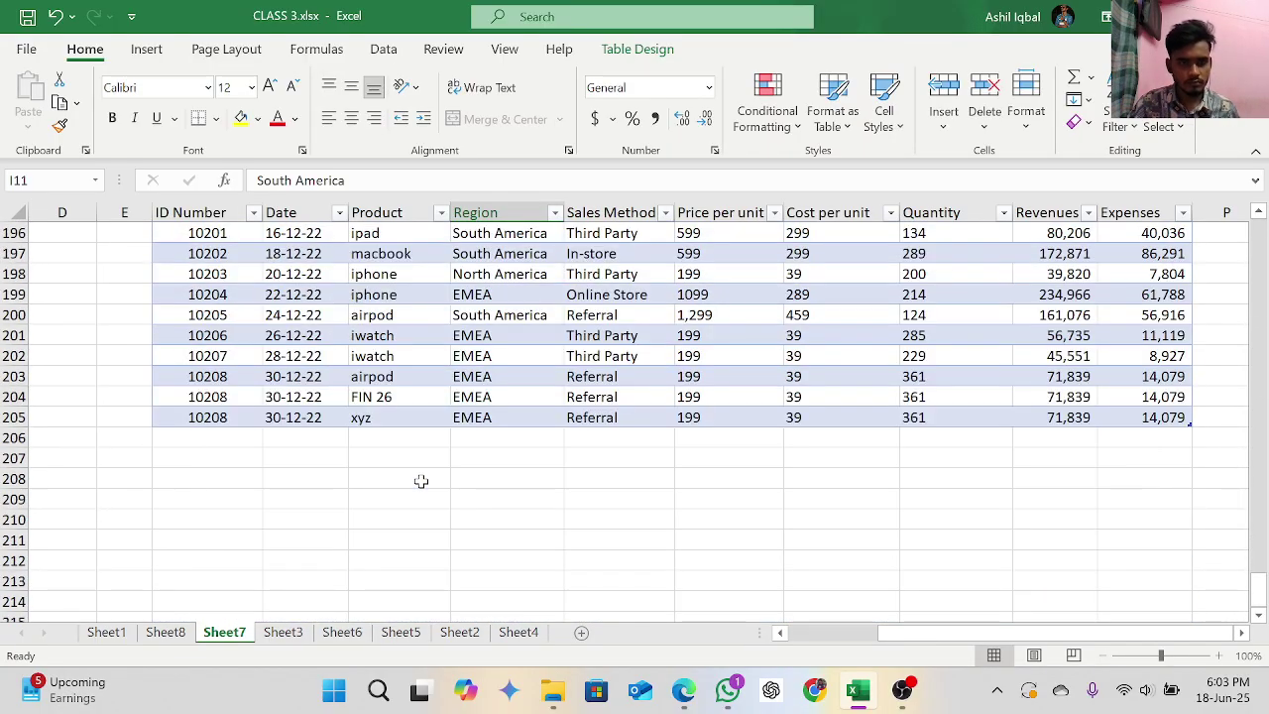
# Step: Copy the sales table's last four rows plus the blank row below, F202:O206, and paste them starting at F207
pyautogui.moveTo(205, 427); pyautogui.dragTo(1153, 365)
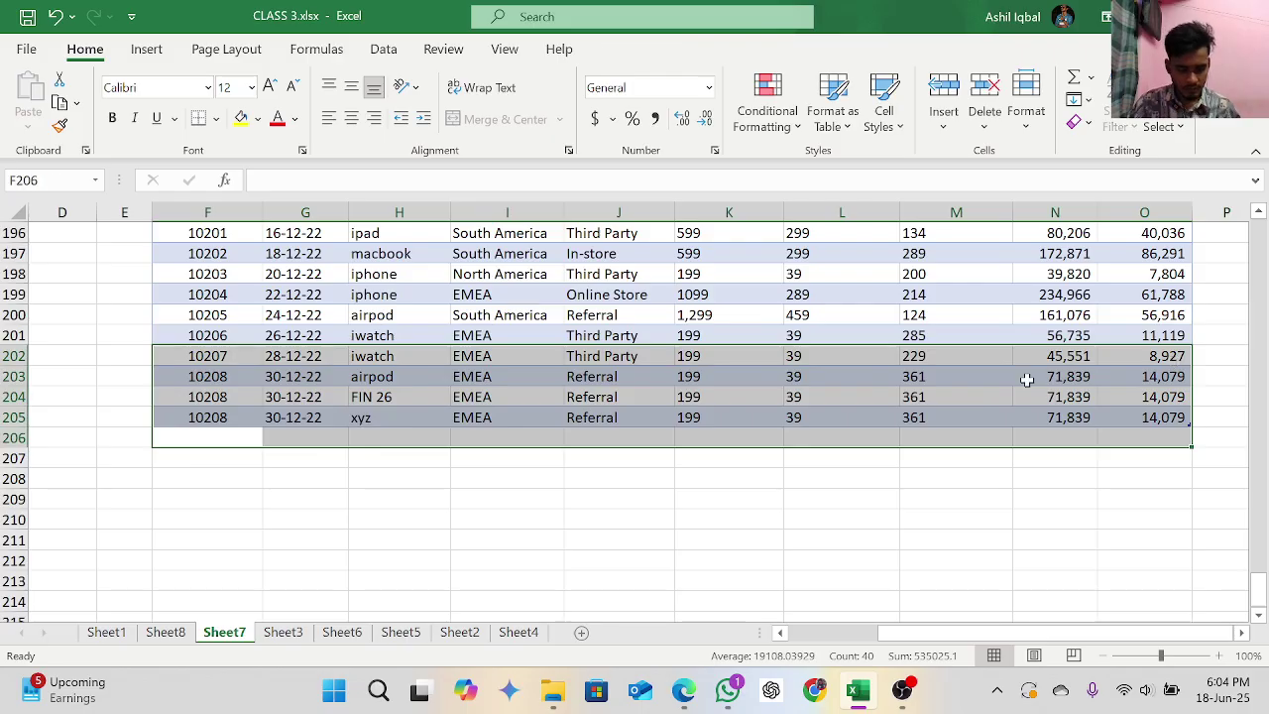
pyautogui.hotkey('ctrl', 'c')
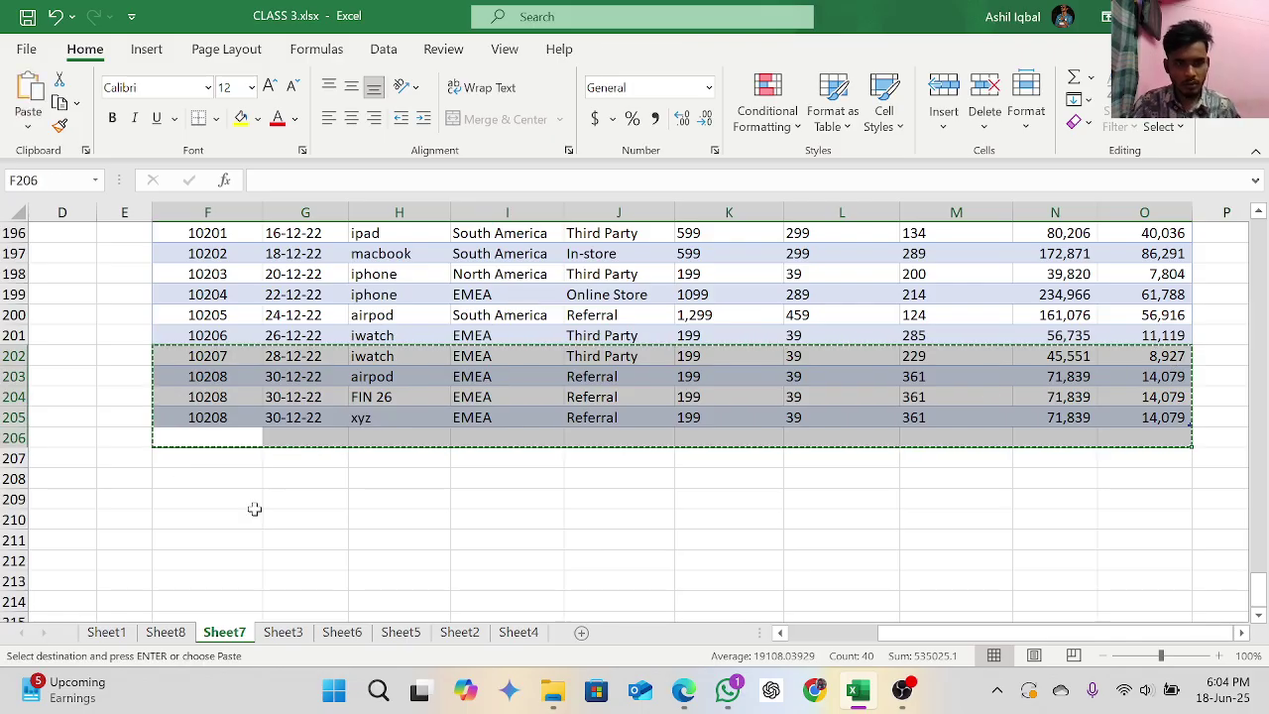
pyautogui.click(185, 459)
pyautogui.hotkey('ctrl', 'v')
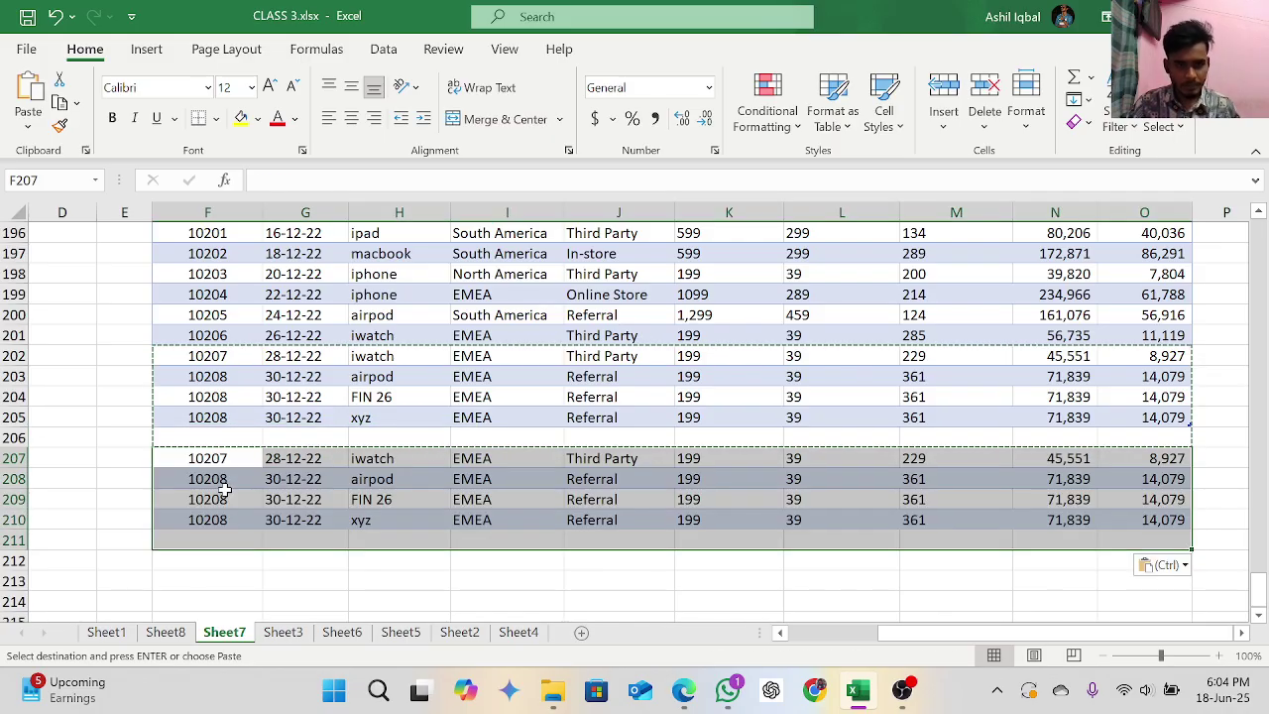
pyautogui.click(476, 571)
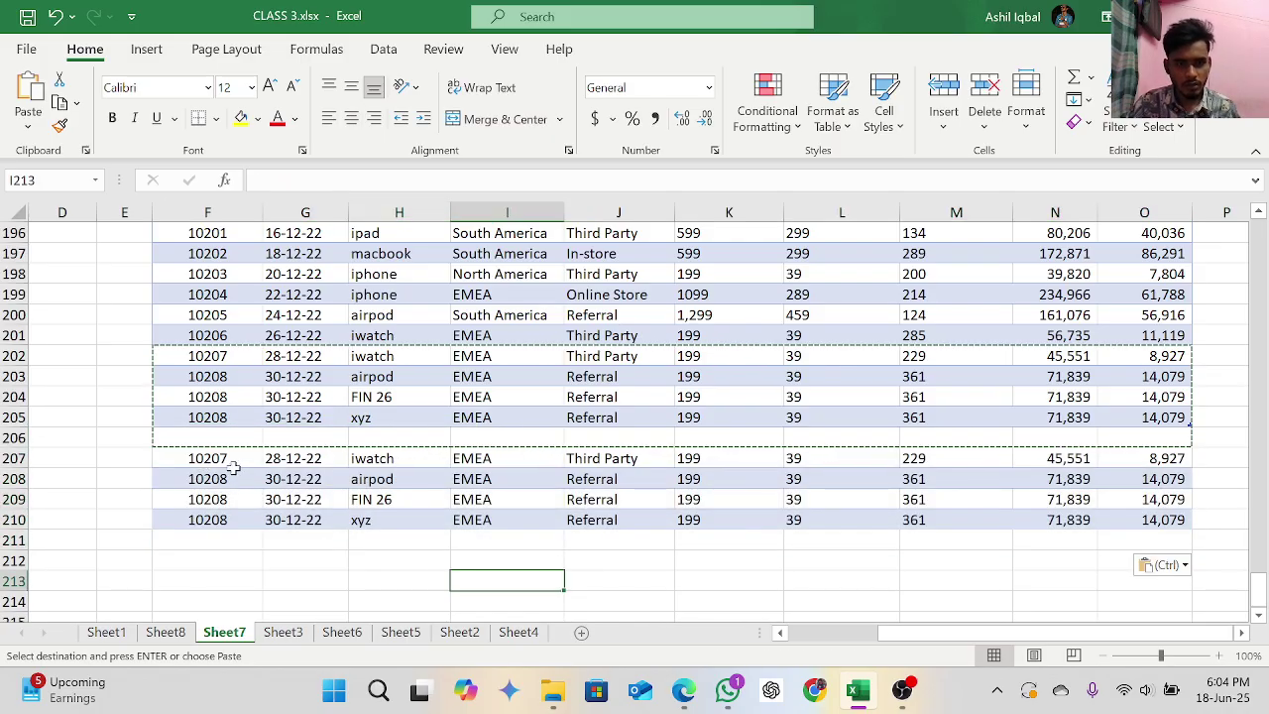
# Step: Make the ID numbers of the pasted rows in F207 and F208 distinct by appending a 7 to each
pyautogui.click(245, 462)
pyautogui.press('F2')
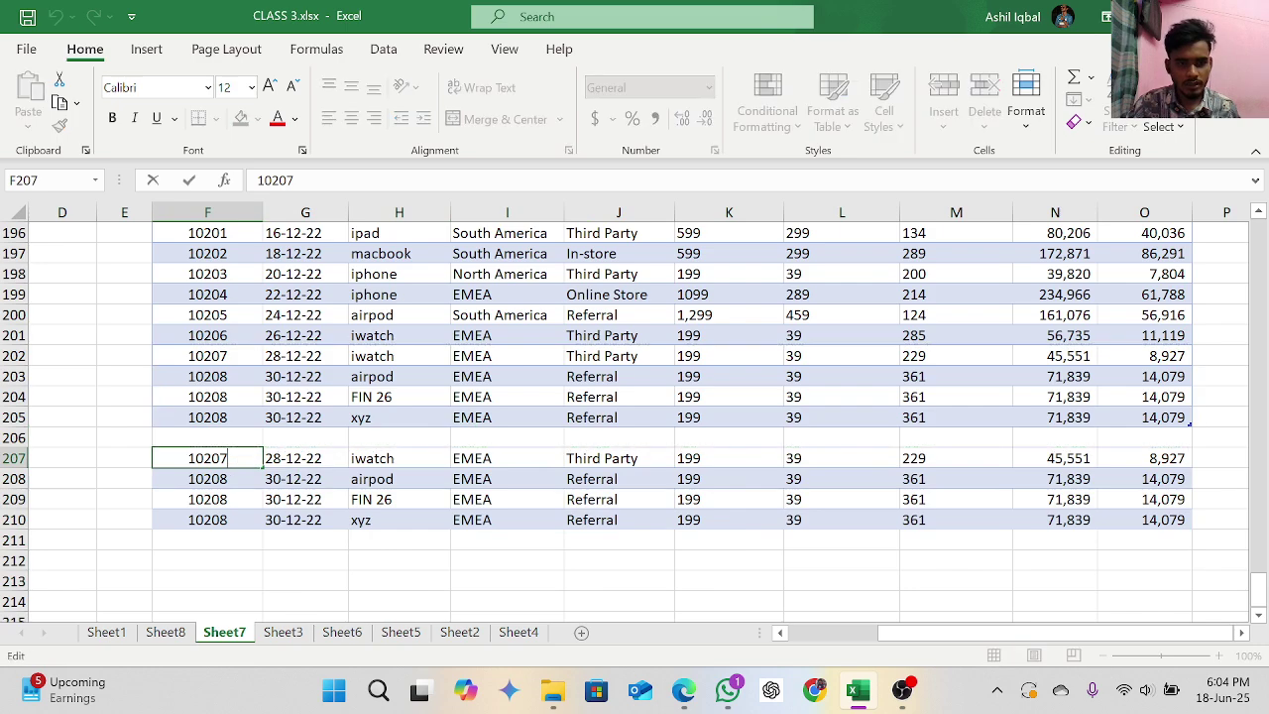
pyautogui.write('7')
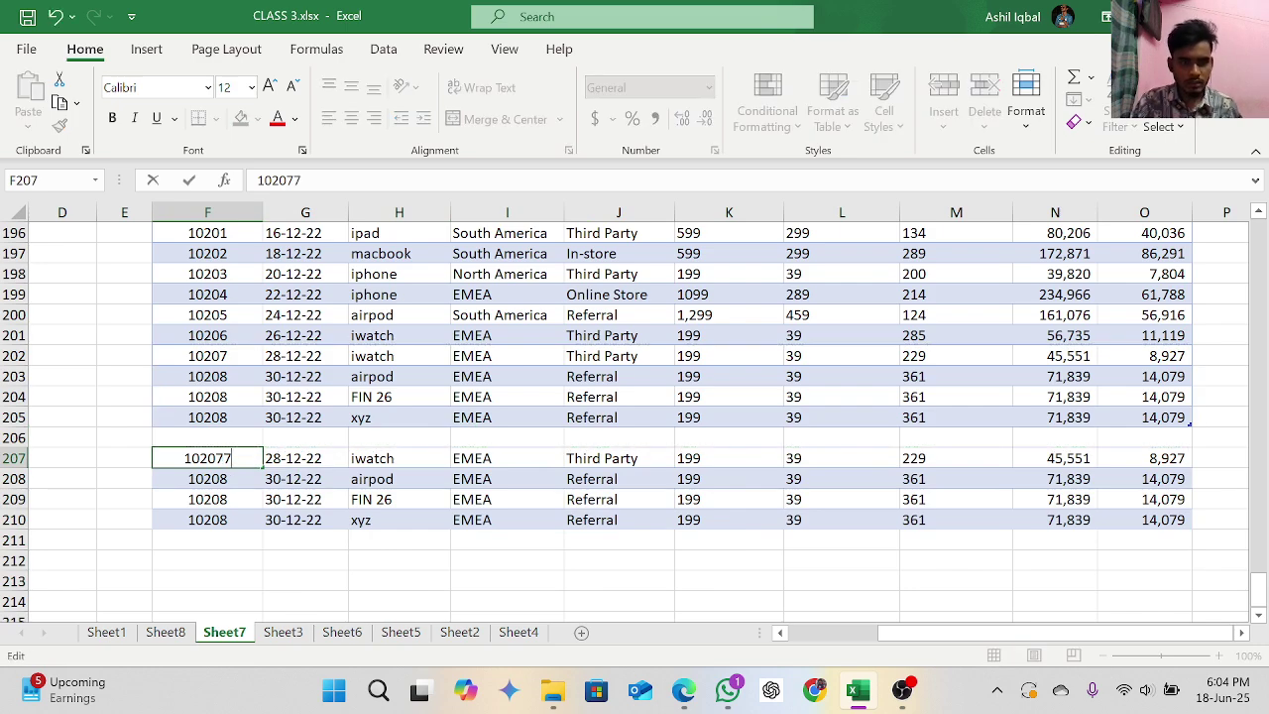
pyautogui.click(227, 480)
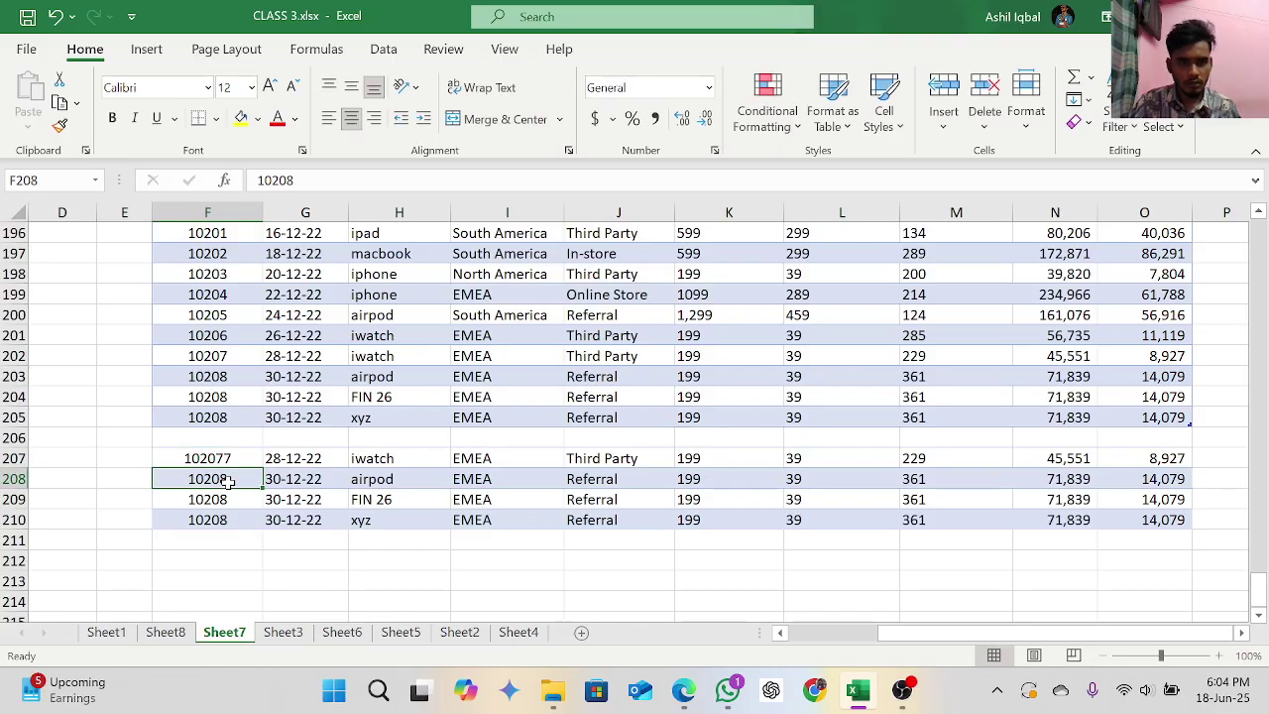
pyautogui.press('F2')
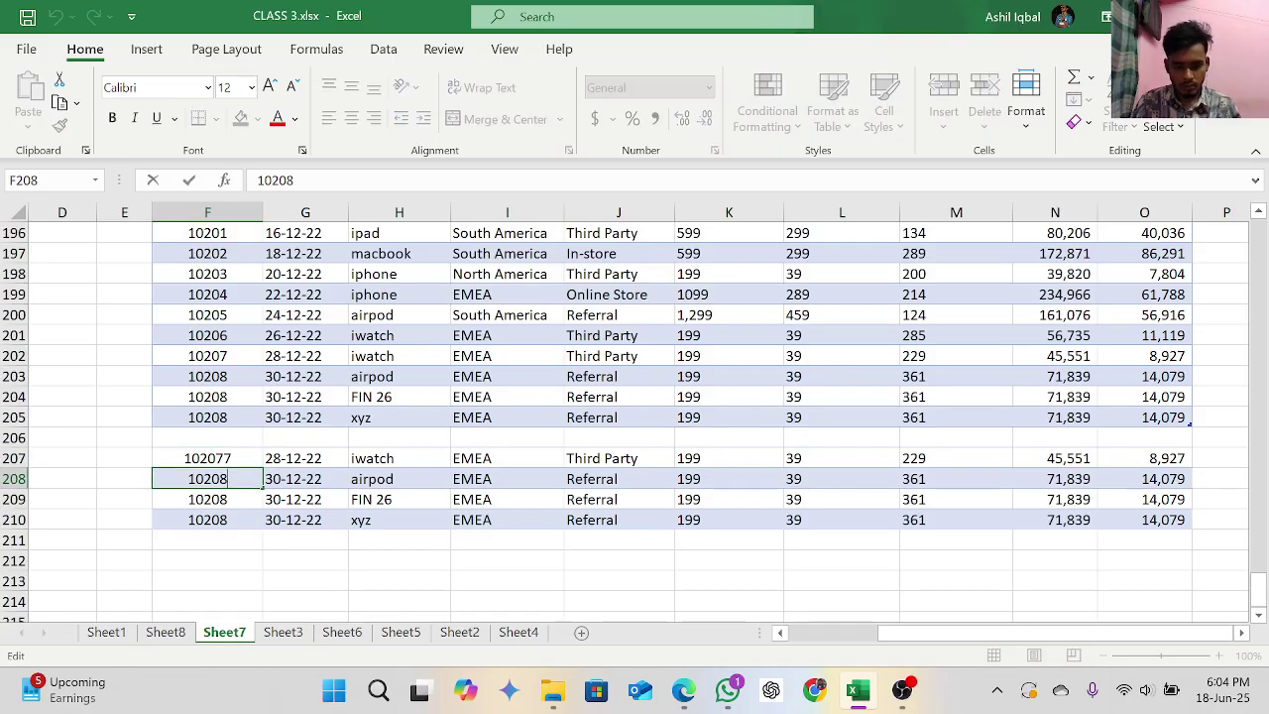
pyautogui.write('7')
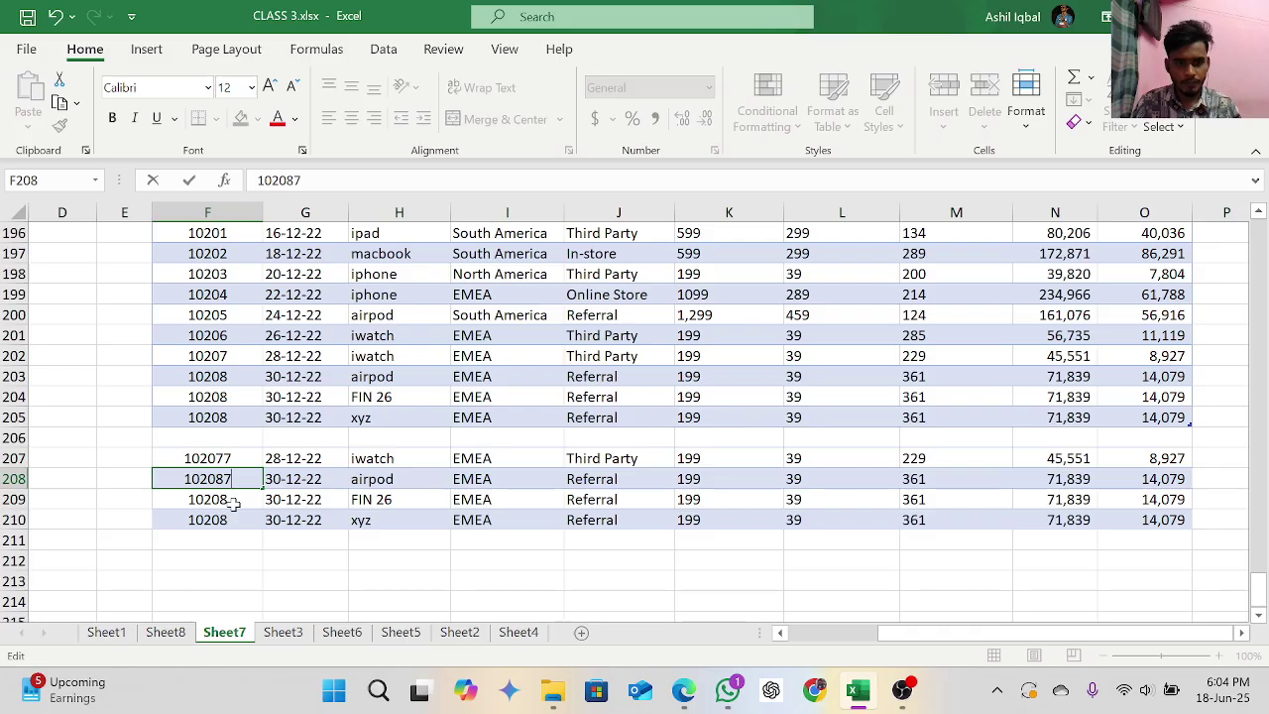
# Step: Give the pasted rows in F209 and F210 their own new six-digit ID numbers
pyautogui.click(233, 502)
pyautogui.press('F2')
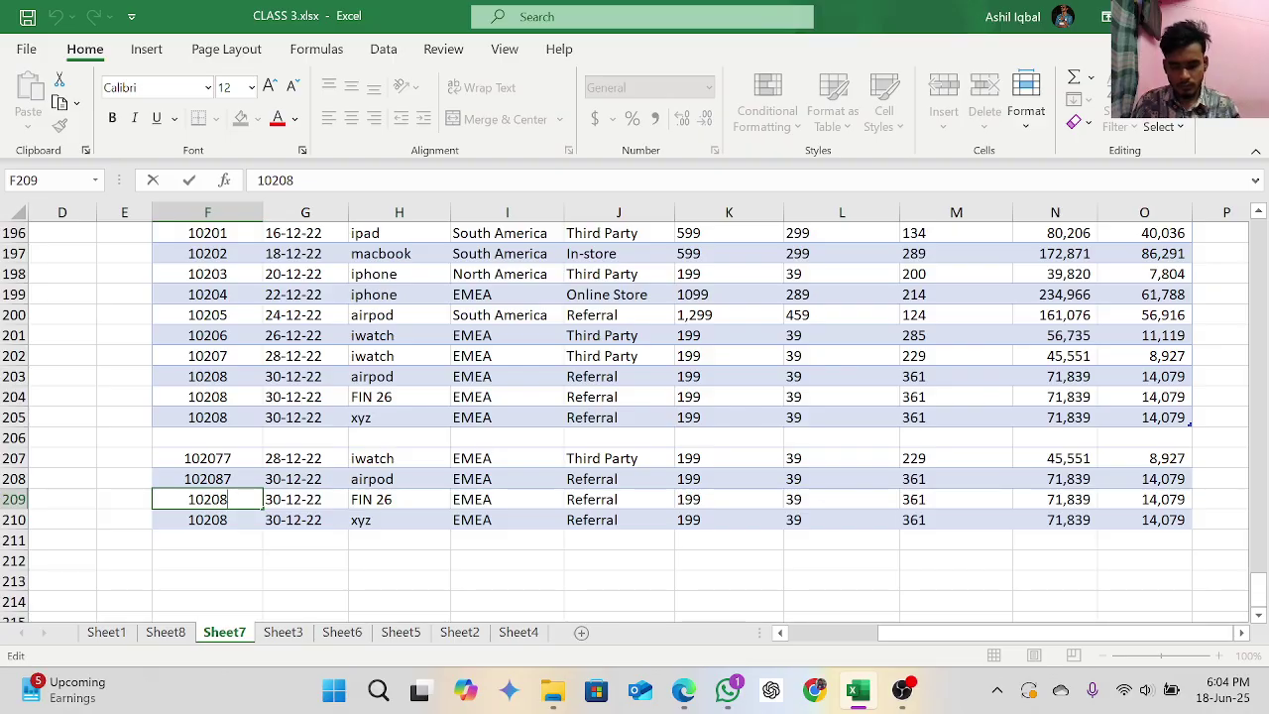
pyautogui.write('9')
pyautogui.press('Return')
pyautogui.scroll(1, 233, 523)
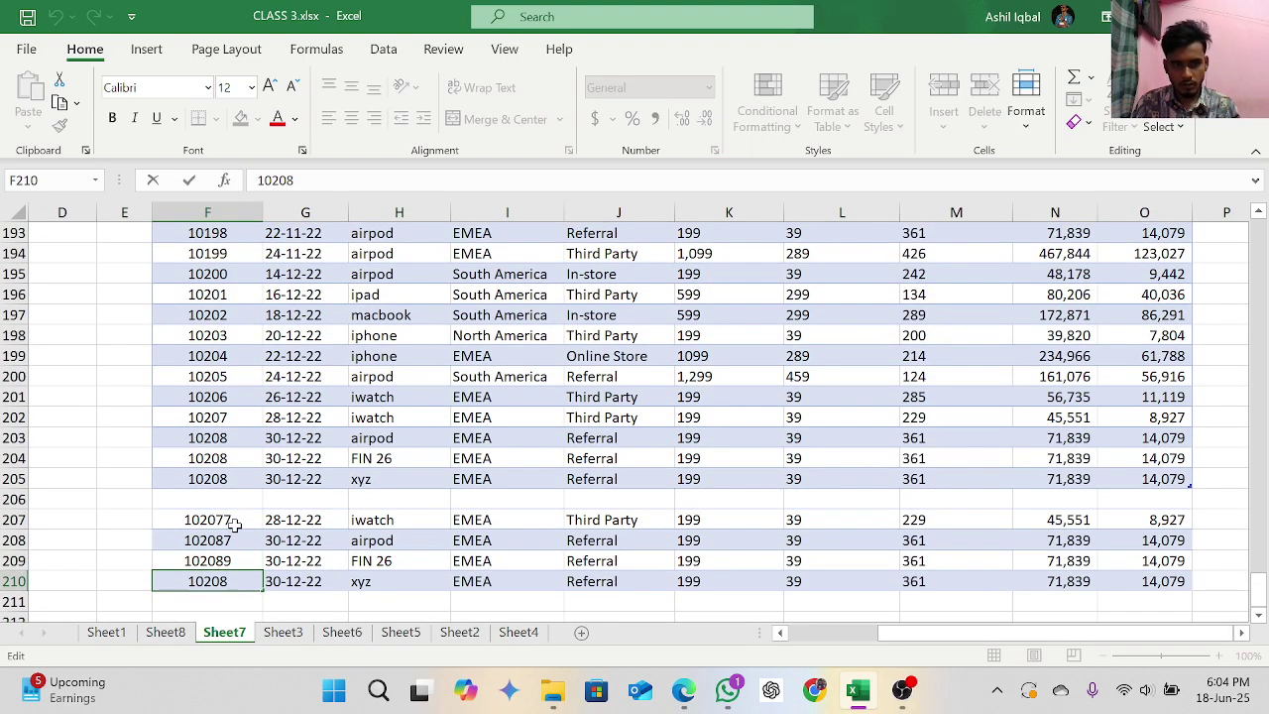
pyautogui.press('BackSpace')
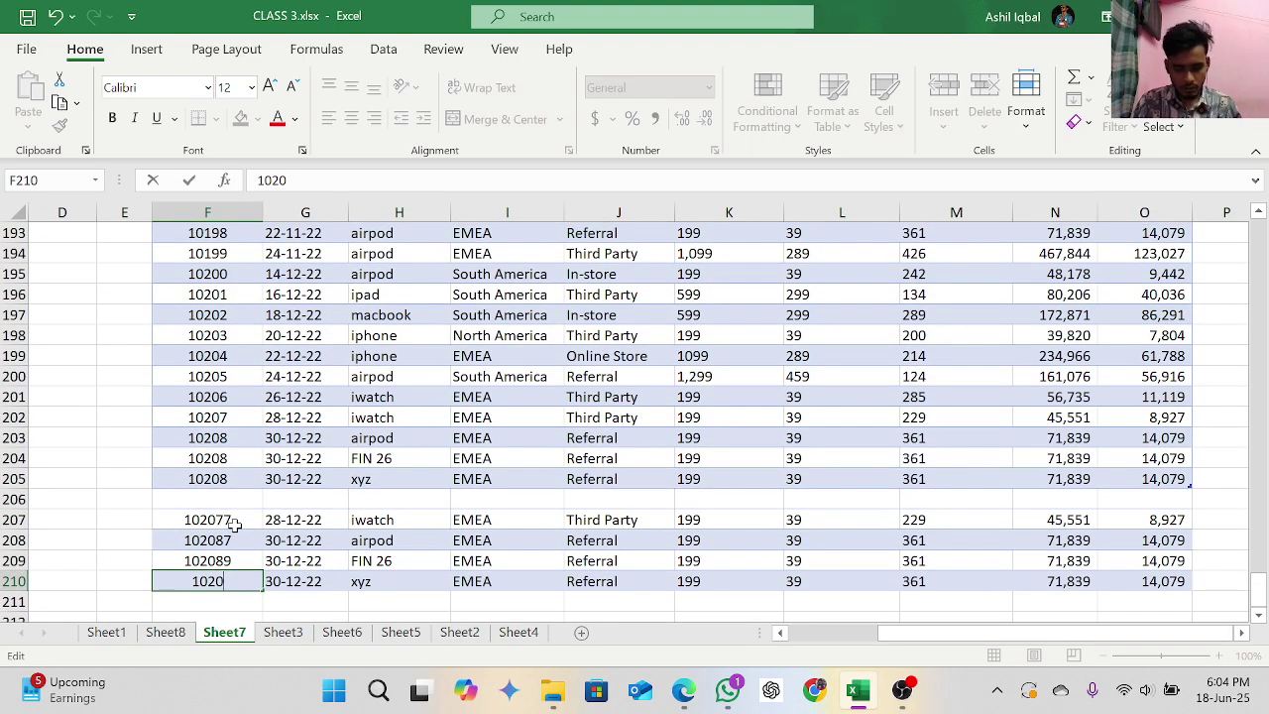
pyautogui.write('91')
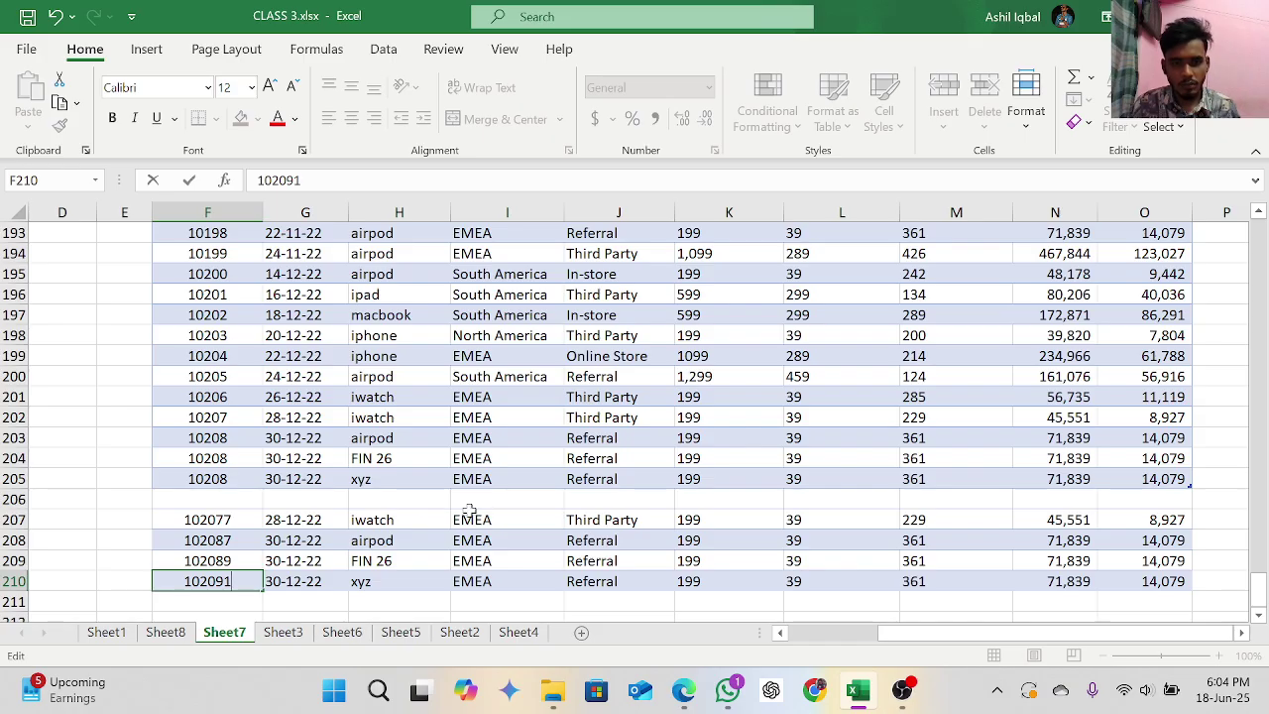
# Step: Replace the Product entries of the pasted rows in H207 and H208 with two different first names
pyautogui.click(393, 519)
pyautogui.doubleClick(387, 520)
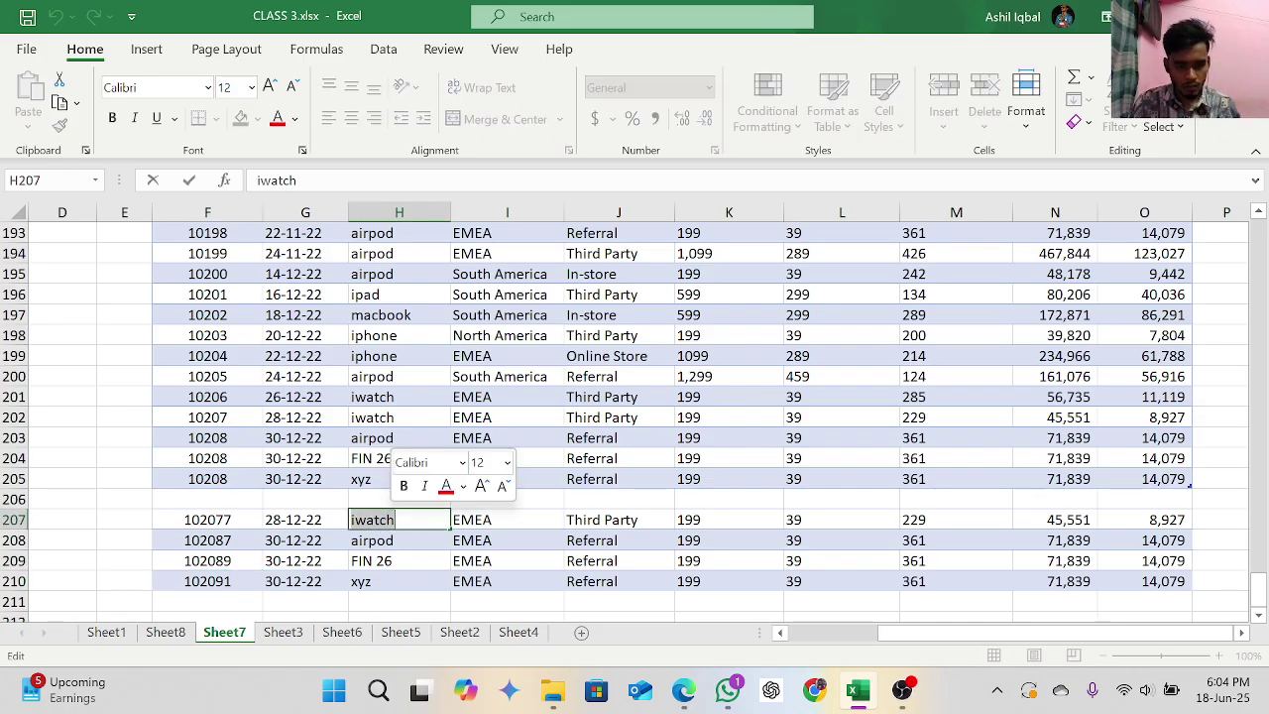
pyautogui.write('rohi')
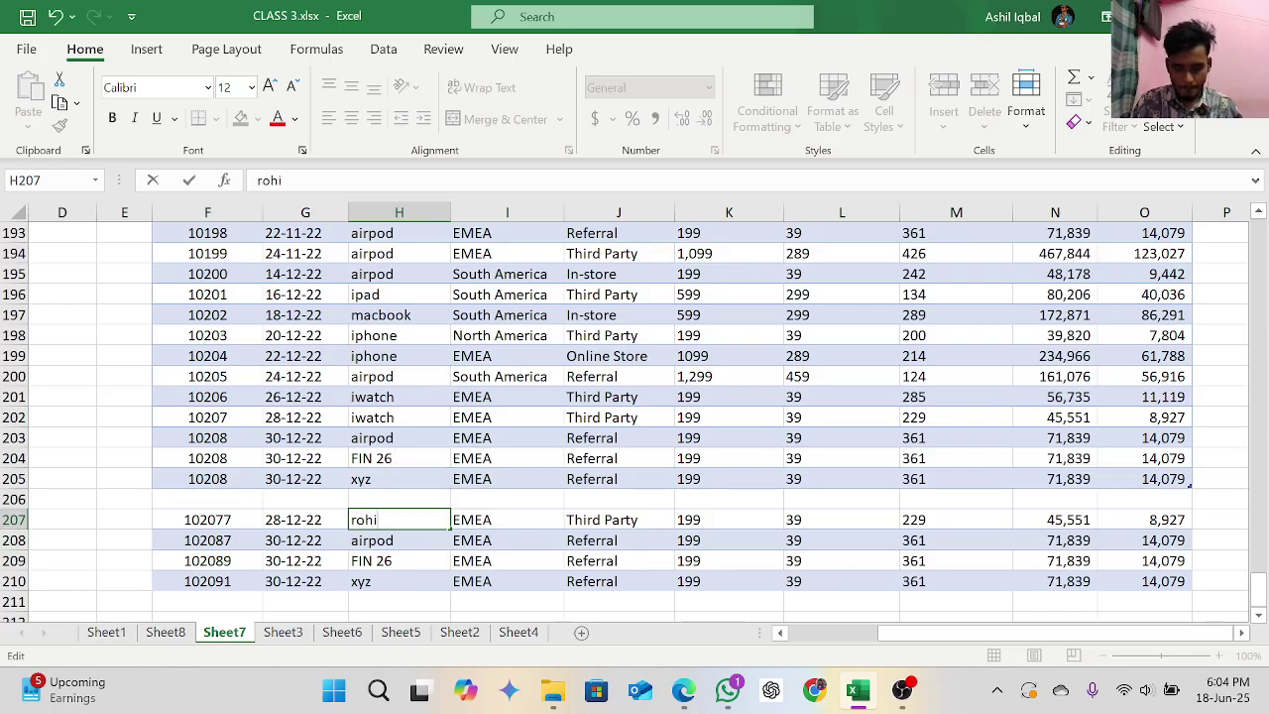
pyautogui.write('m')
pyautogui.click(382, 540)
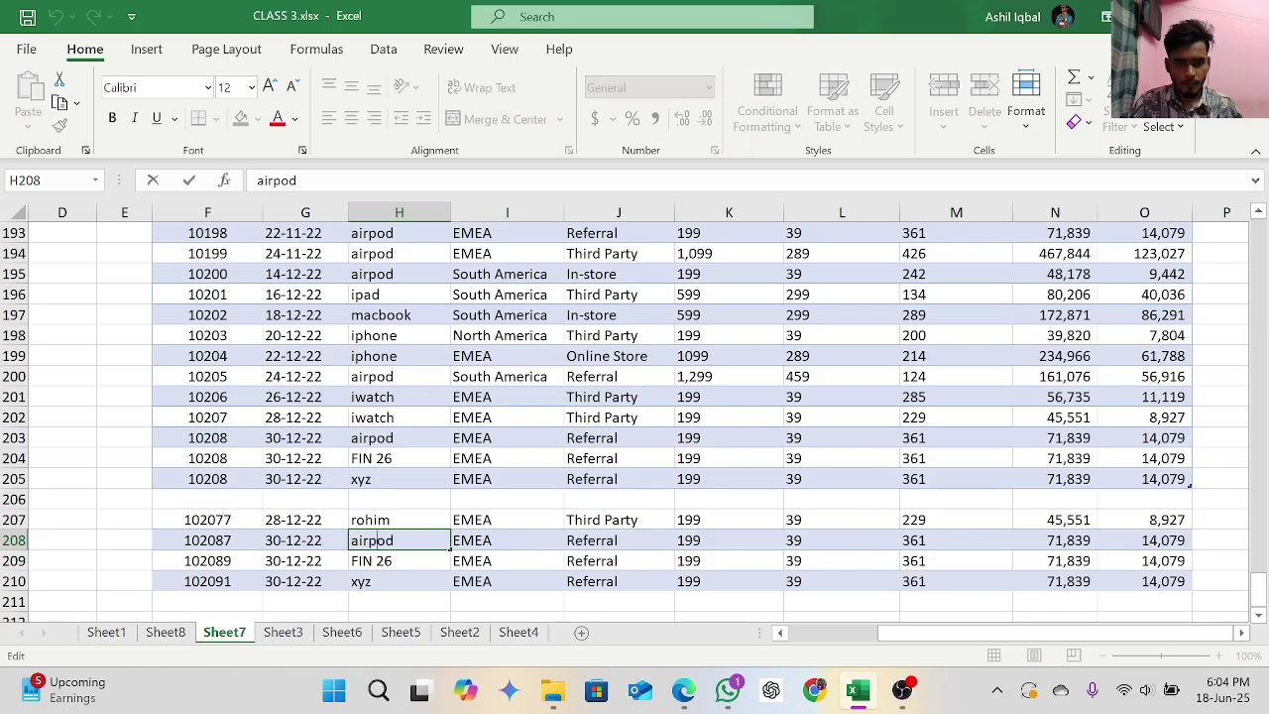
pyautogui.doubleClick(382, 539)
pyautogui.write('korim')
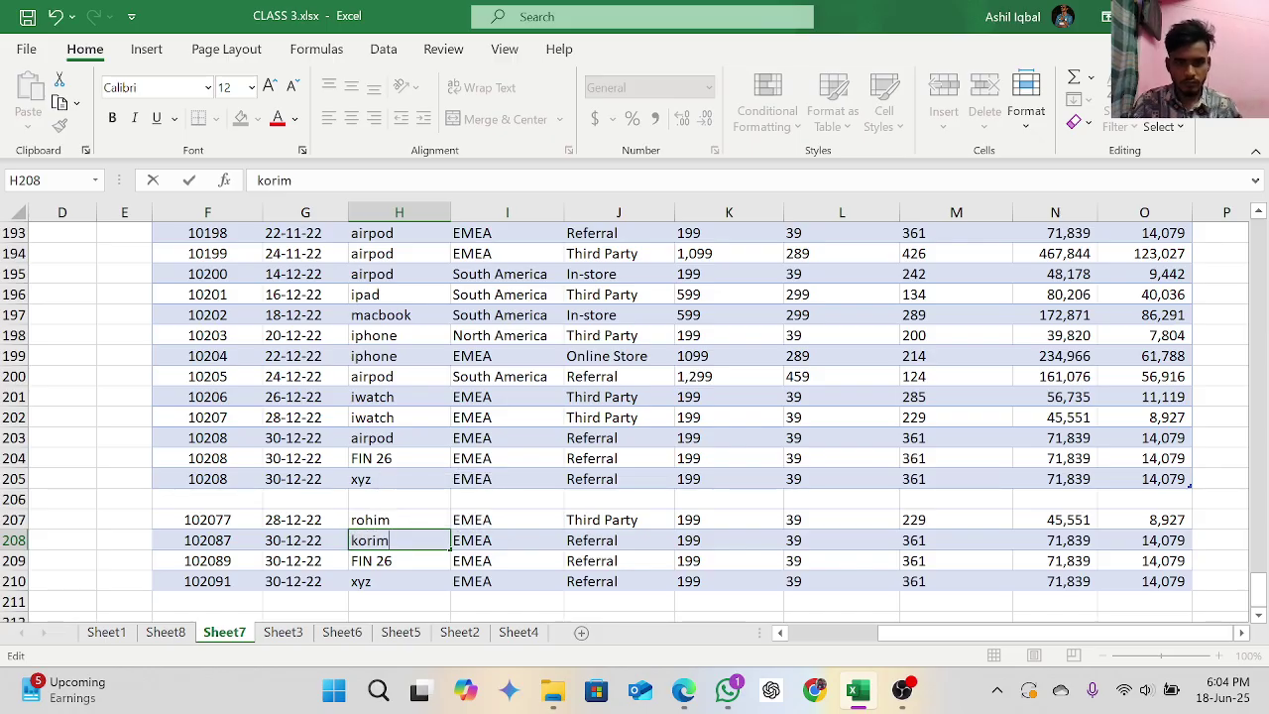
# Step: Replace the Product entries in H209 and H210 with two further first names
pyautogui.click(371, 561)
pyautogui.doubleClick(383, 560)
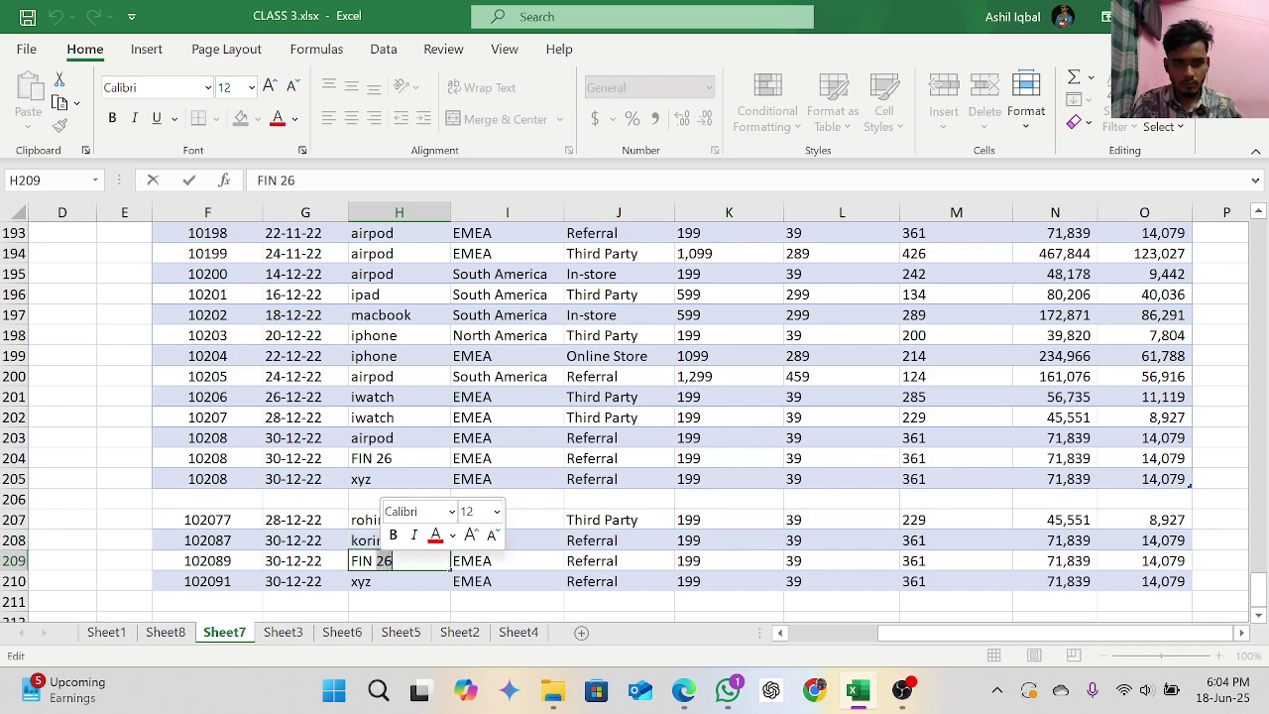
pyautogui.hotkey('shift', 'Home')
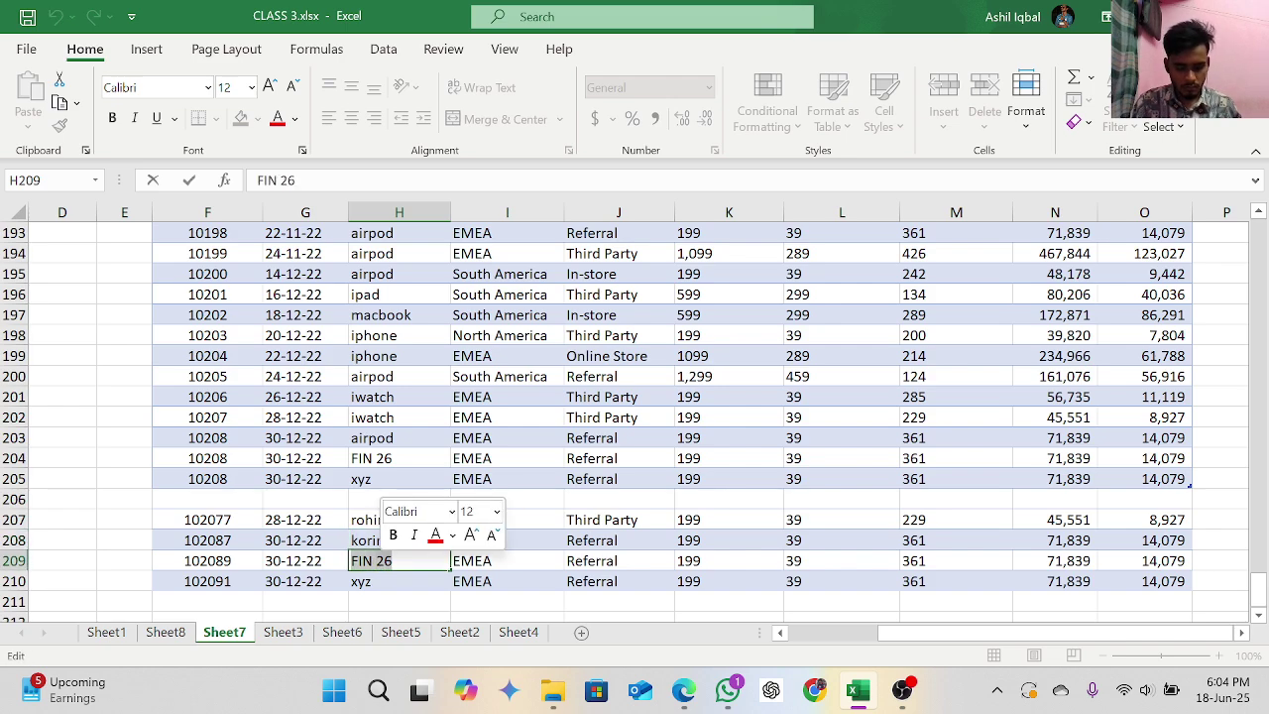
pyautogui.write('atik')
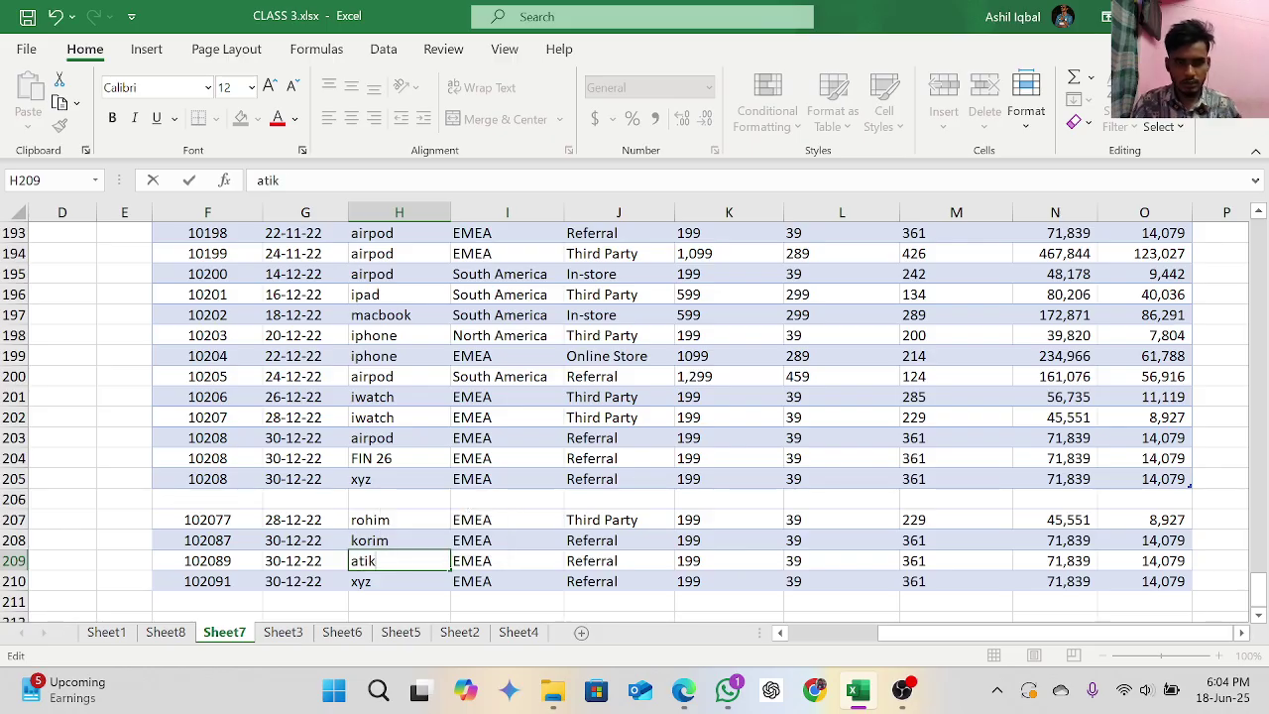
pyautogui.click(377, 576)
pyautogui.doubleClick(378, 576)
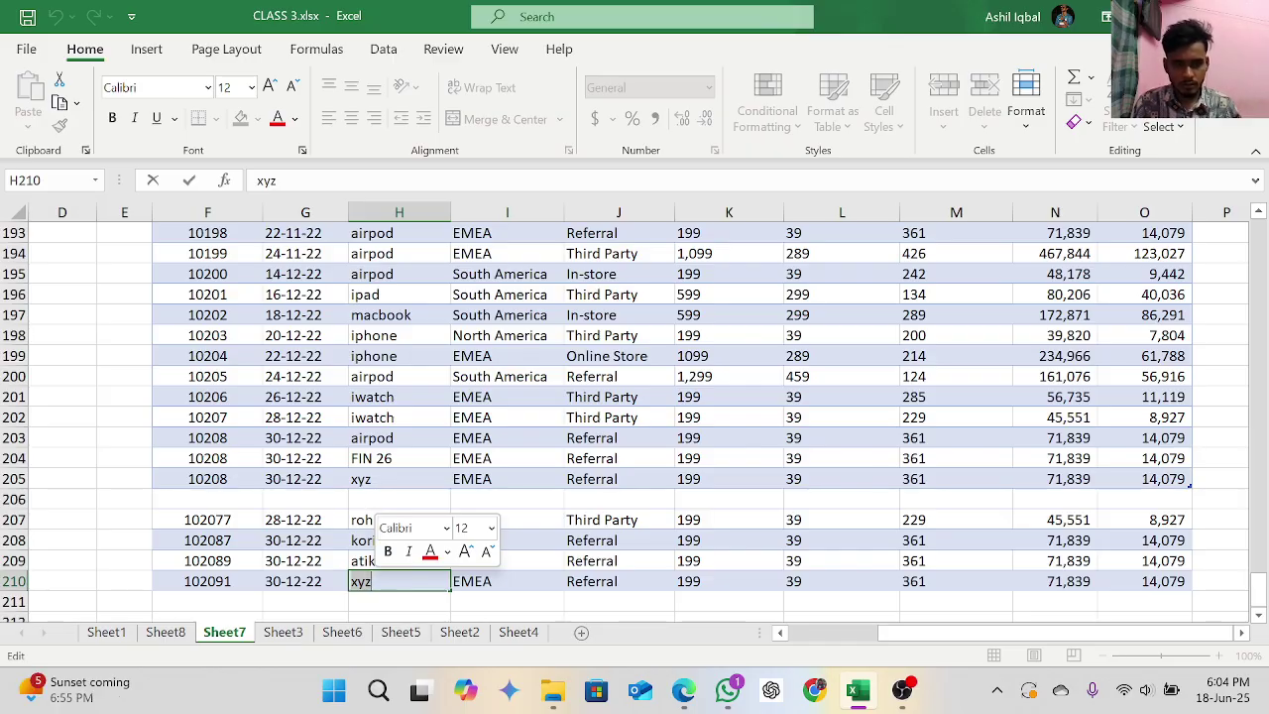
pyautogui.write('ruma')
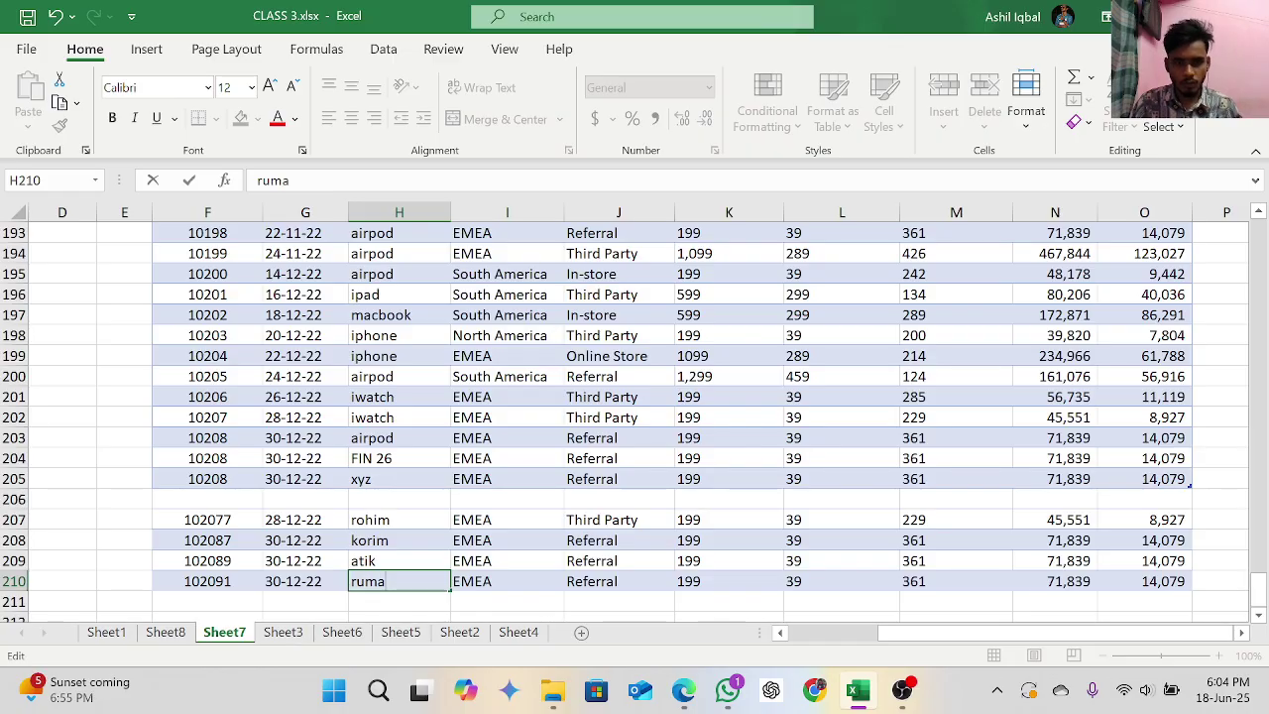
pyautogui.scroll(-2, 525, 556)
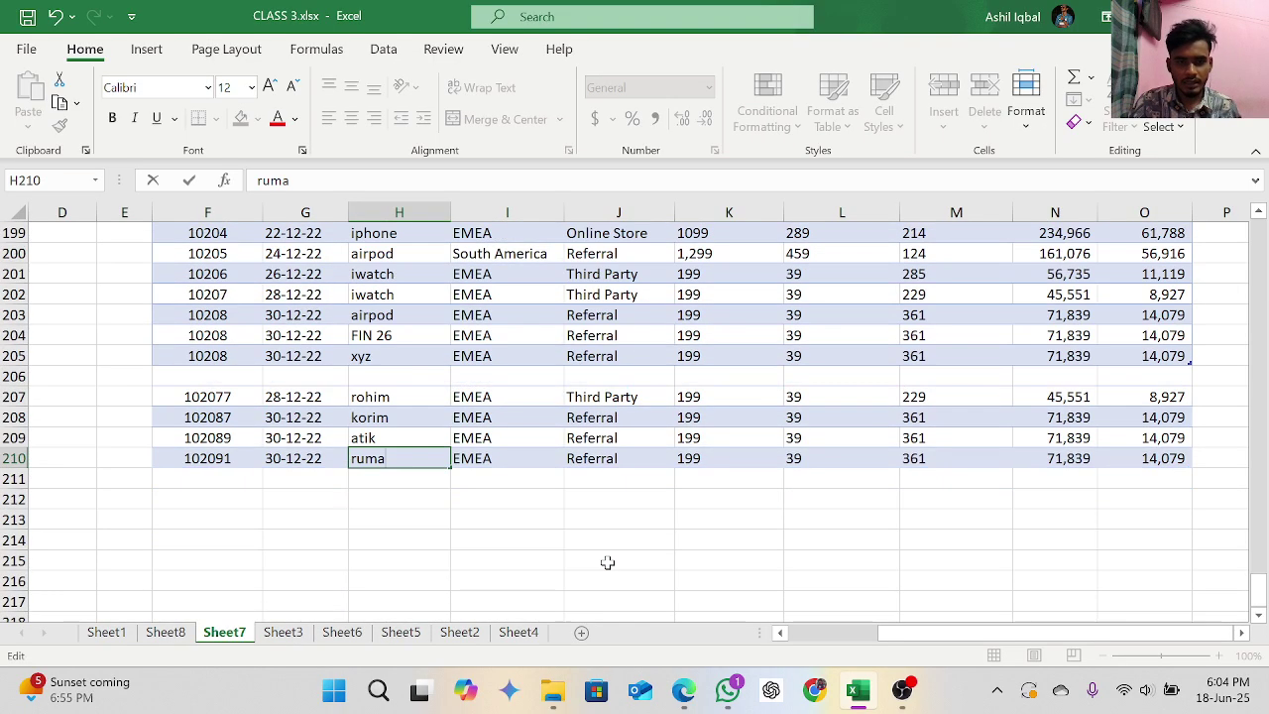
pyautogui.click(618, 515)
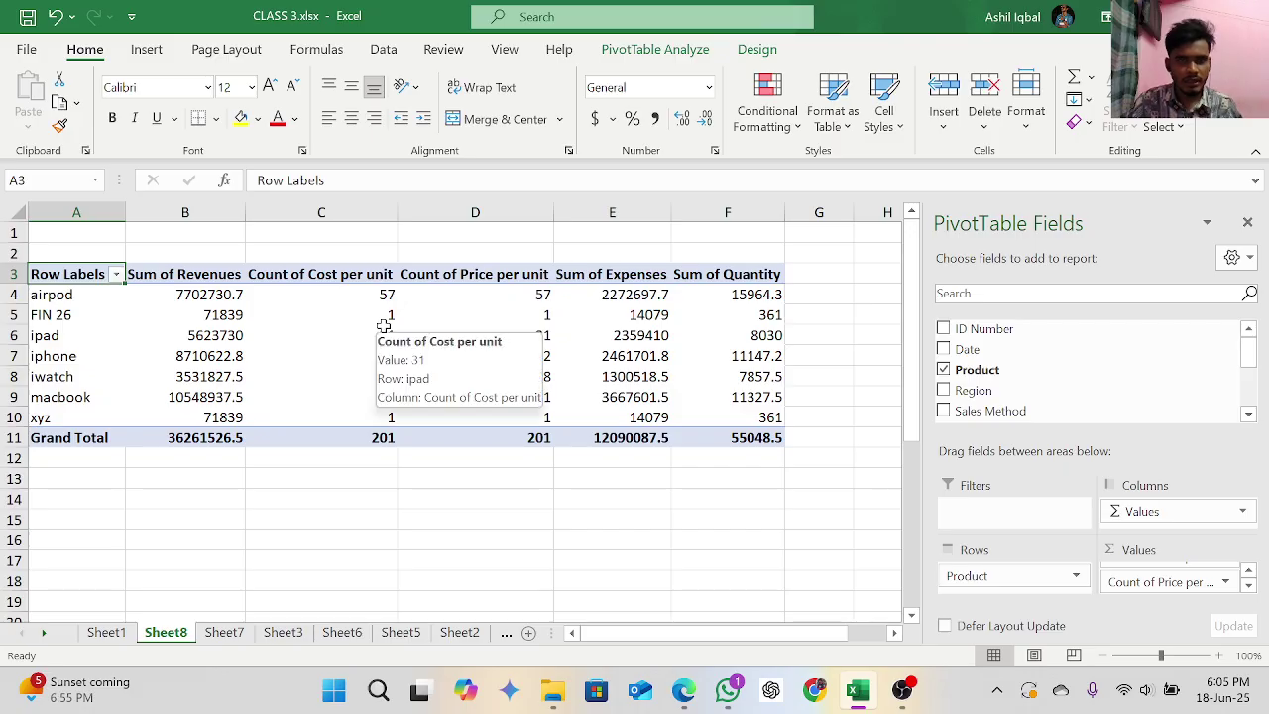
# Step: Refresh the PivotTable on Sheet8 and look through its available fields
pyautogui.click(633, 52)
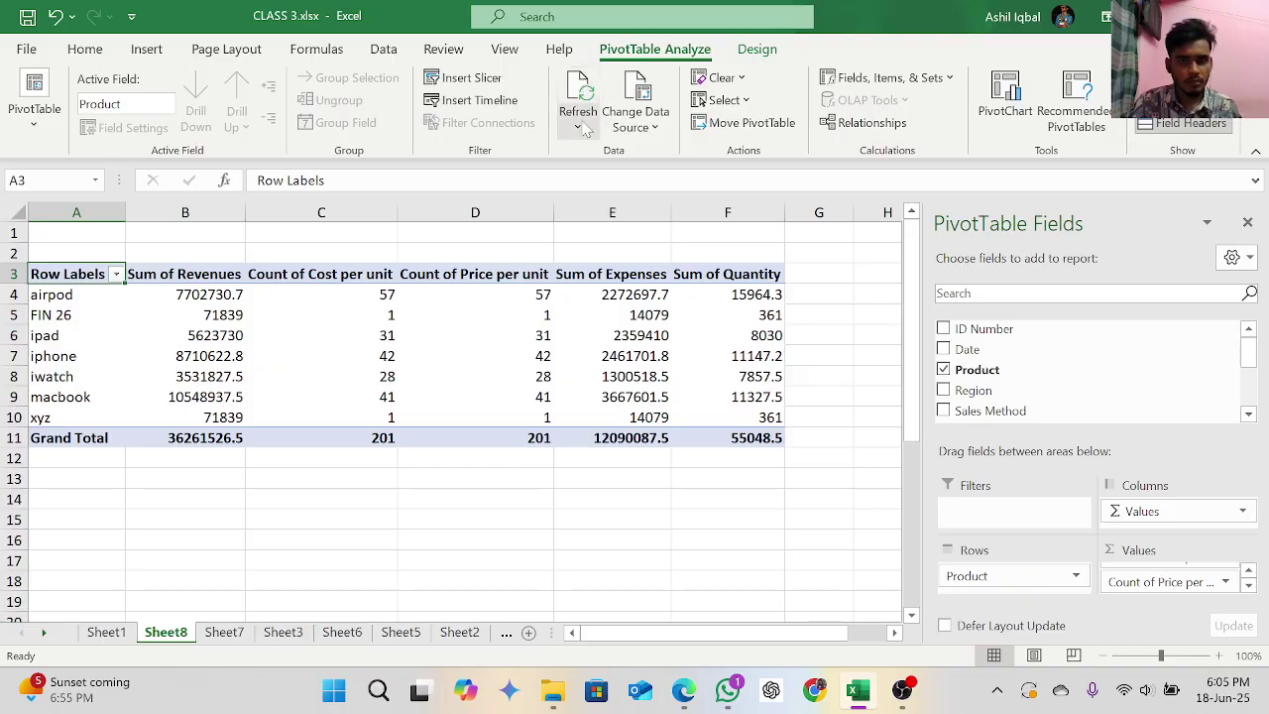
pyautogui.click(582, 116)
pyautogui.click(587, 155)
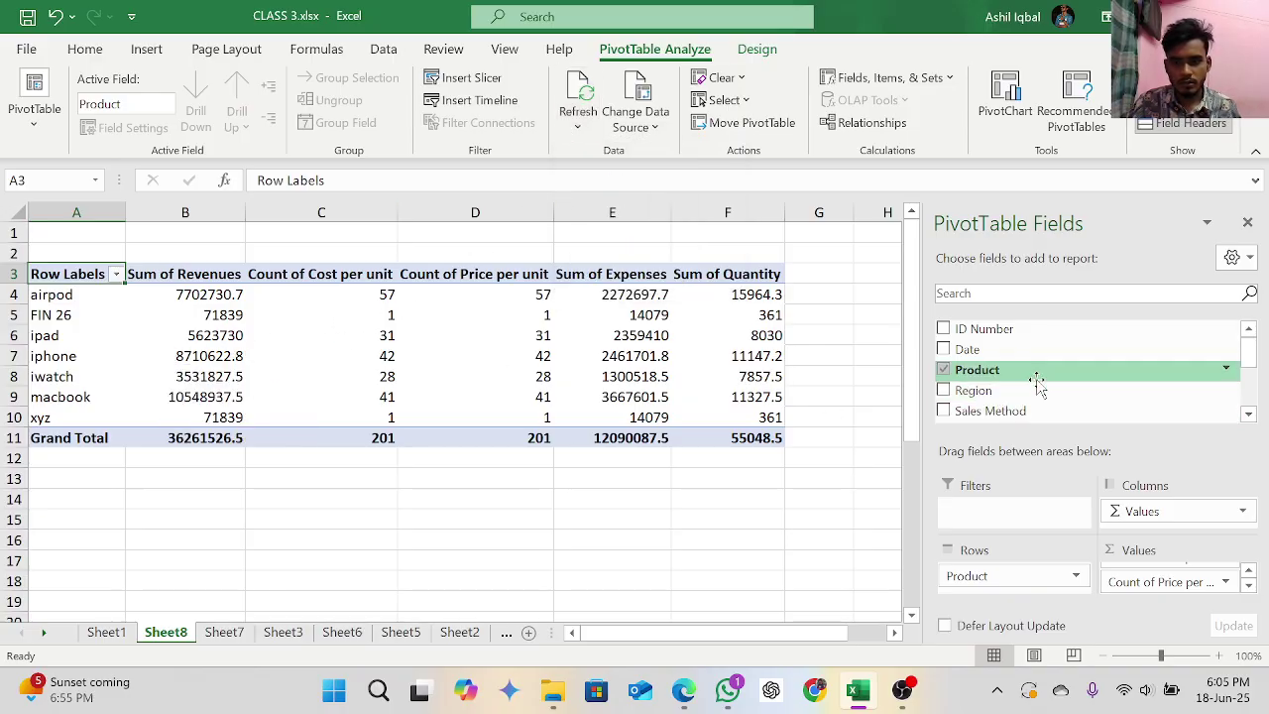
pyautogui.scroll(-3, 1036, 383)
pyautogui.scroll(1, 1036, 384)
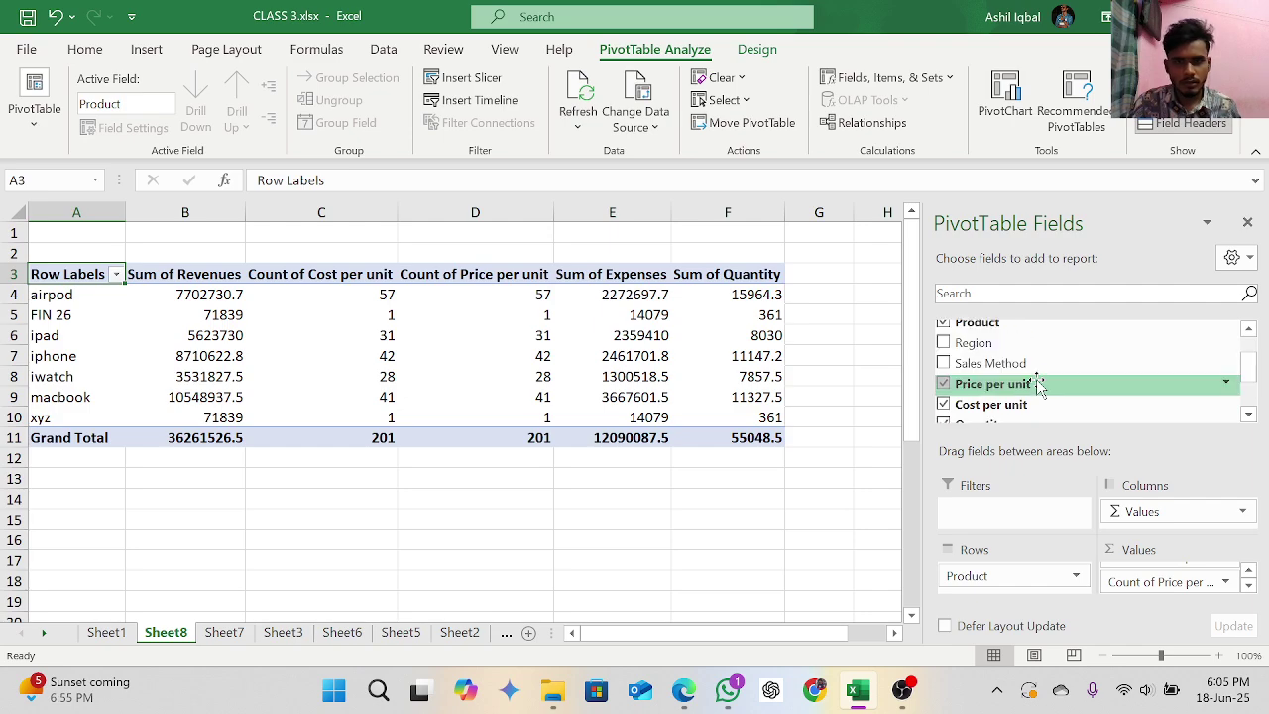
pyautogui.scroll(1, 1036, 383)
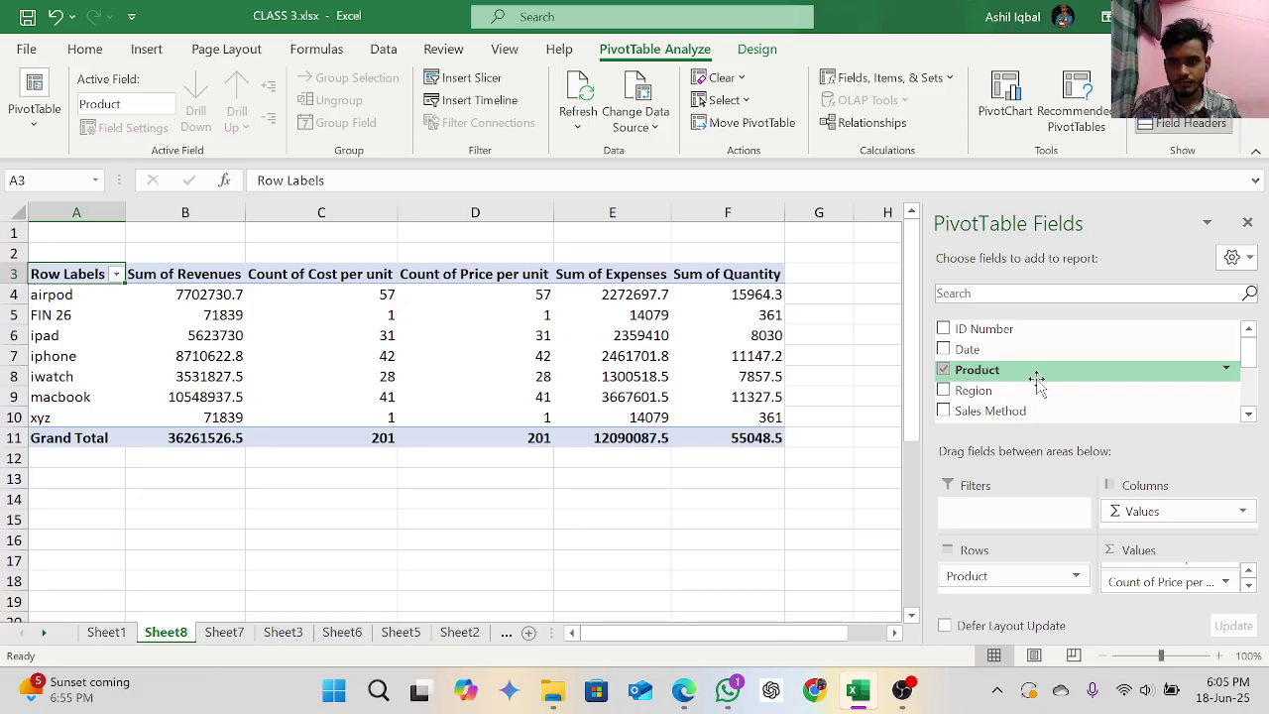
# Step: Add the Region field to the PivotTable rows under each Product and refresh the PivotTable again
pyautogui.click(944, 390)
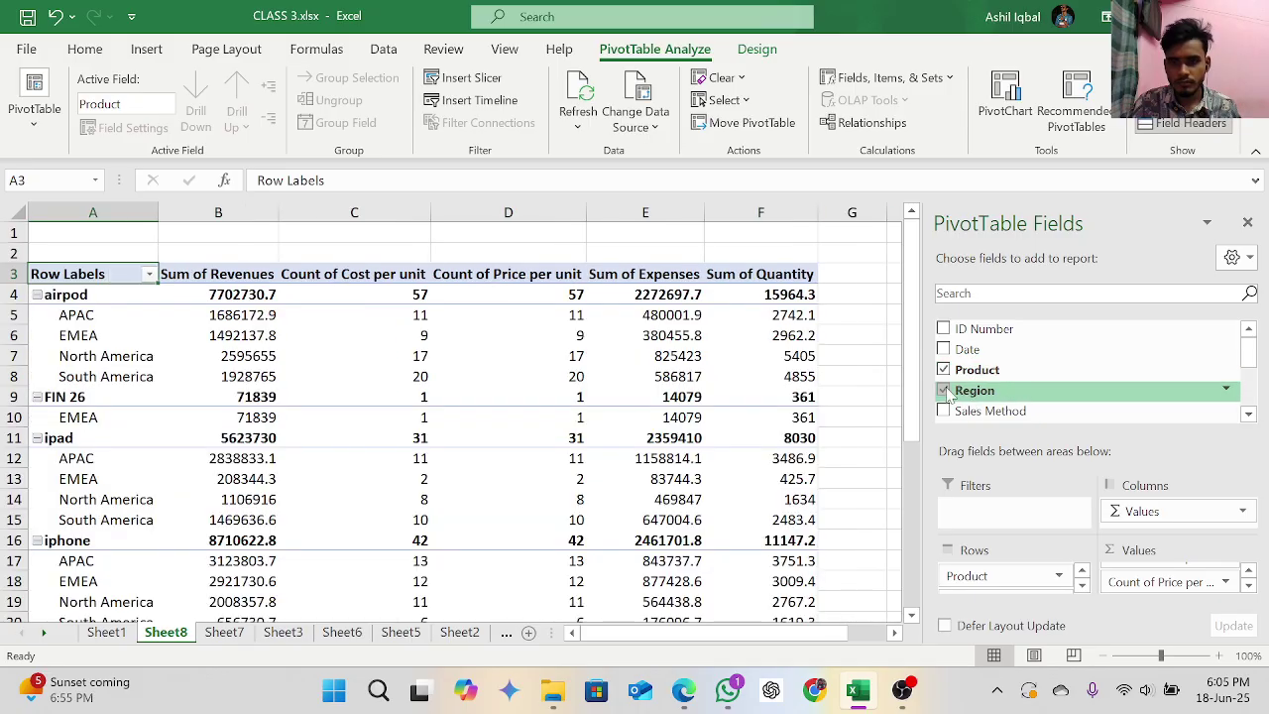
pyautogui.scroll(-5, 547, 384)
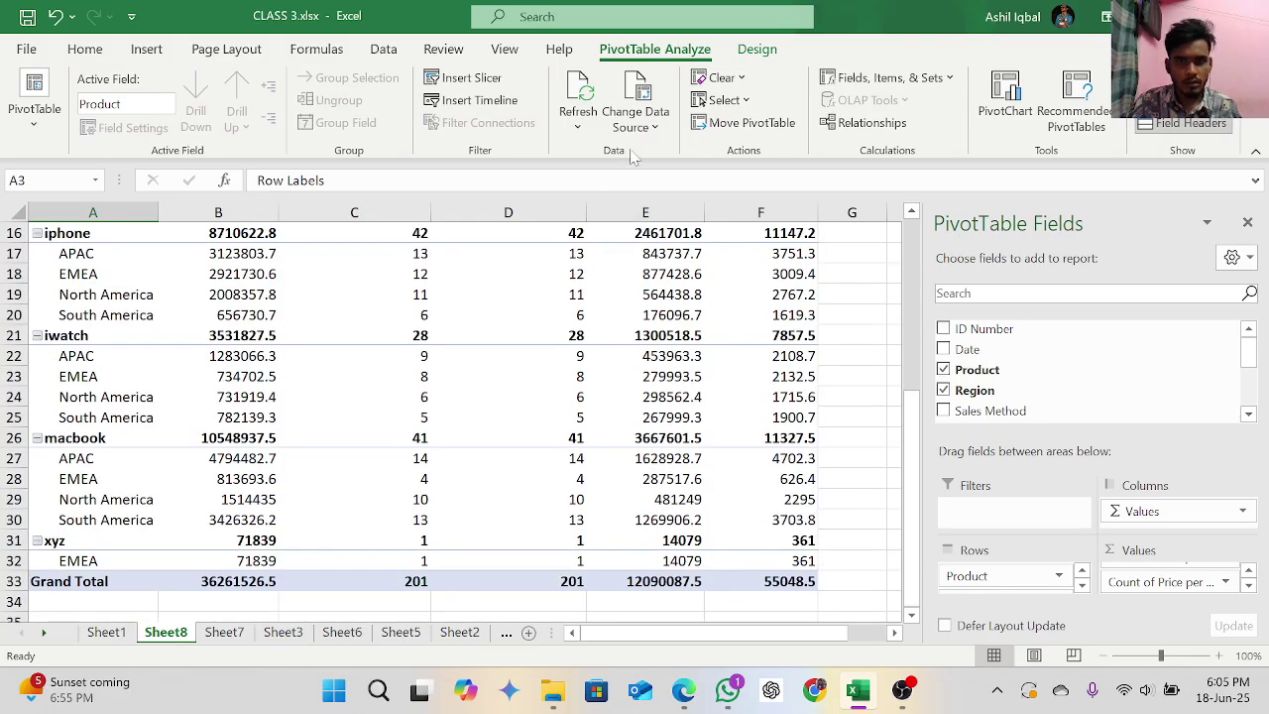
pyautogui.click(592, 97)
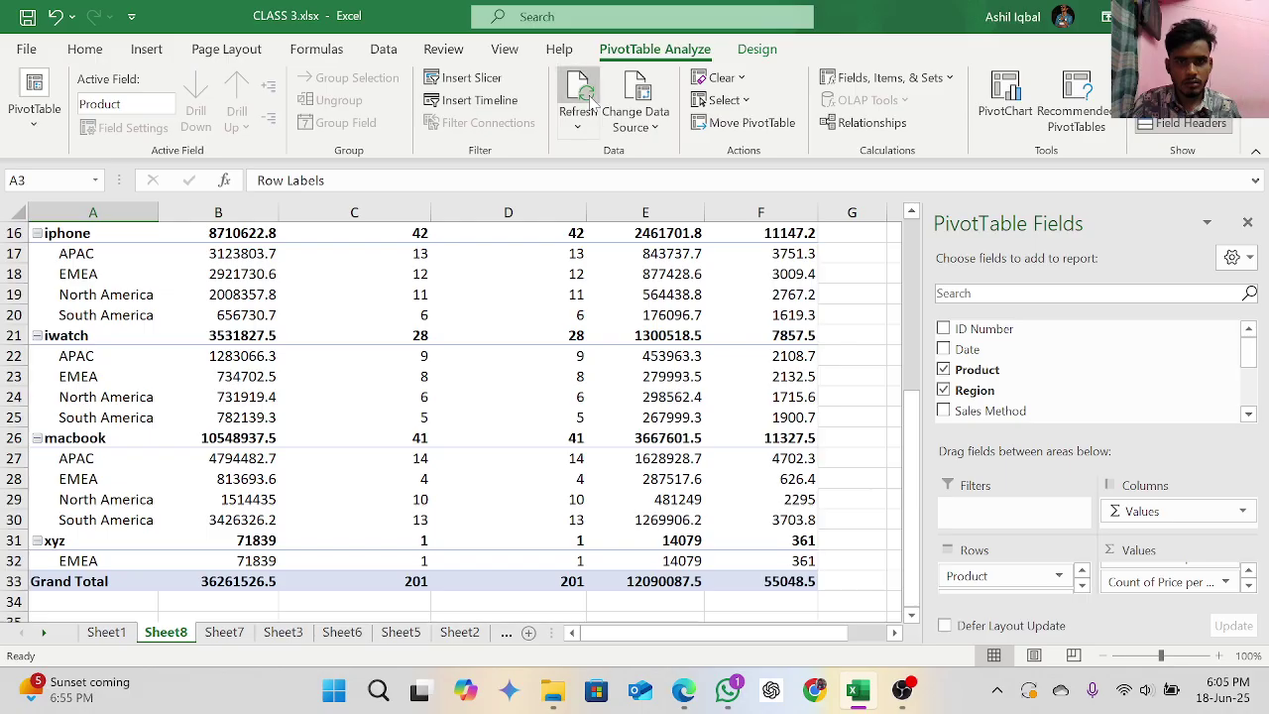
pyautogui.scroll(-3, 347, 308)
pyautogui.scroll(6, 348, 308)
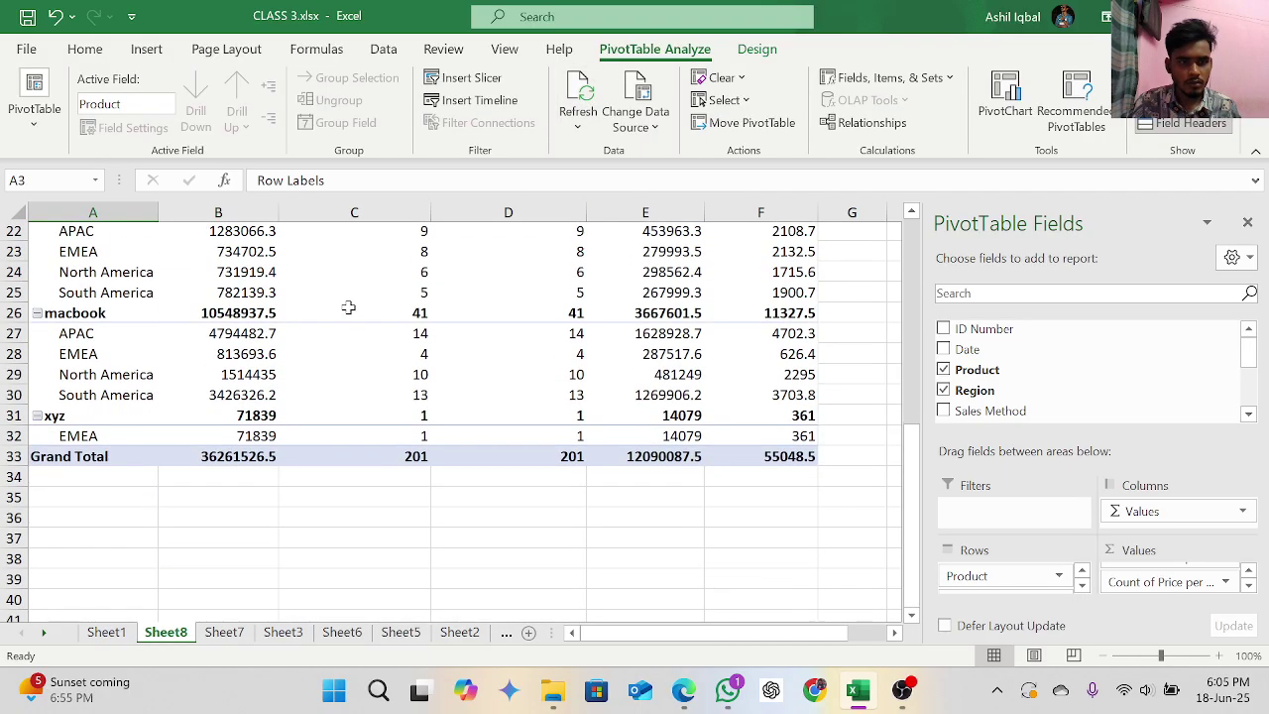
pyautogui.scroll(2, 347, 307)
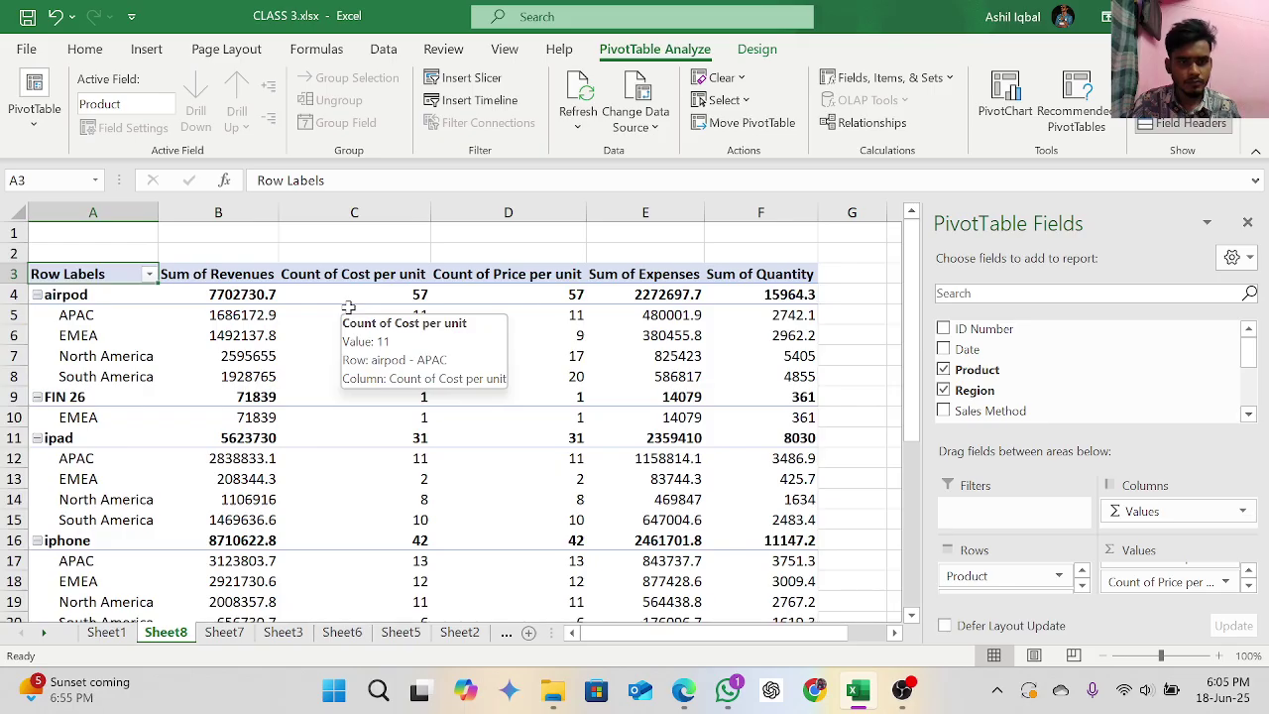
# Step: Compare the source rows on Sheet1 and Sheet7 with the PivotTable on Sheet8
pyautogui.click(106, 632)
pyautogui.scroll(-20, 324, 514)
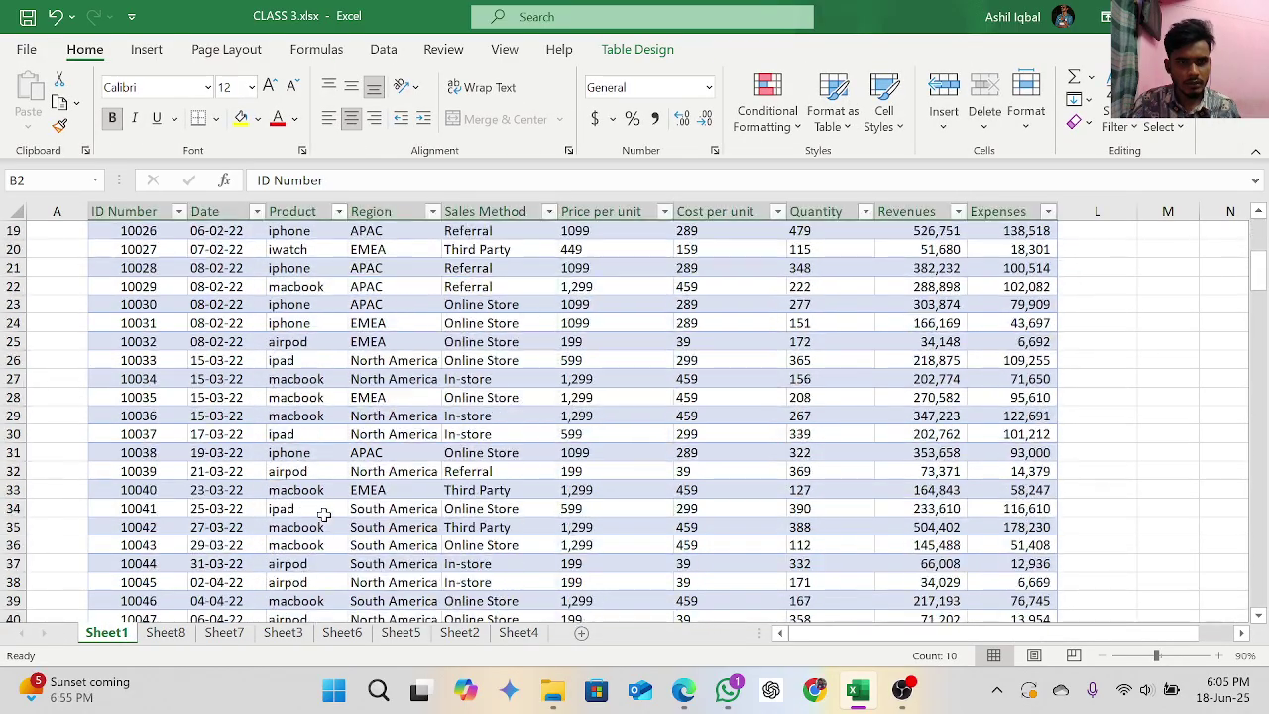
pyautogui.scroll(-8, 337, 496)
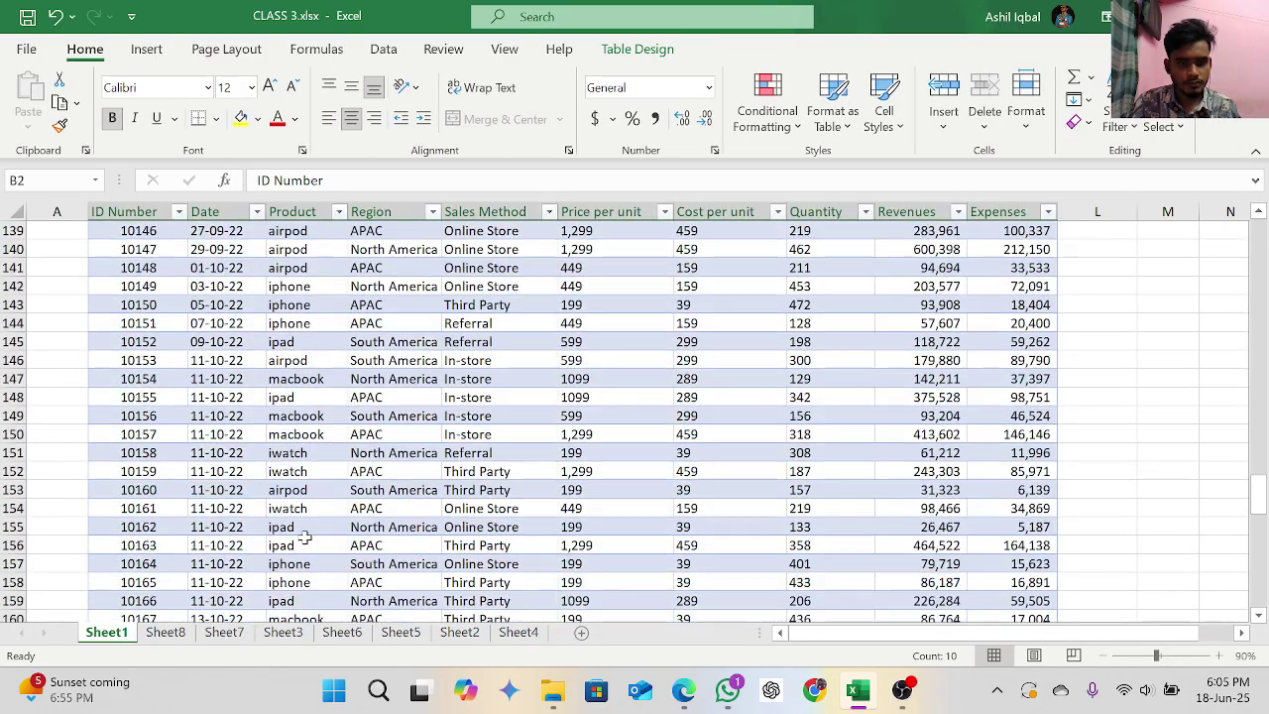
pyautogui.click(224, 632)
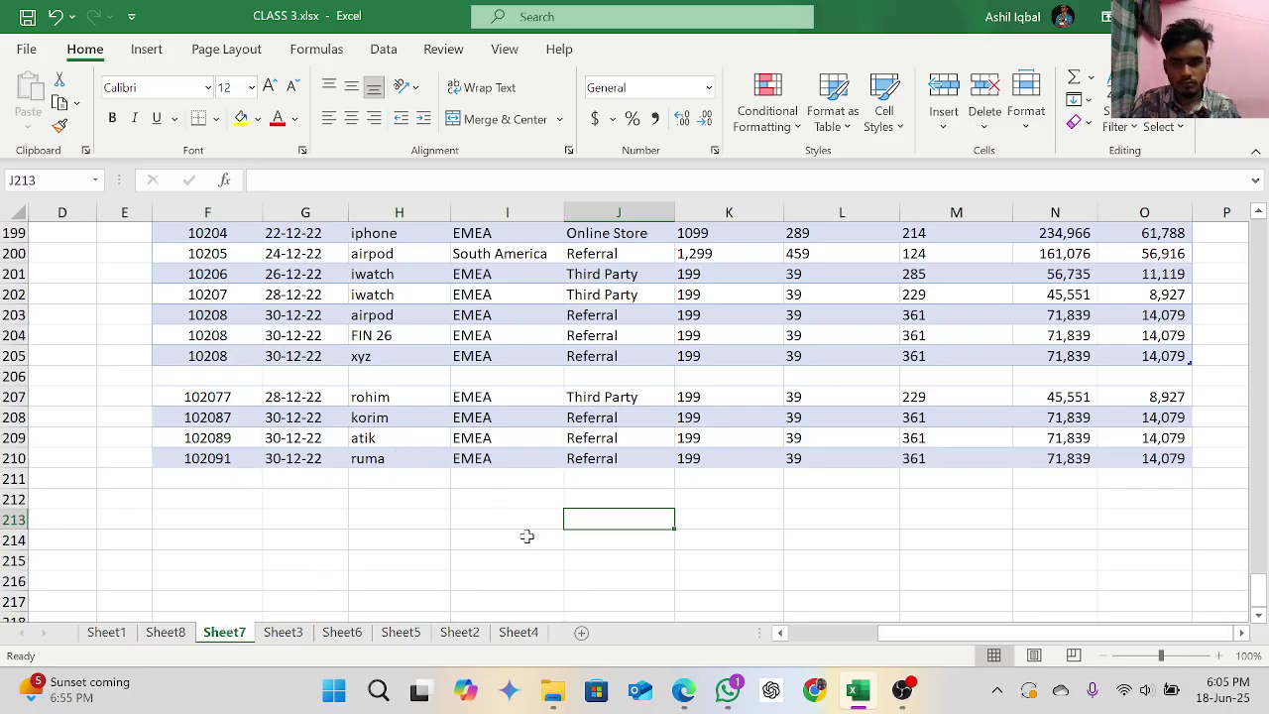
pyautogui.click(166, 632)
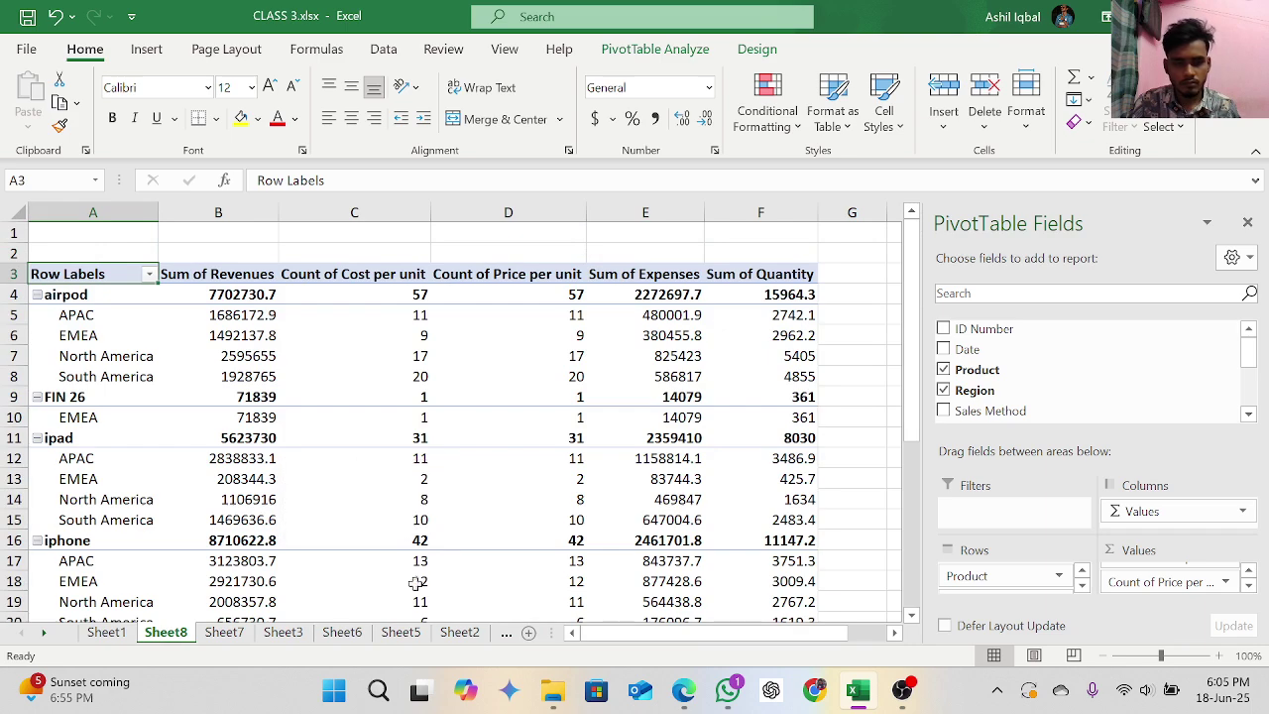
# Step: Clear the Product entries of the appended rows in H207:H211 on Sheet7
pyautogui.click(221, 635)
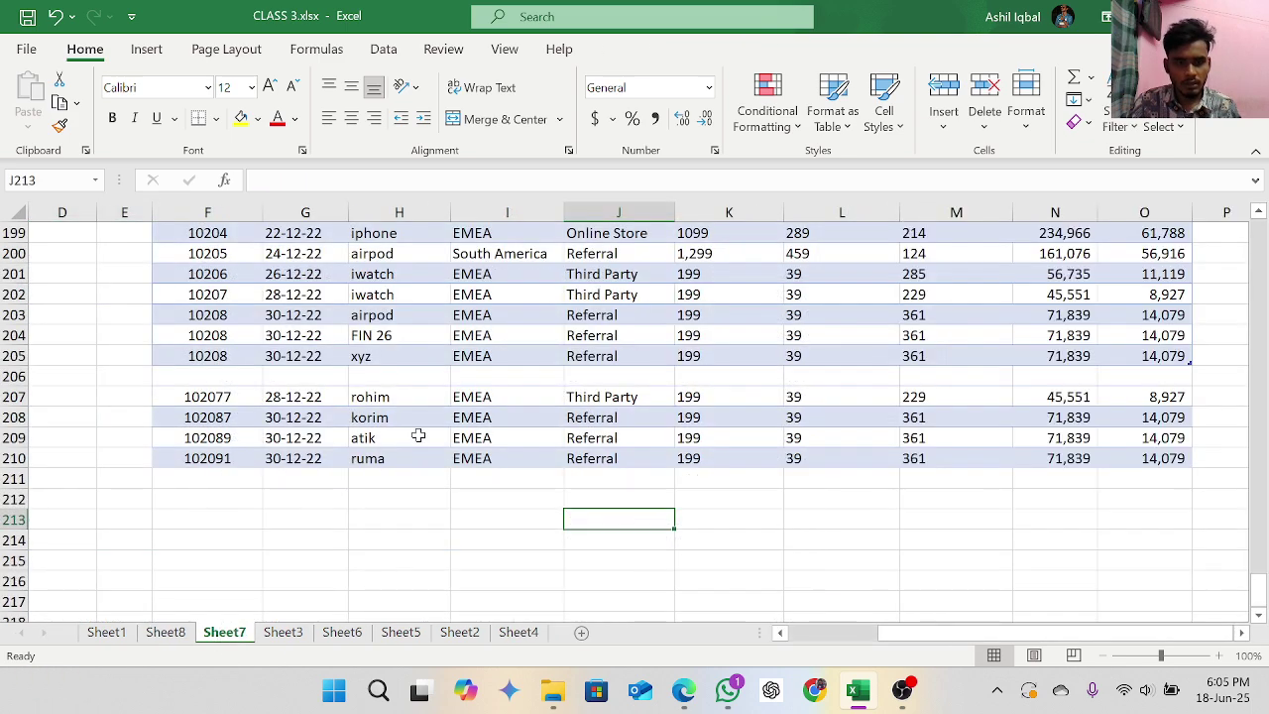
pyautogui.moveTo(409, 474); pyautogui.dragTo(380, 400)
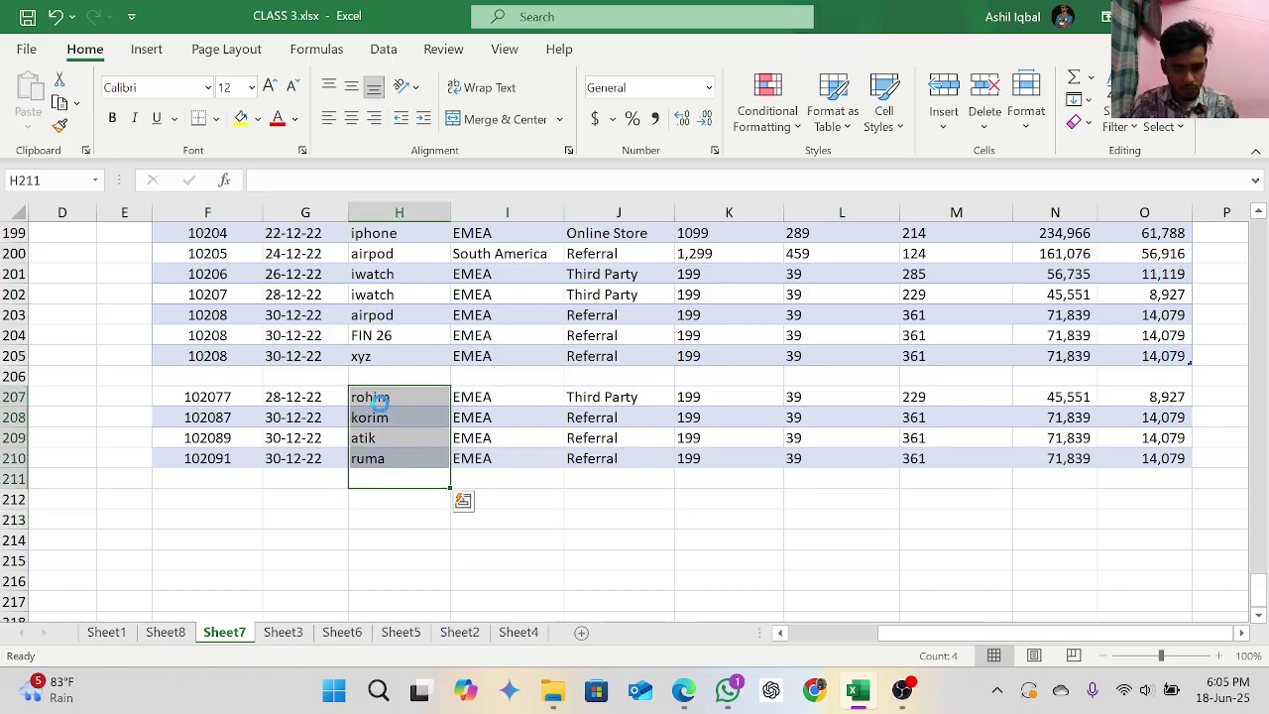
pyautogui.hotkey('ctrl', 'c')
pyautogui.press('Delete')
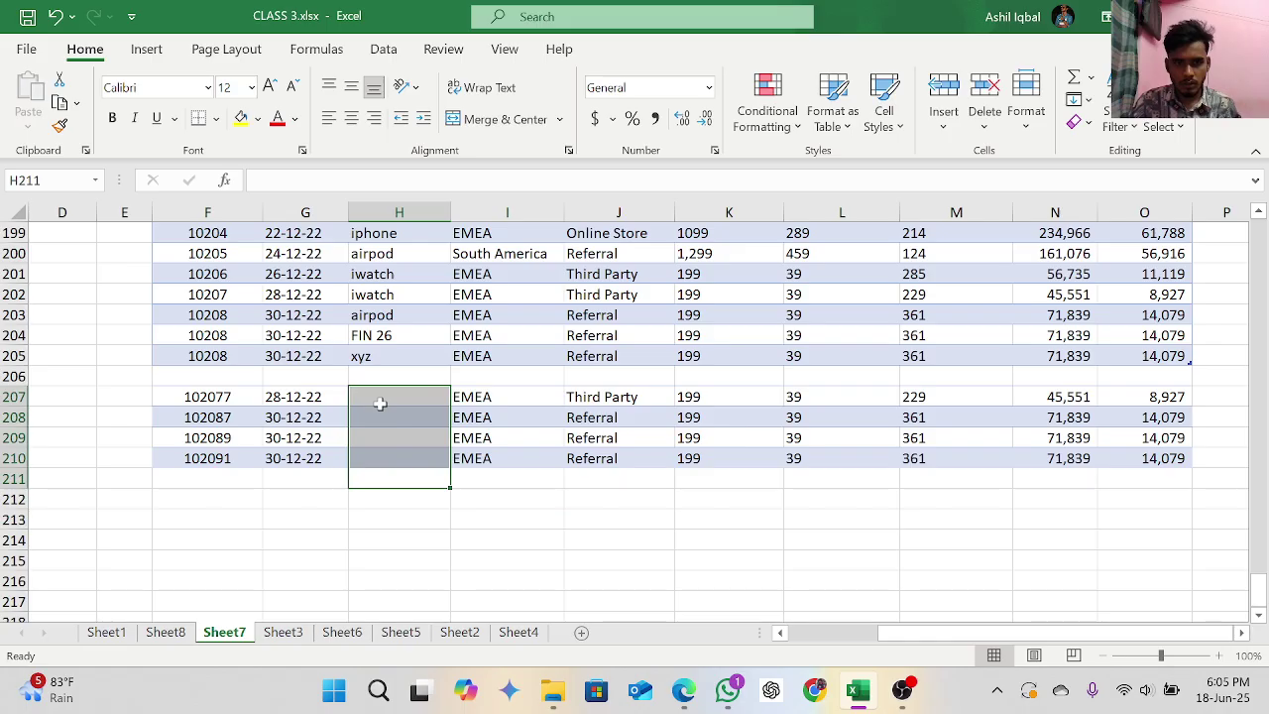
# Step: Enter a first name as the Product in each of the emptied cells H207 and H208
pyautogui.click(379, 404)
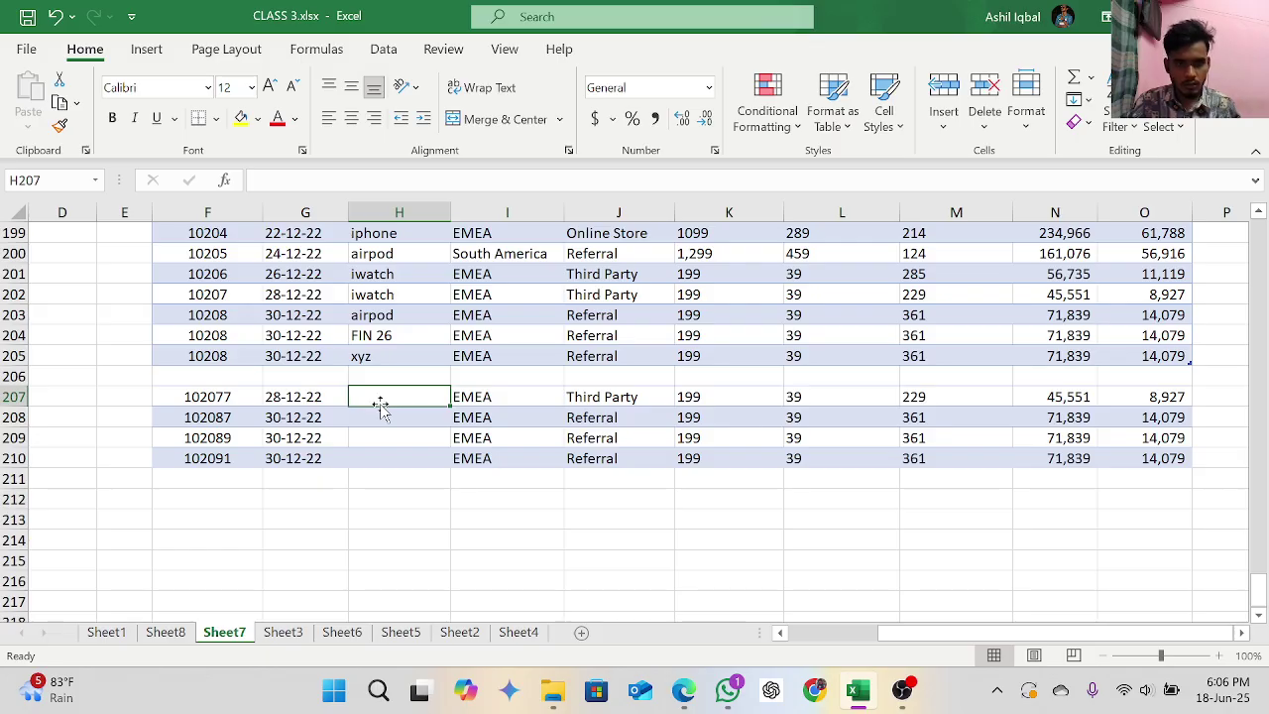
pyautogui.doubleClick(378, 398)
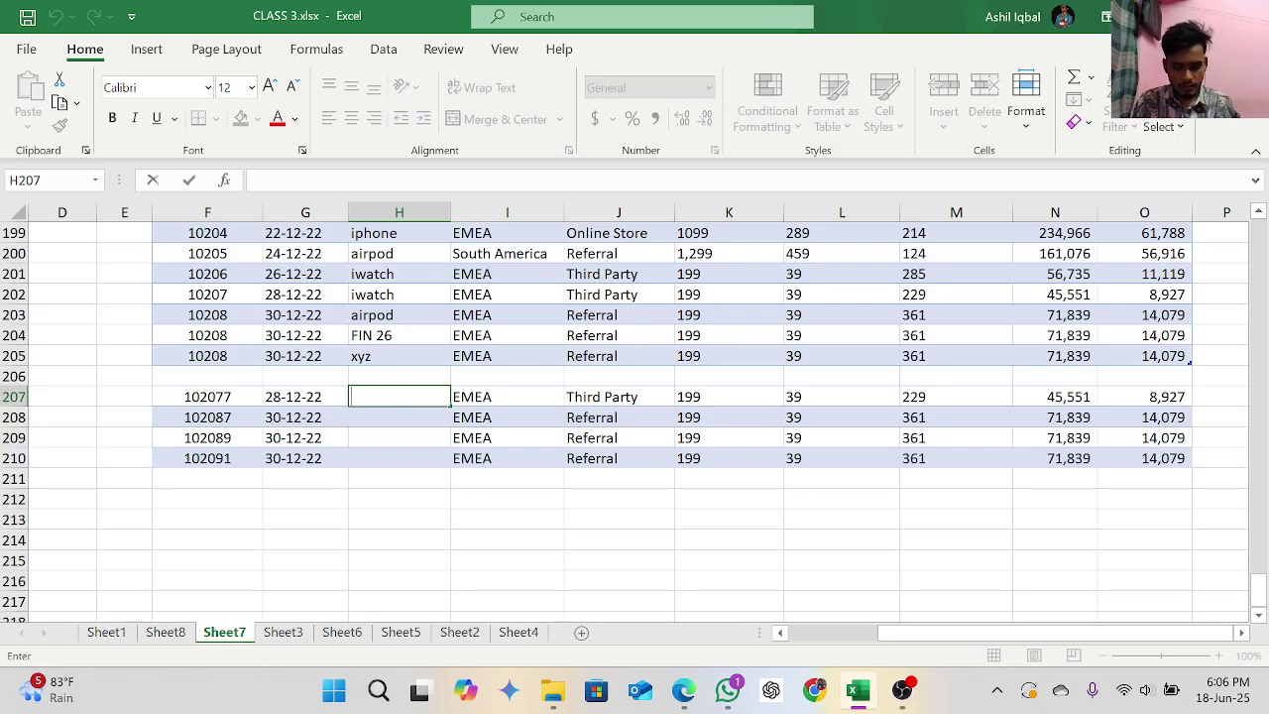
pyautogui.write('rohin')
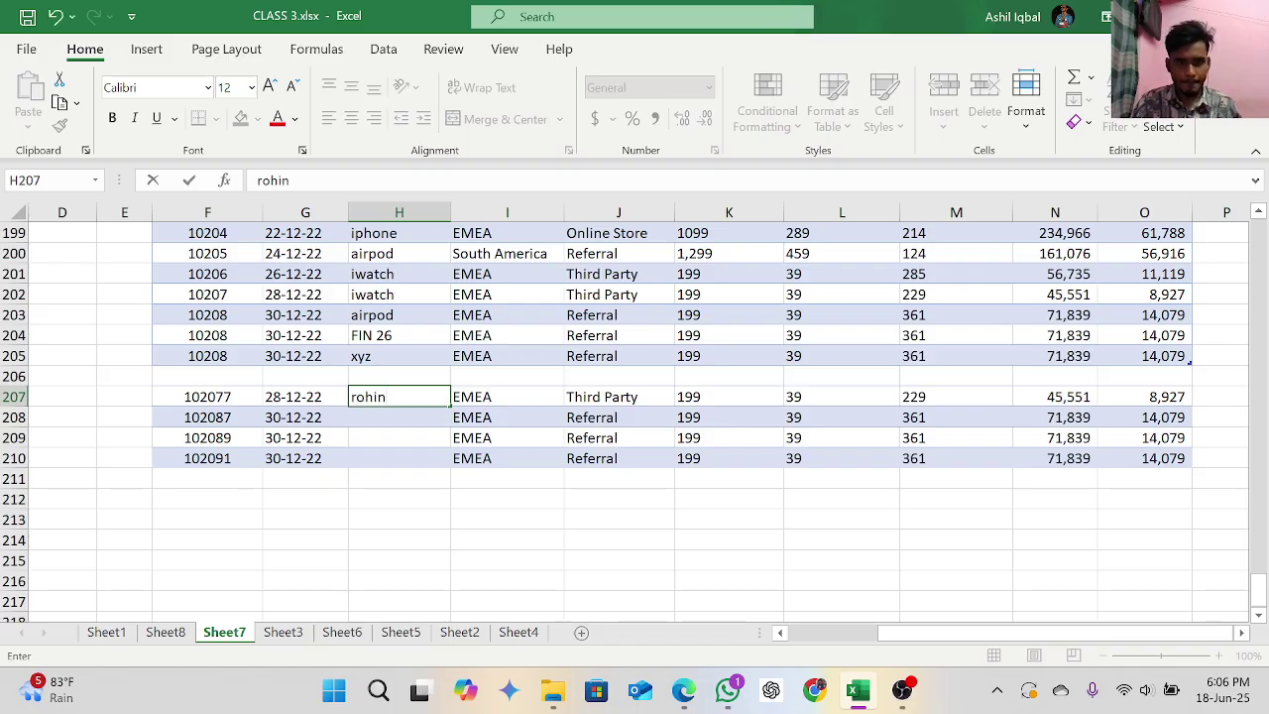
pyautogui.press('Return')
pyautogui.write('ko')
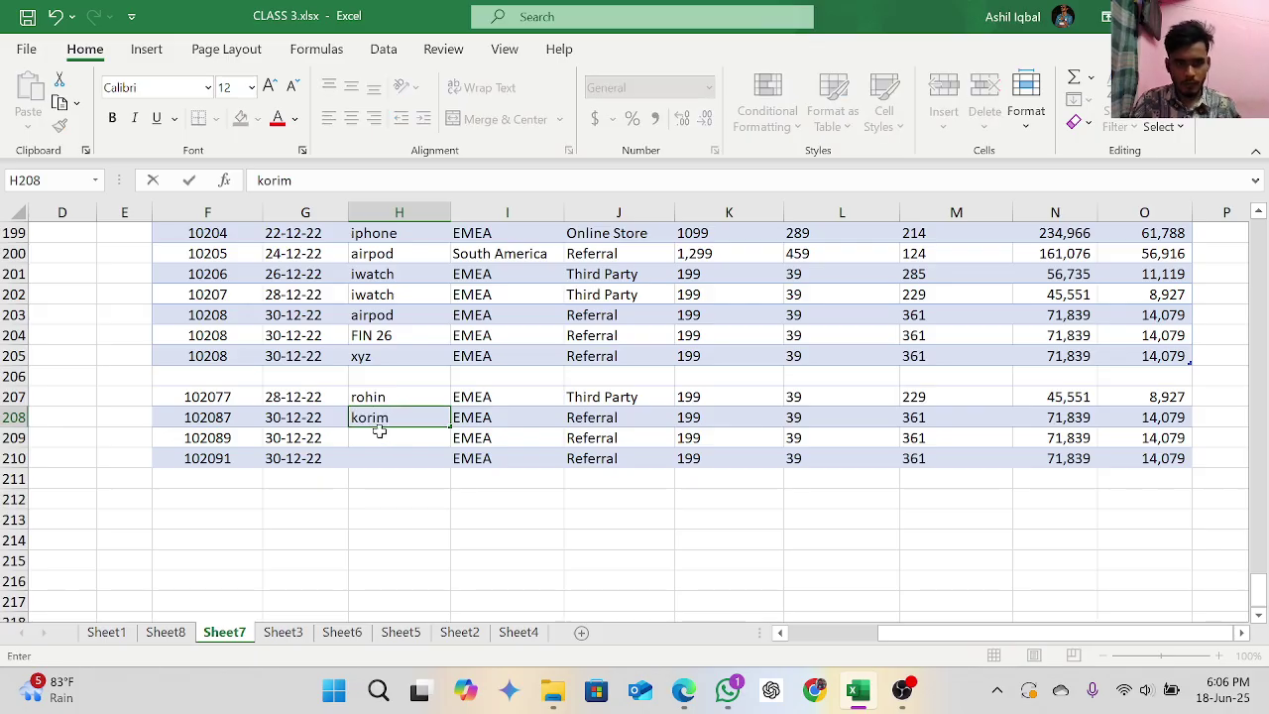
pyautogui.write('rim')
pyautogui.press('Return')
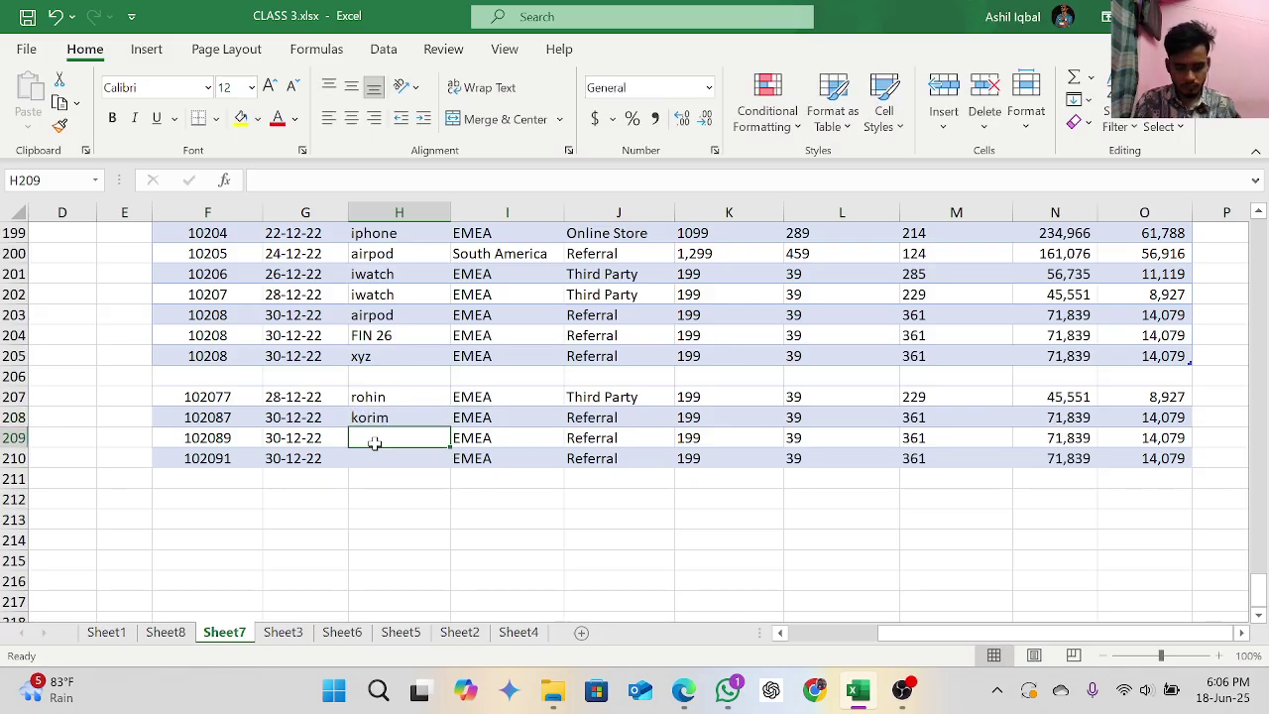
# Step: Fill the Product cells H209 and H210 with two new first names
pyautogui.write('riy')
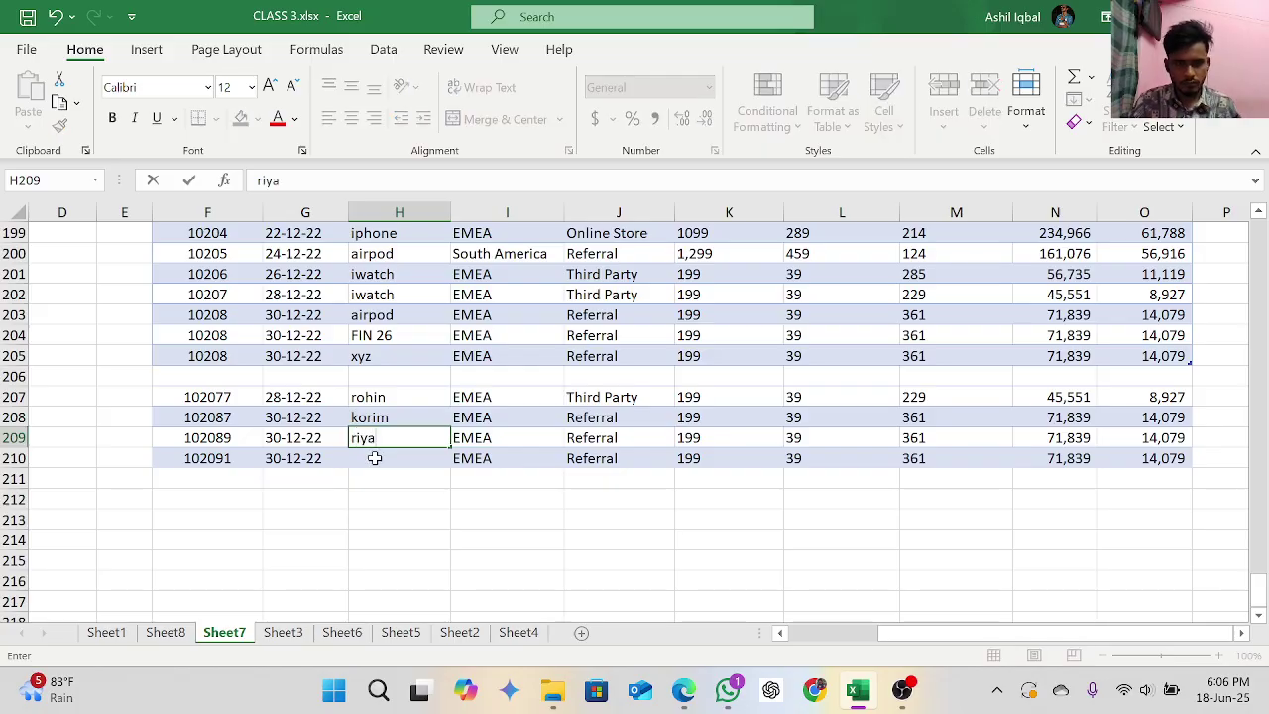
pyautogui.write('a')
pyautogui.press('Return')
pyautogui.write('ra')
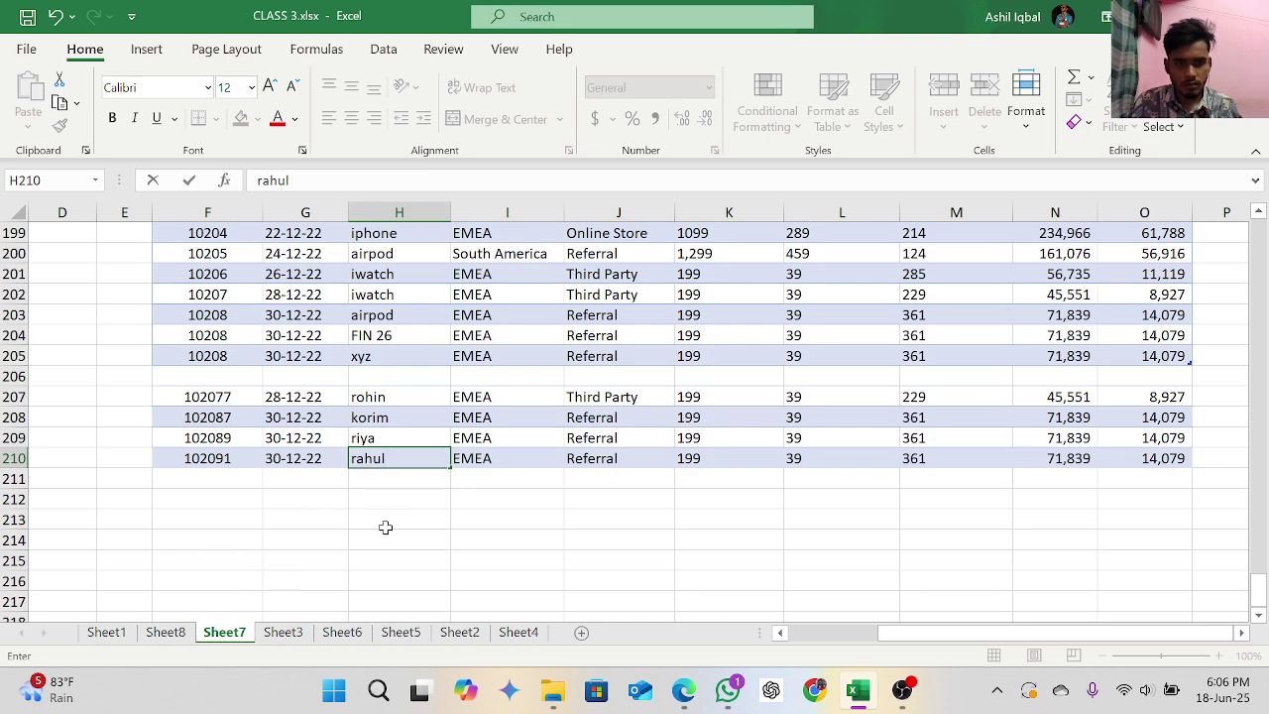
pyautogui.click(506, 520)
# Step: Refresh the PivotTable on Sheet8 and look through its product rows for the new entries
pyautogui.click(167, 633)
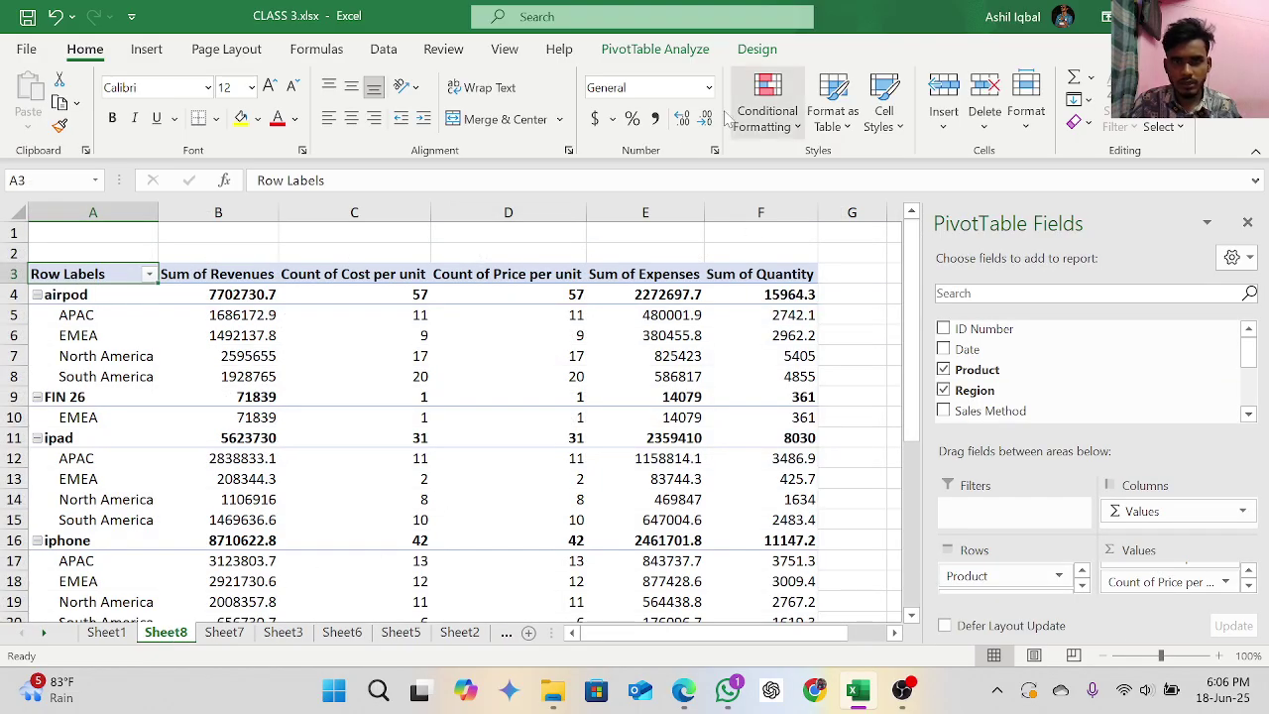
pyautogui.click(665, 49)
pyautogui.click(579, 98)
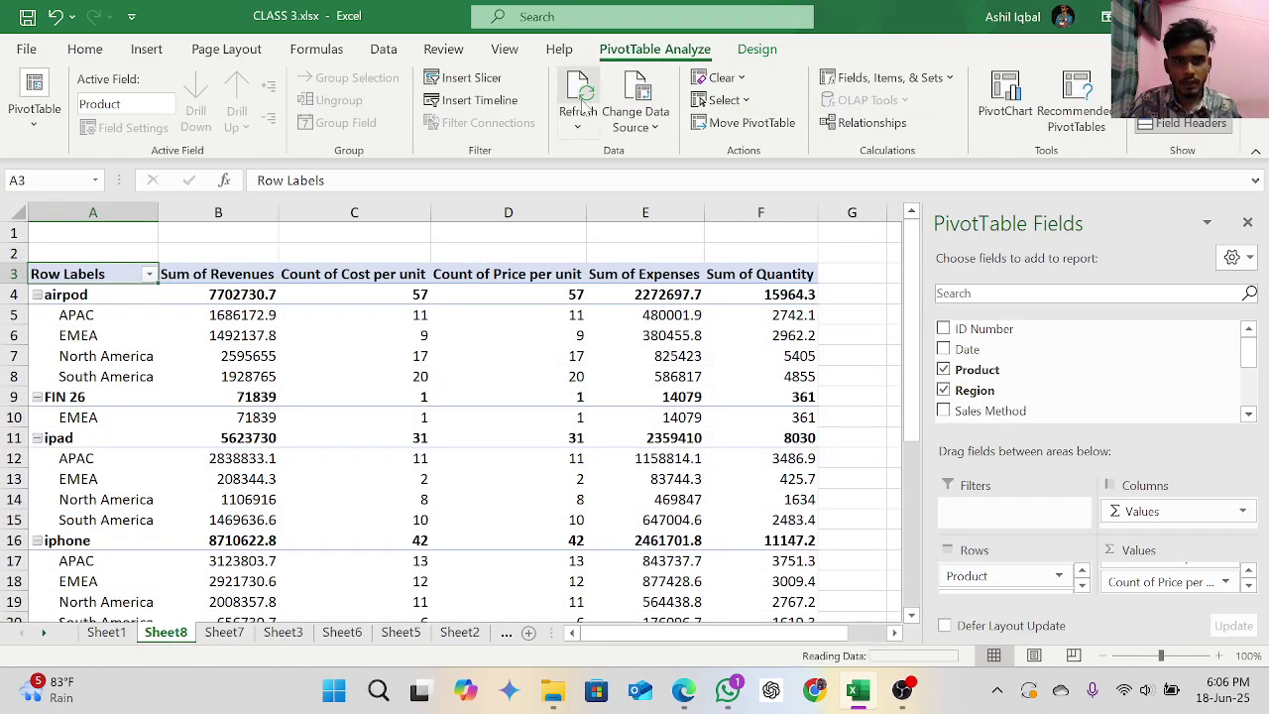
pyautogui.scroll(-3, 473, 295)
pyautogui.scroll(-4, 473, 295)
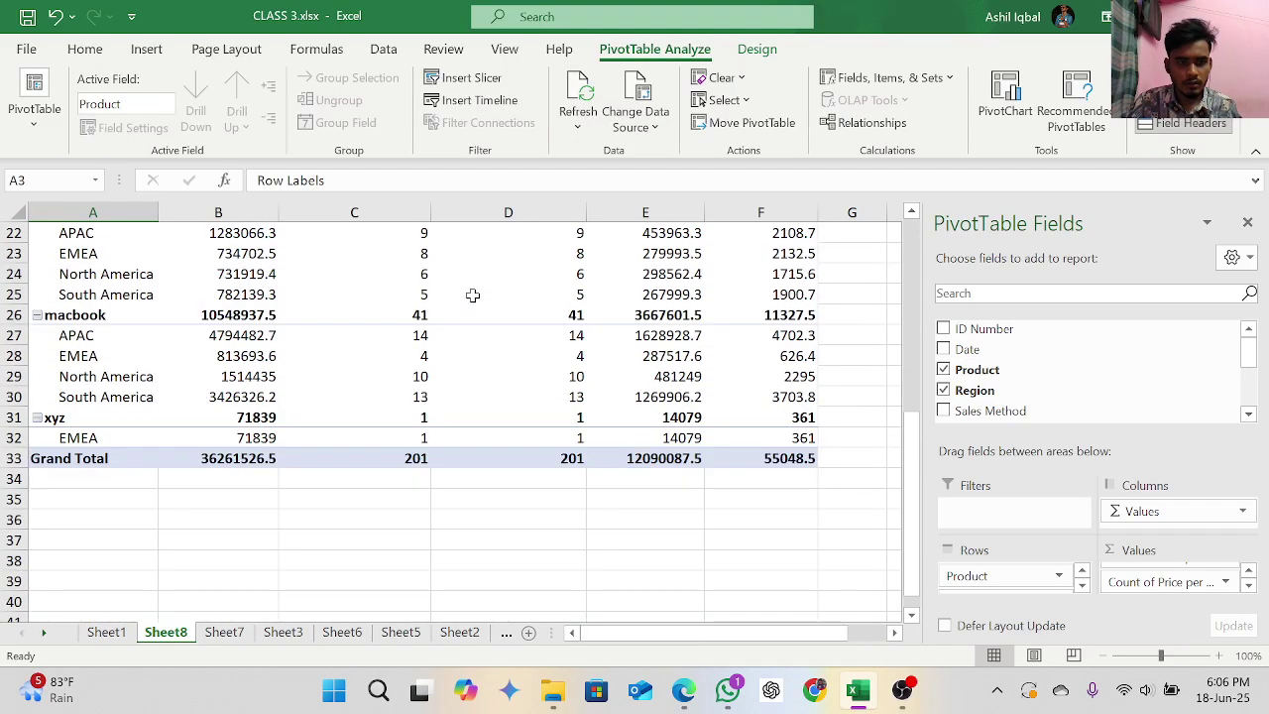
pyautogui.scroll(2, 473, 295)
pyautogui.scroll(3, 472, 294)
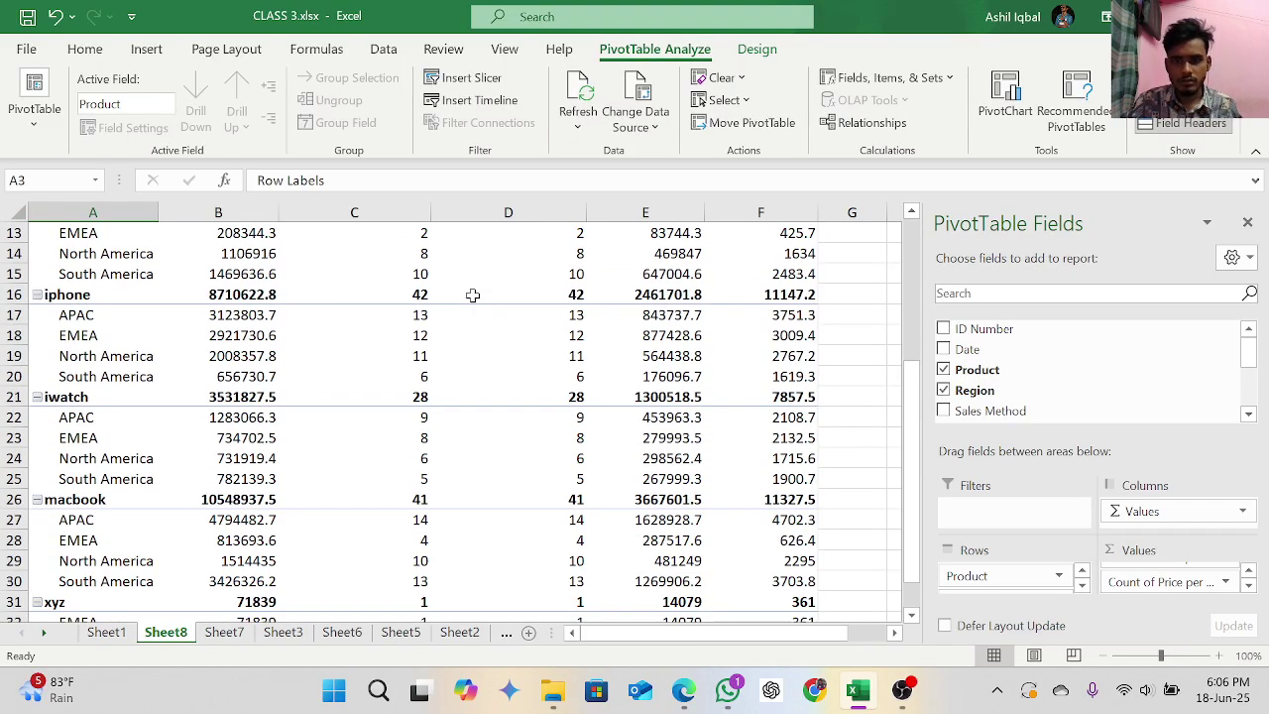
# Step: Refresh the PivotTable once more and check its rows from the headers down to the grand total
pyautogui.click(575, 131)
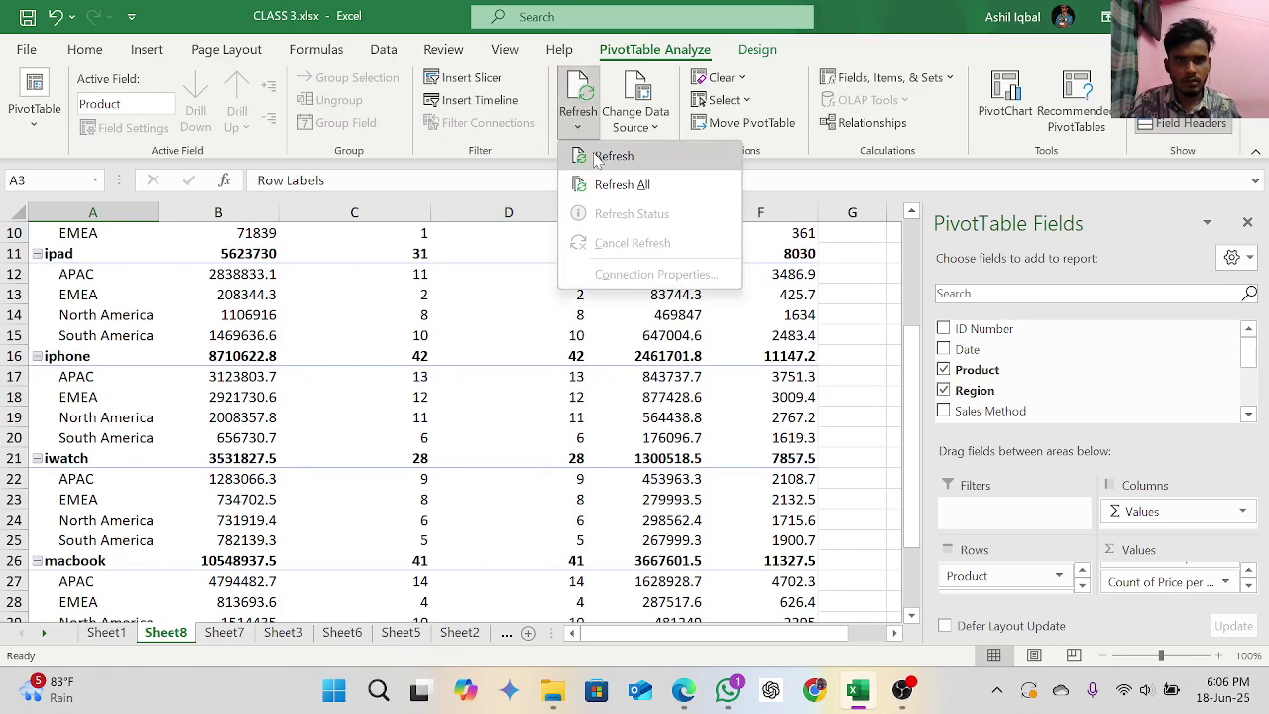
pyautogui.click(607, 166)
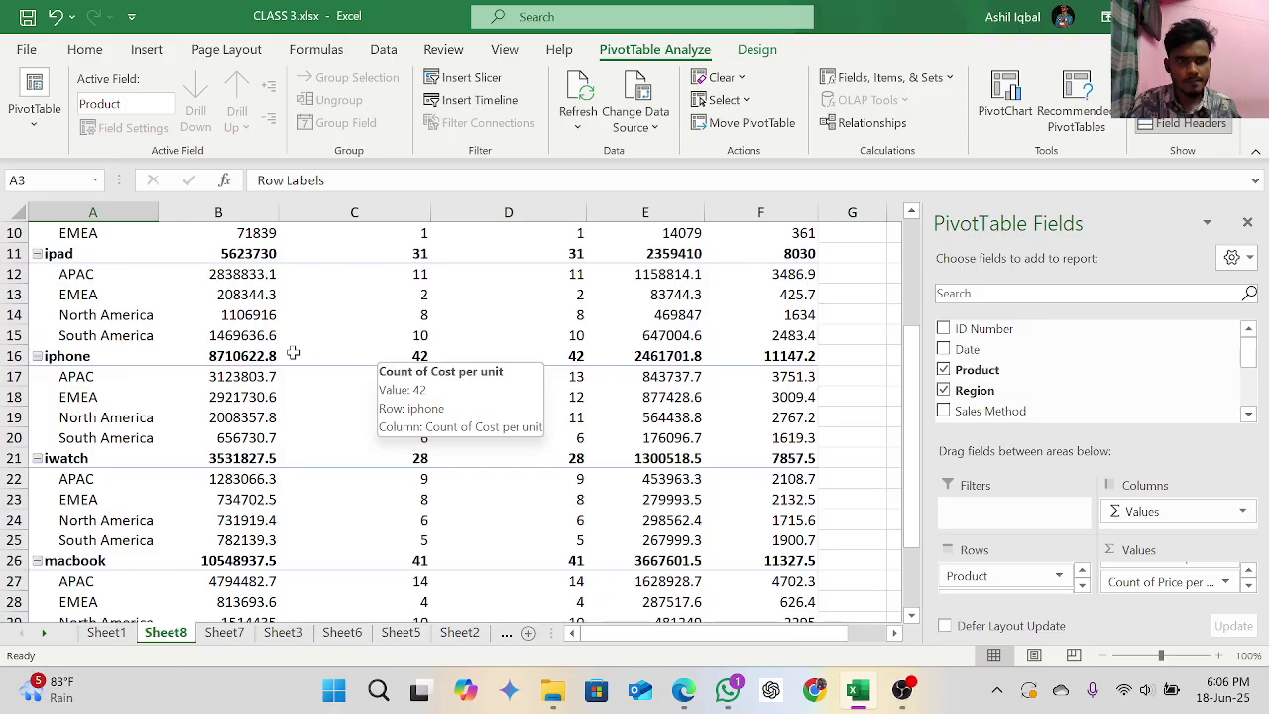
pyautogui.scroll(3, 227, 319)
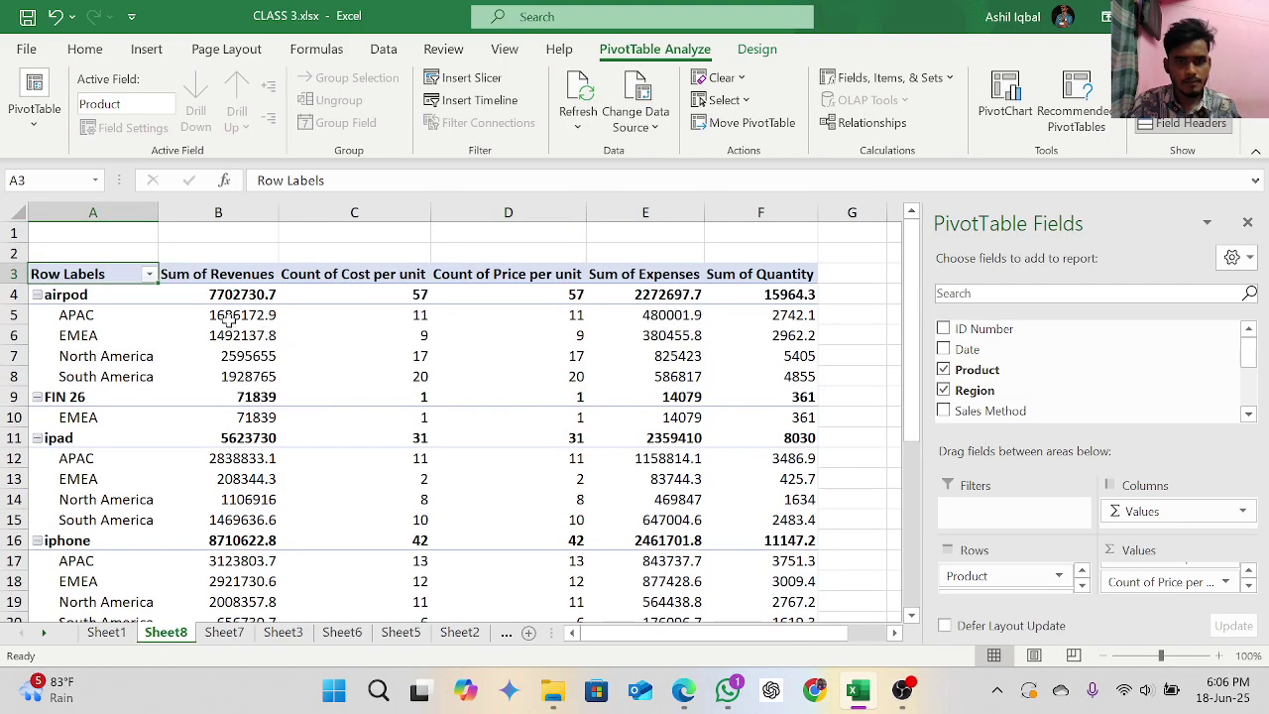
pyautogui.scroll(-7, 227, 319)
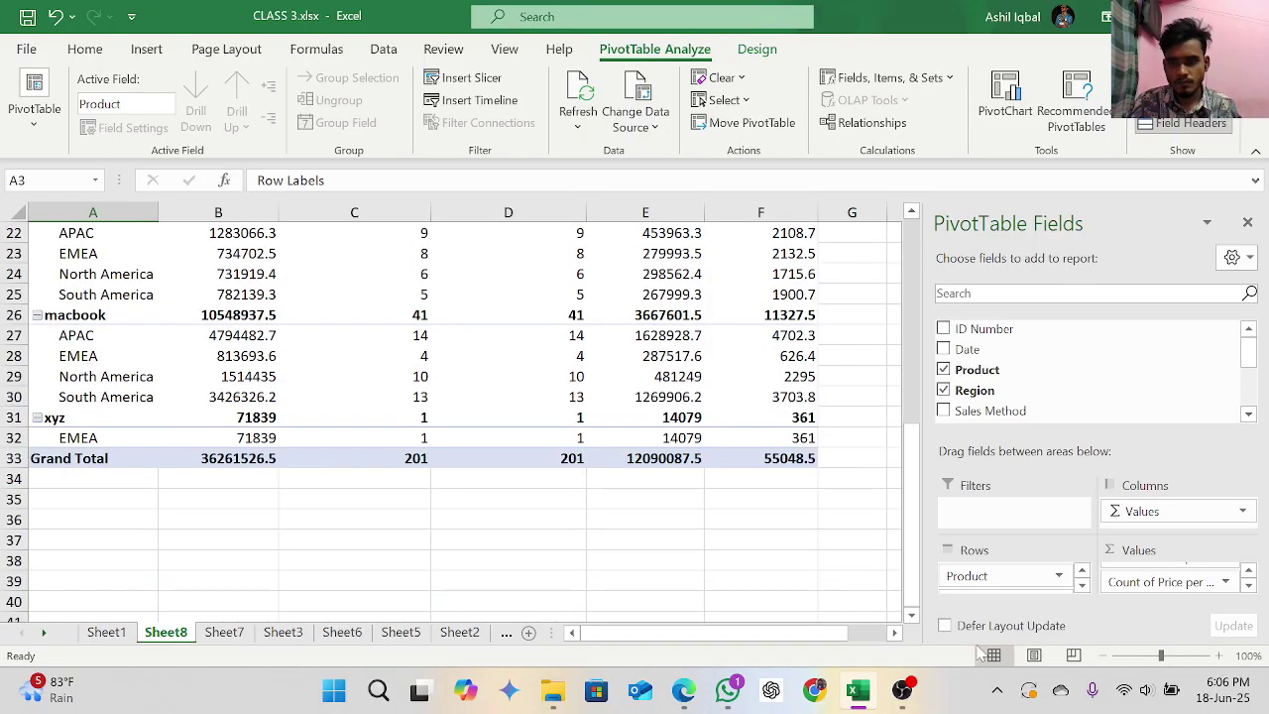
pyautogui.click(902, 689)
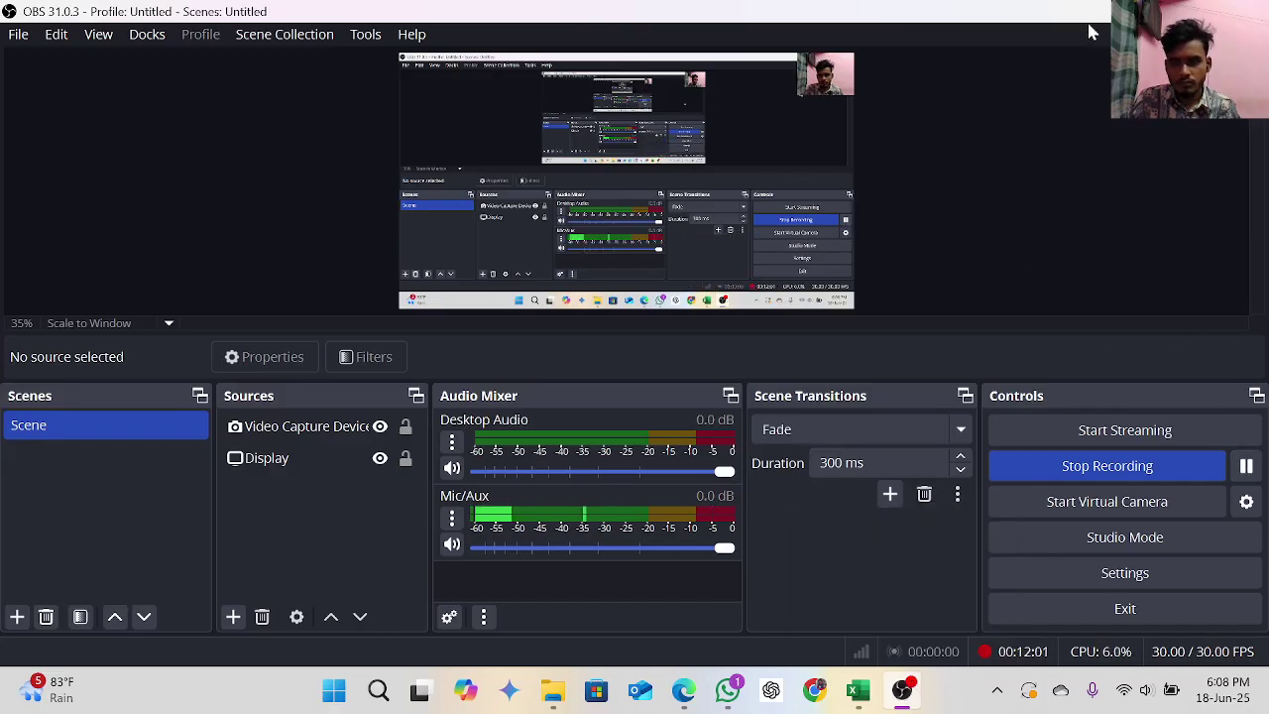
pyautogui.click(1155, 11)
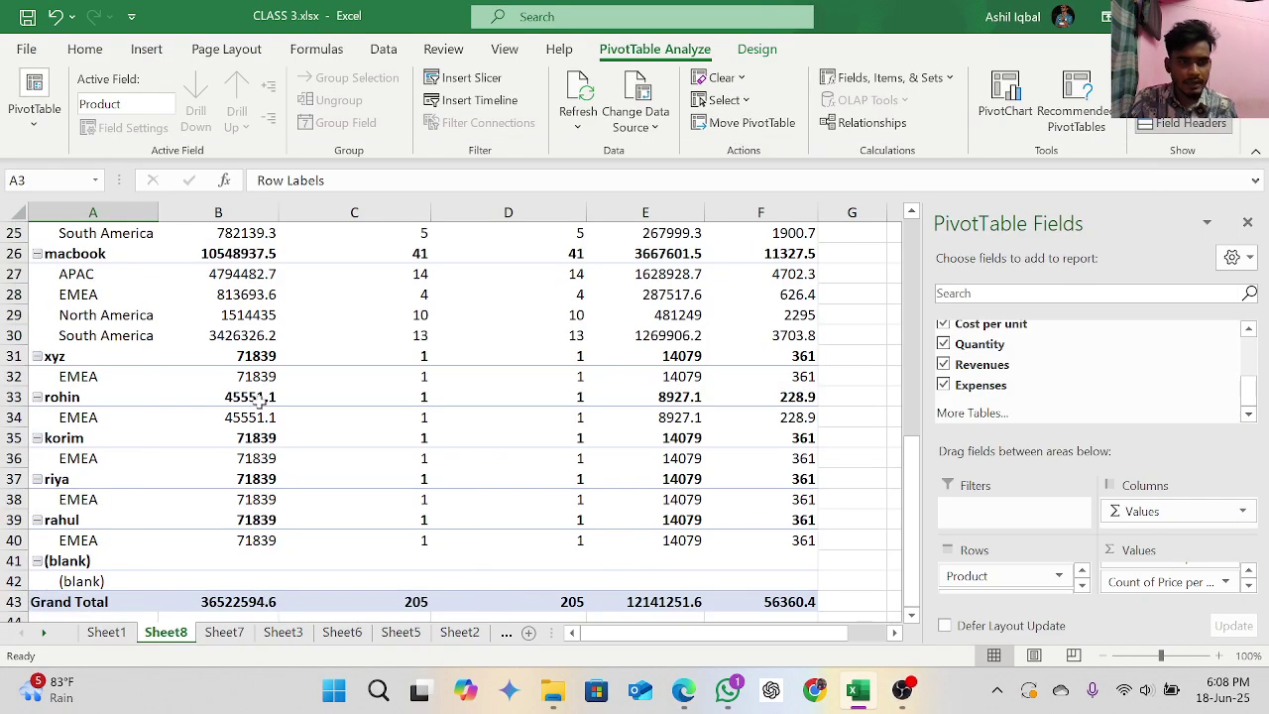
# Step: Examine the product and region rows, including the newly added products, and the grand total of the updated PivotTable
pyautogui.scroll(-1, 83, 363)
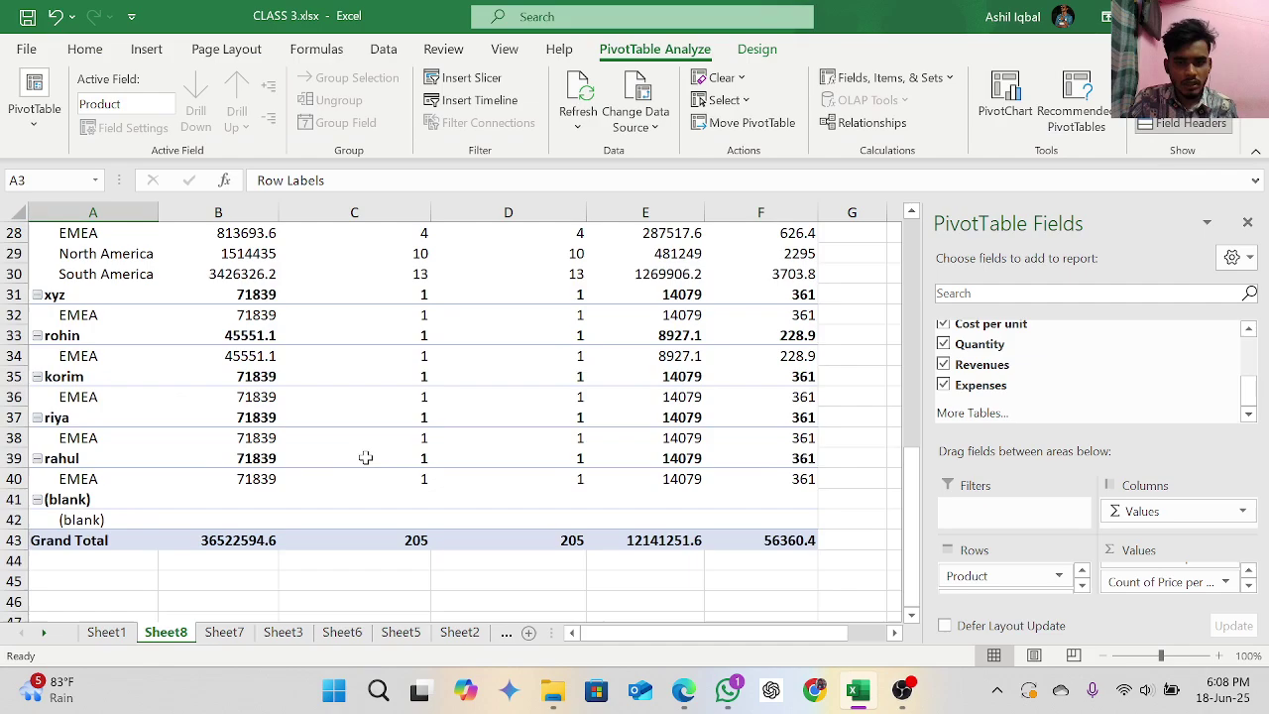
pyautogui.scroll(-1, 364, 457)
pyautogui.scroll(2, 703, 435)
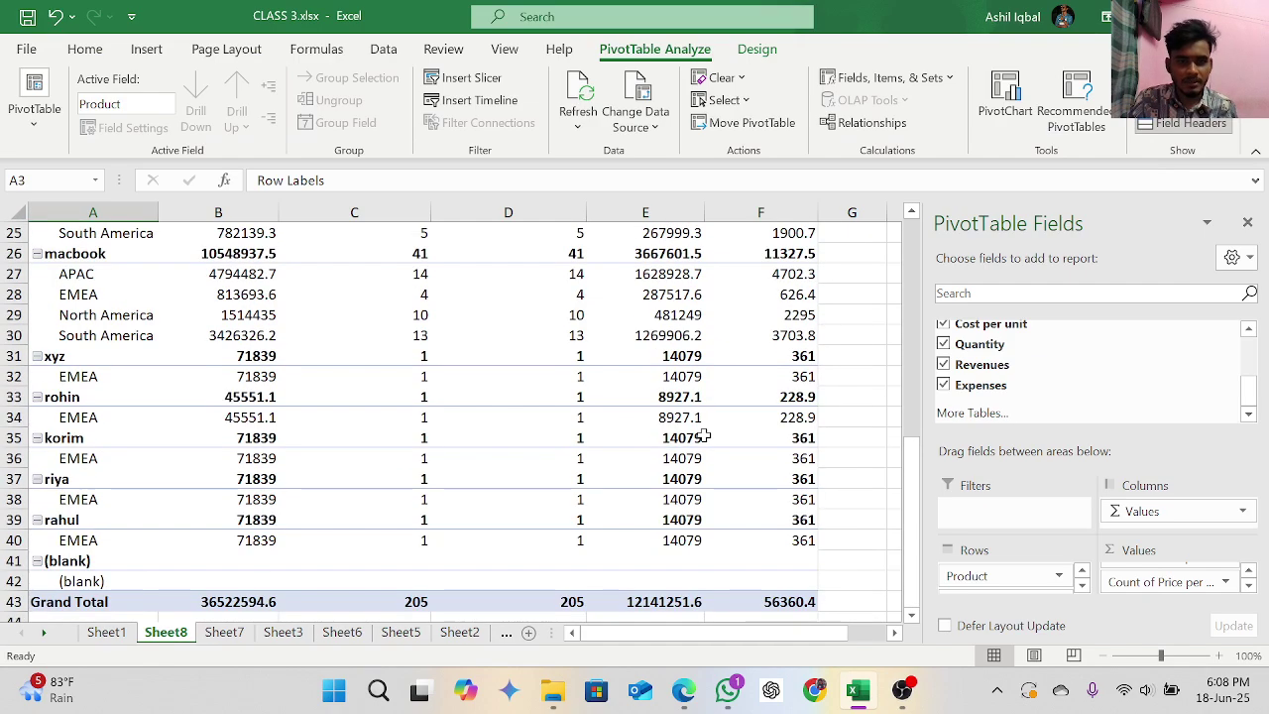
pyautogui.scroll(3, 703, 435)
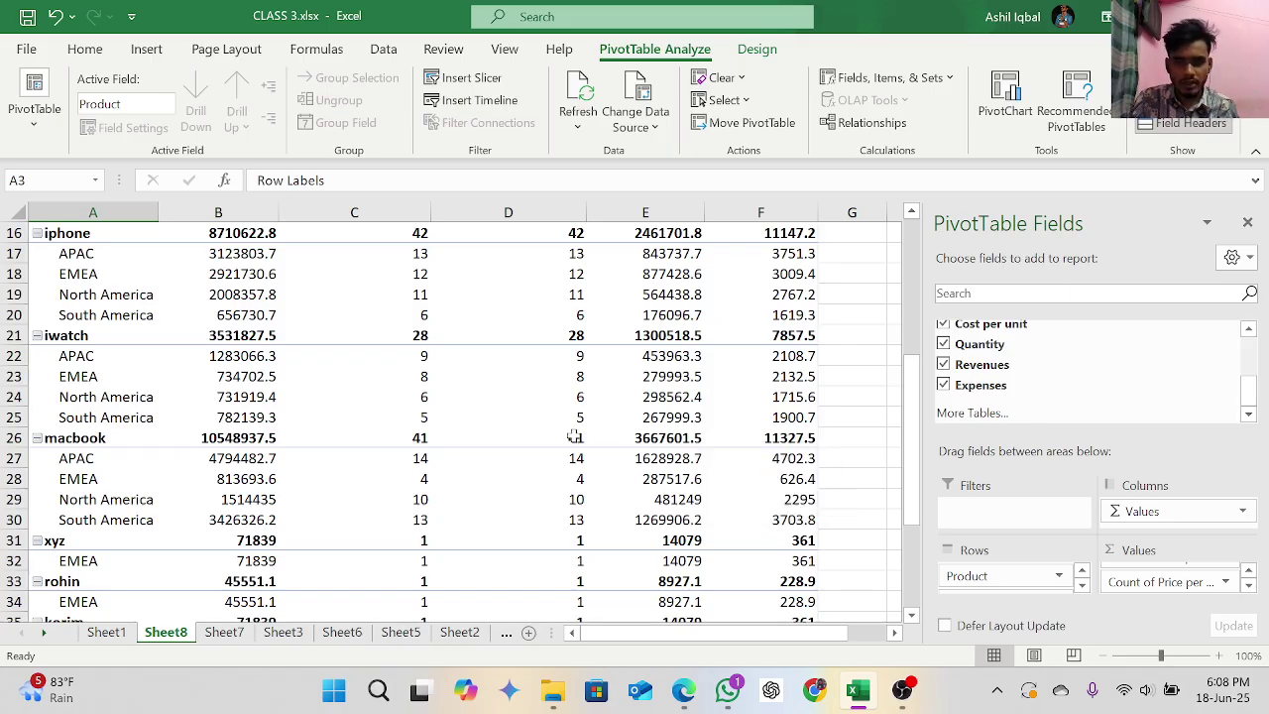
pyautogui.scroll(-2, 530, 439)
pyautogui.moveTo(530, 438)
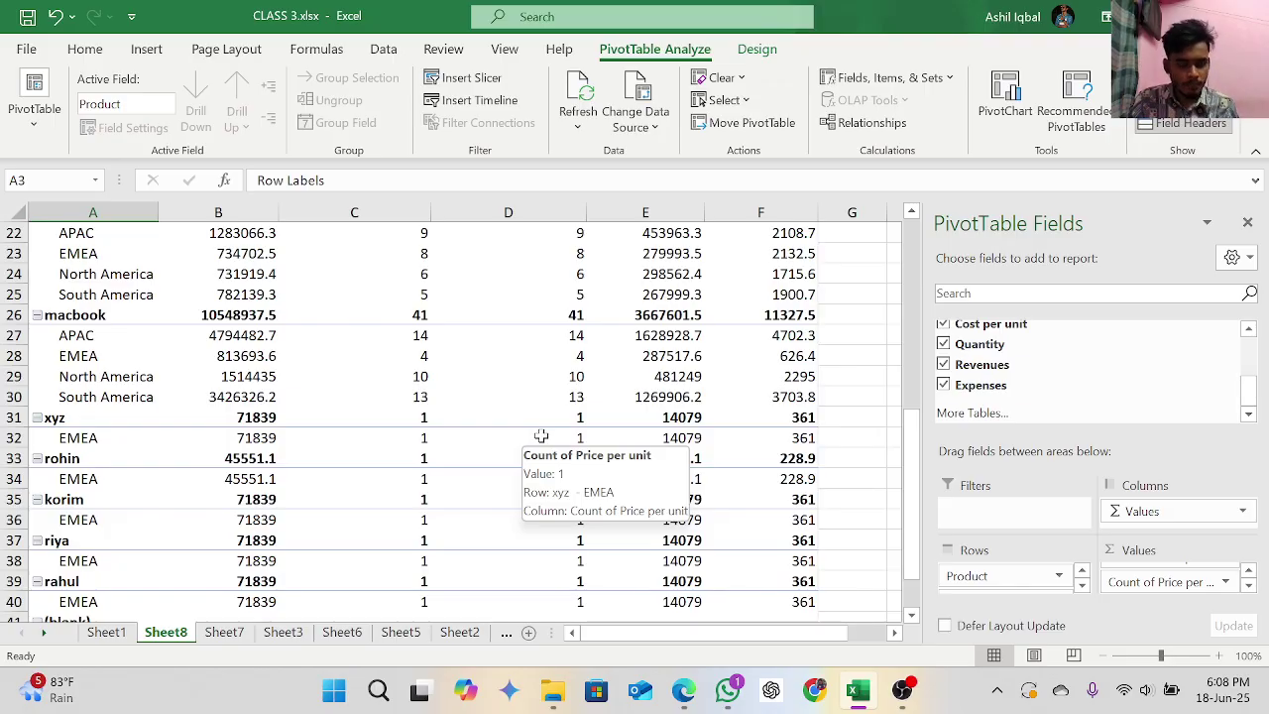
pyautogui.scroll(-3, 544, 431)
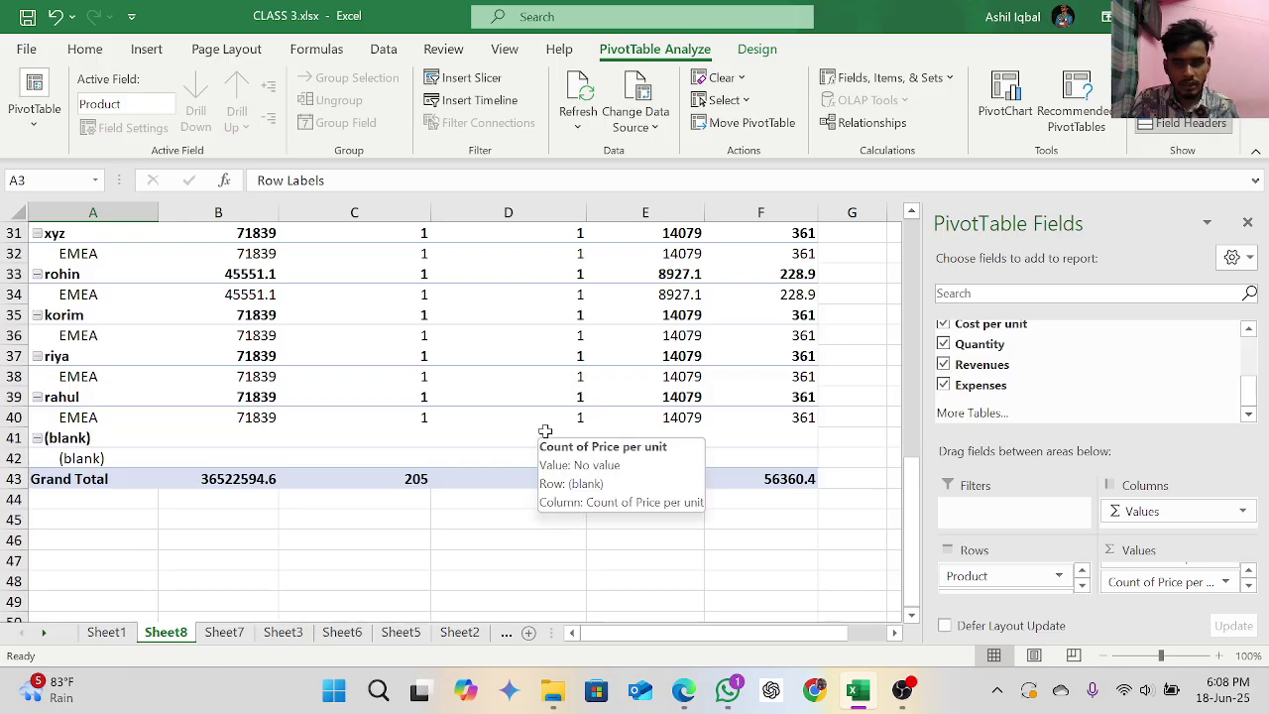
pyautogui.scroll(4, 544, 431)
pyautogui.scroll(6, 544, 432)
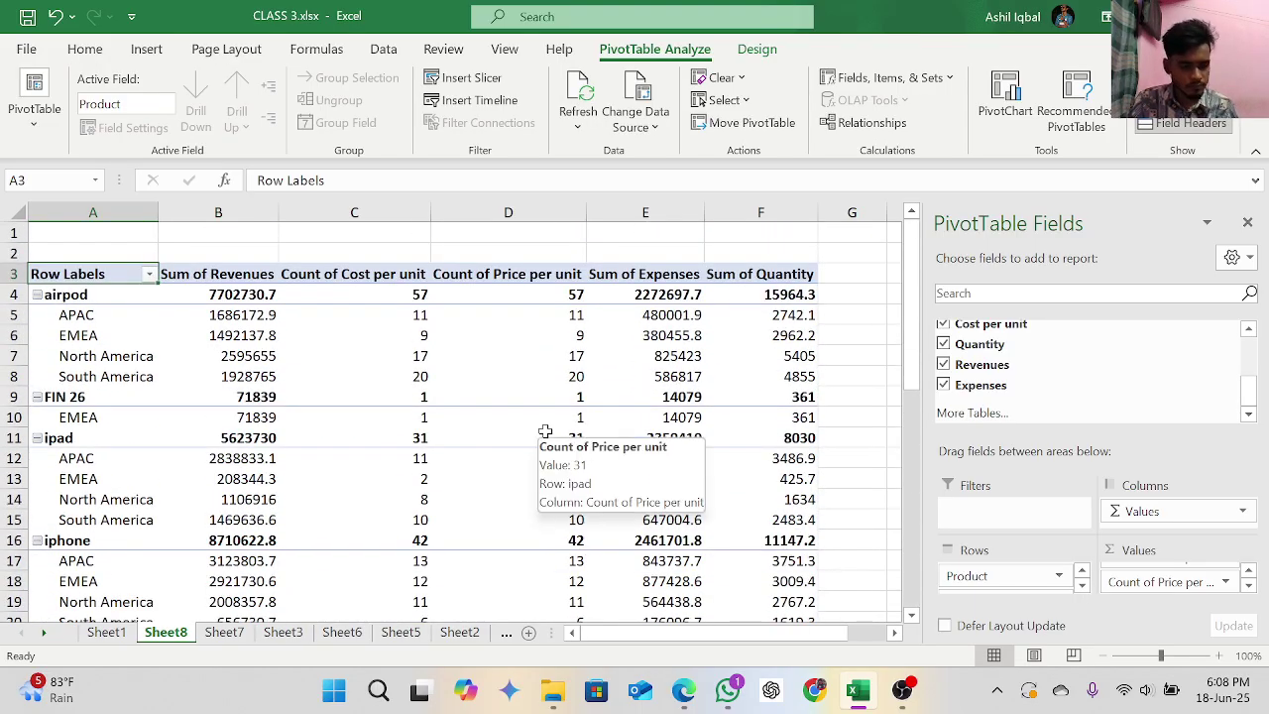
pyautogui.click(902, 689)
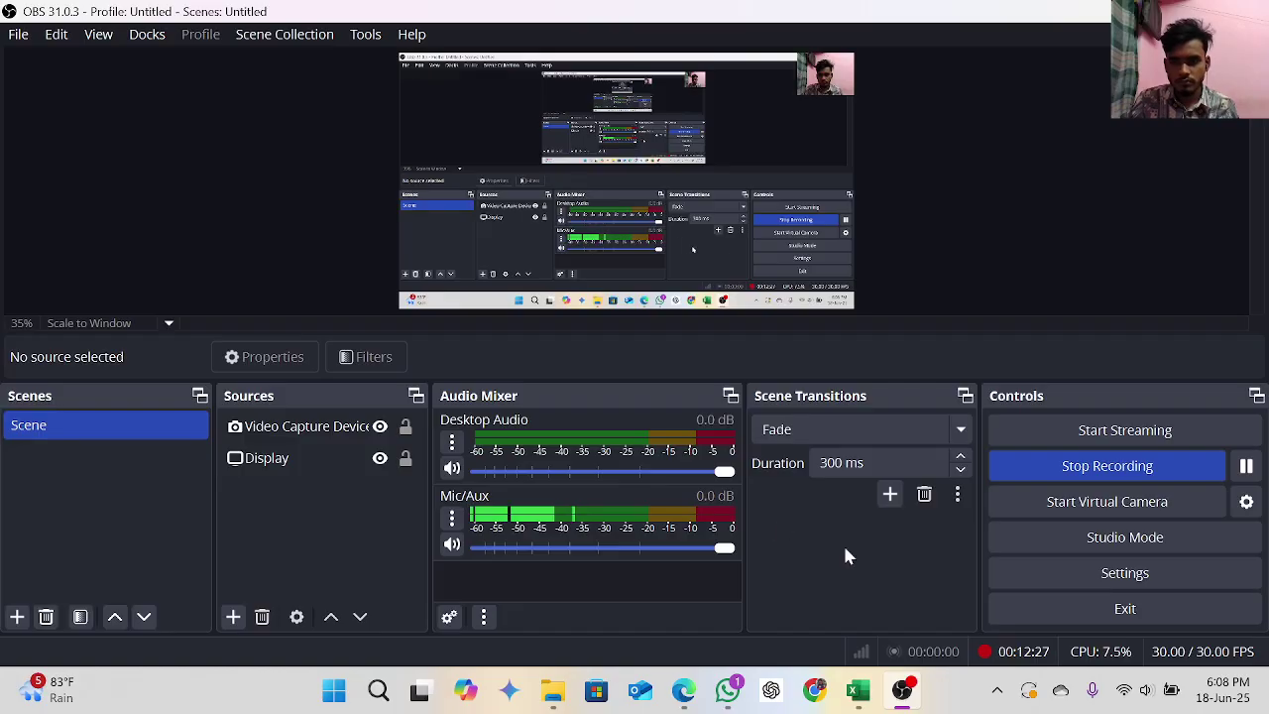